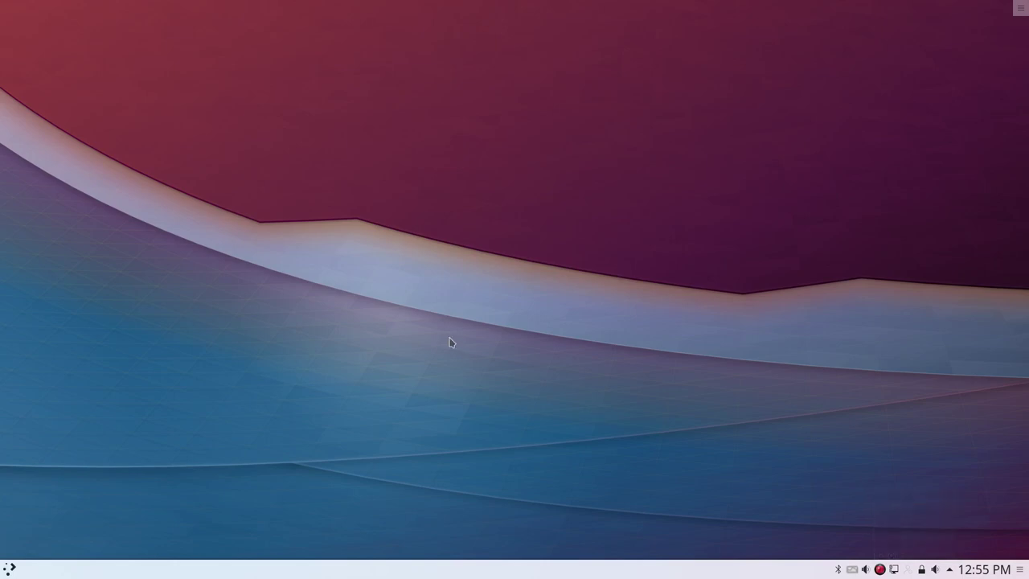
Launch the Termite terminal from the launcher, check the calendar, then close the terminal
{"action": "left_click", "coordinate": [11, 569]}
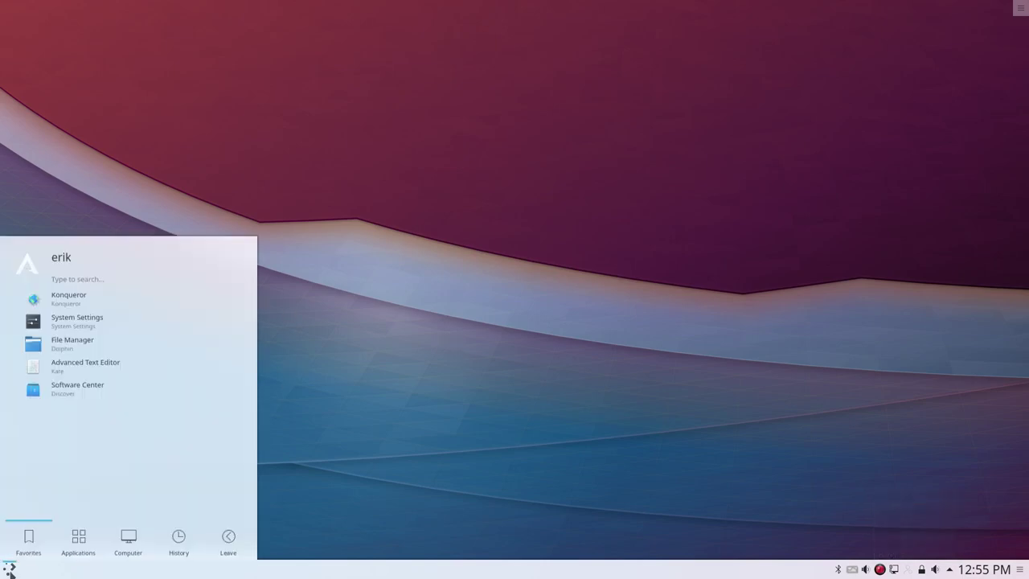
{"action": "type", "text": "ter"}
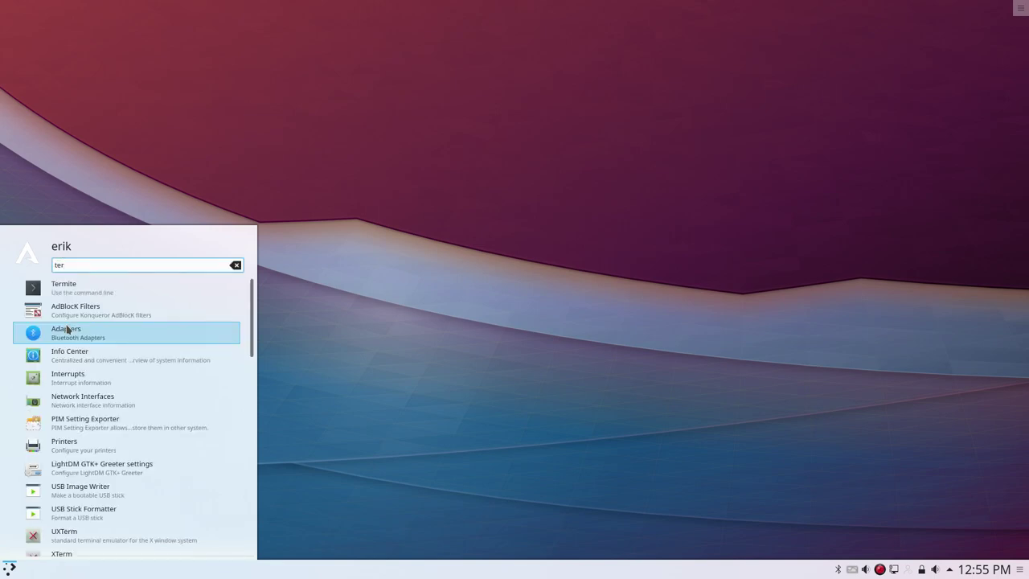
{"action": "left_click", "coordinate": [81, 291]}
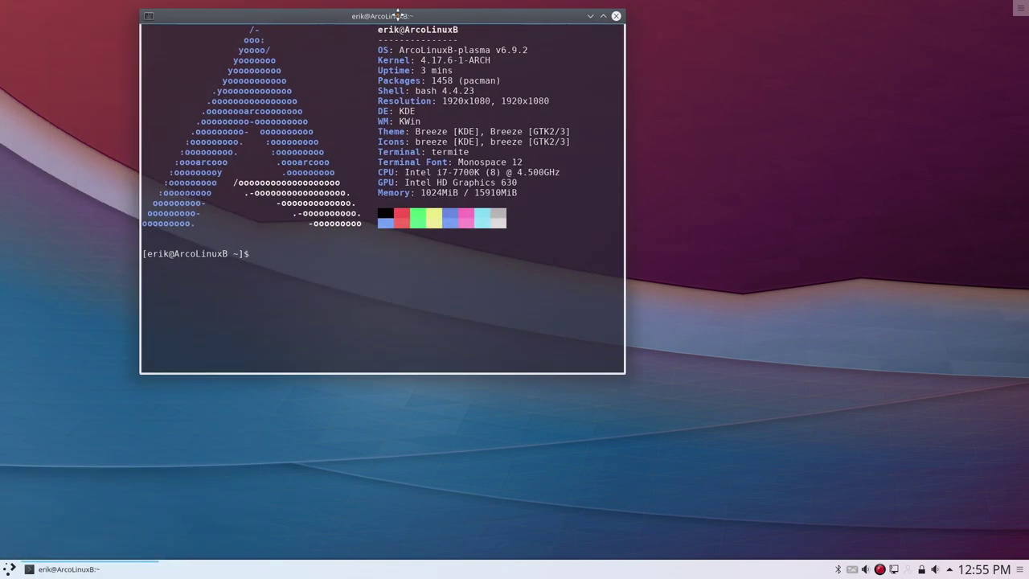
{"action": "left_click_drag", "start_coordinate": [397, 15], "coordinate": [595, 50]}
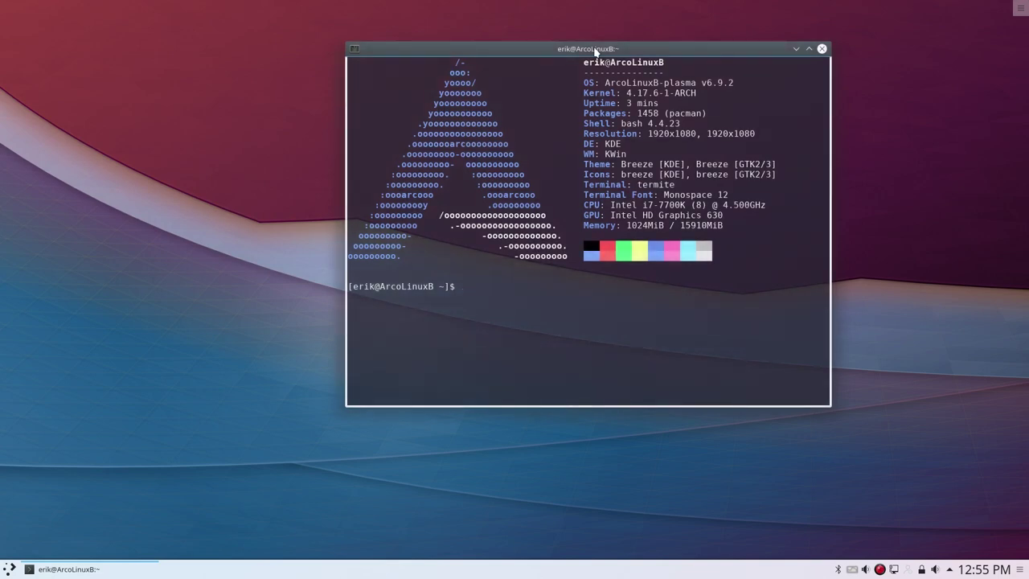
{"action": "left_click", "coordinate": [981, 569]}
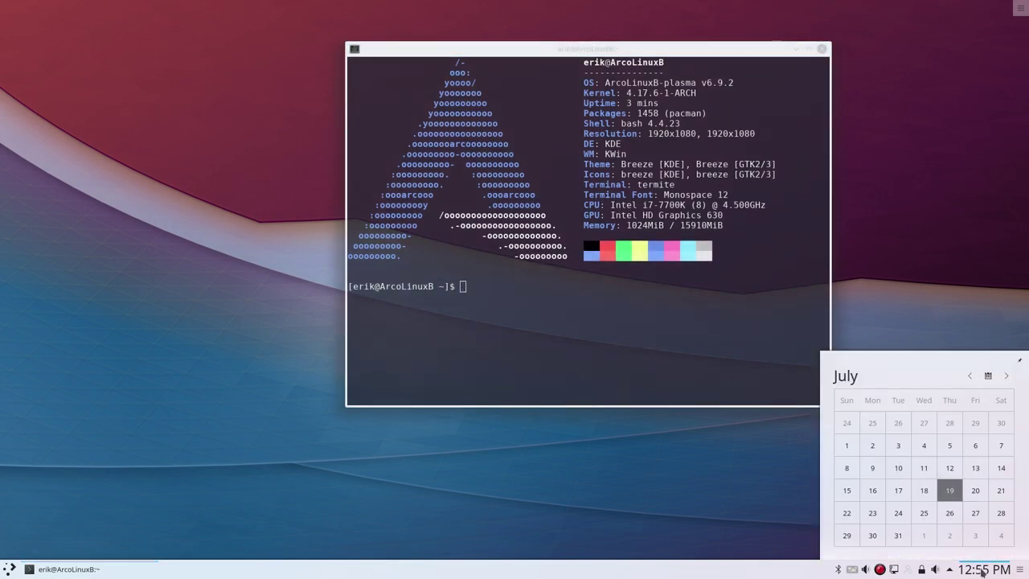
{"action": "left_click", "coordinate": [982, 571]}
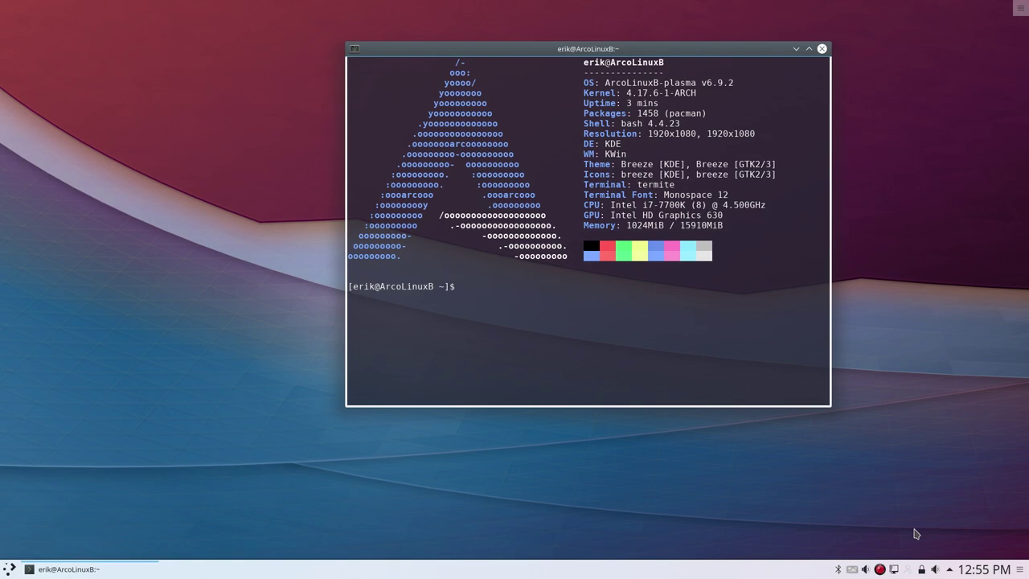
{"action": "left_click", "coordinate": [822, 49]}
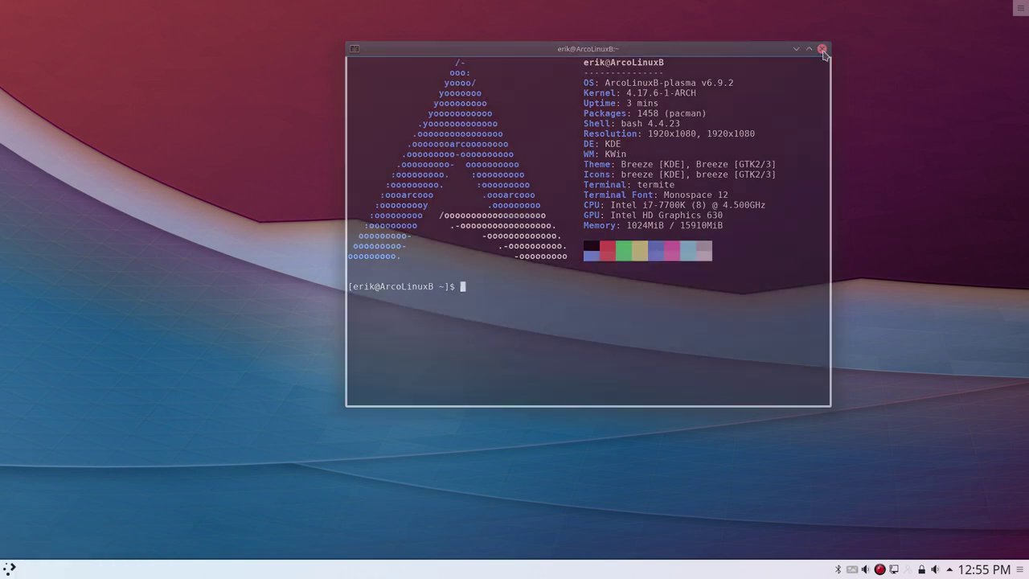
Launch Firefox from the launcher and maximize its window
{"action": "left_click", "coordinate": [13, 570]}
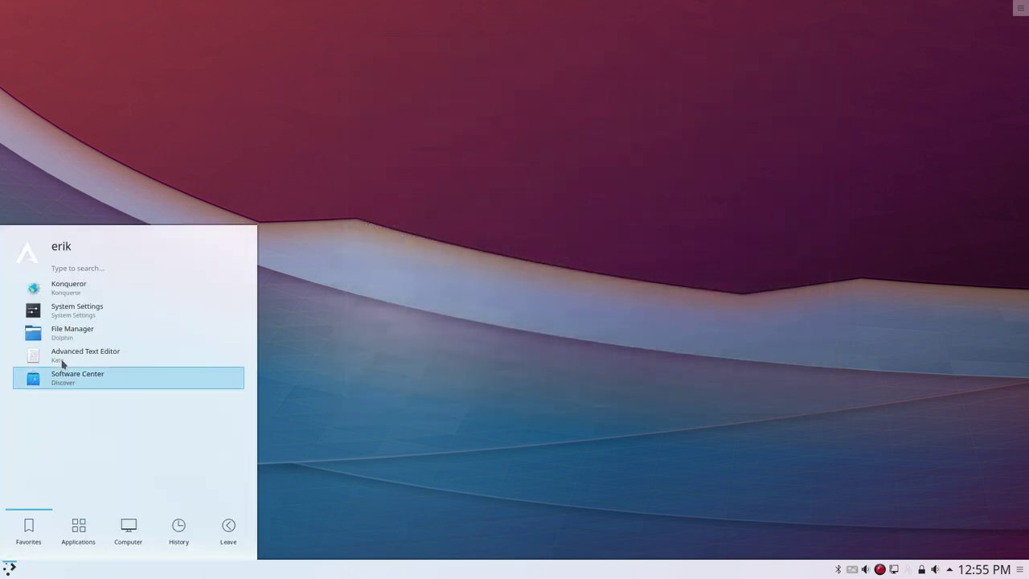
{"action": "type", "text": "fir"}
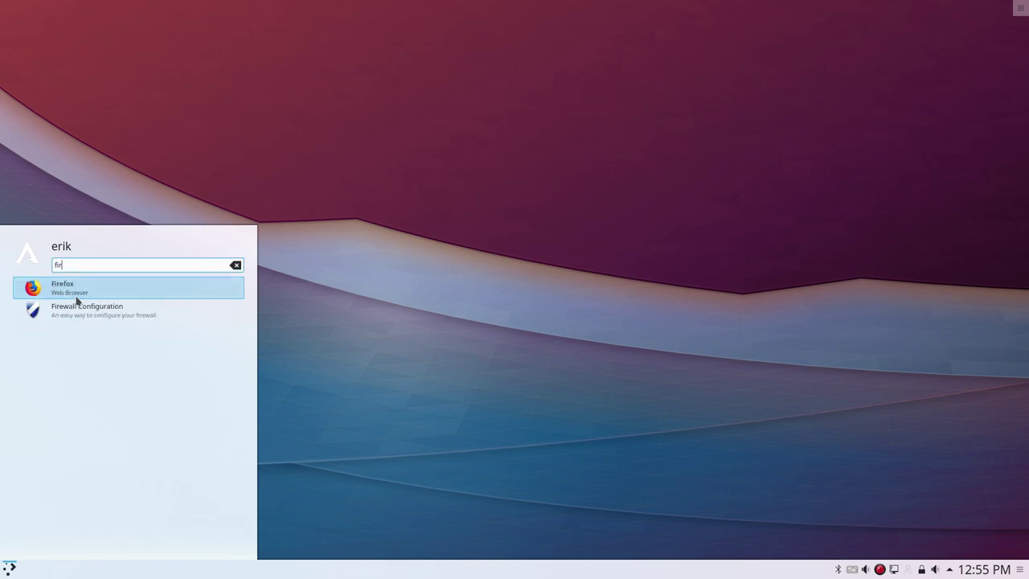
{"action": "key", "text": "Return"}
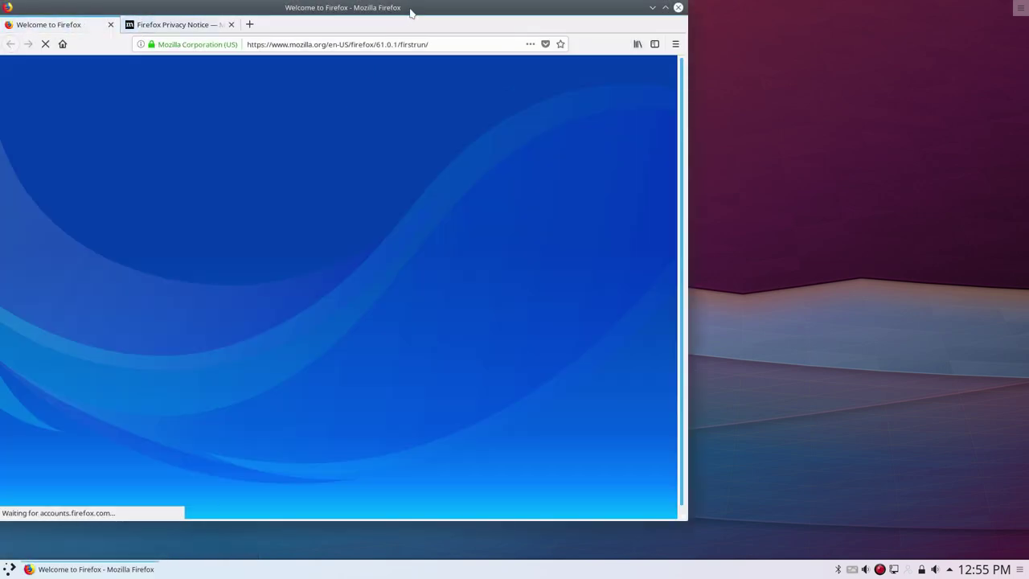
{"action": "double_click", "coordinate": [410, 8]}
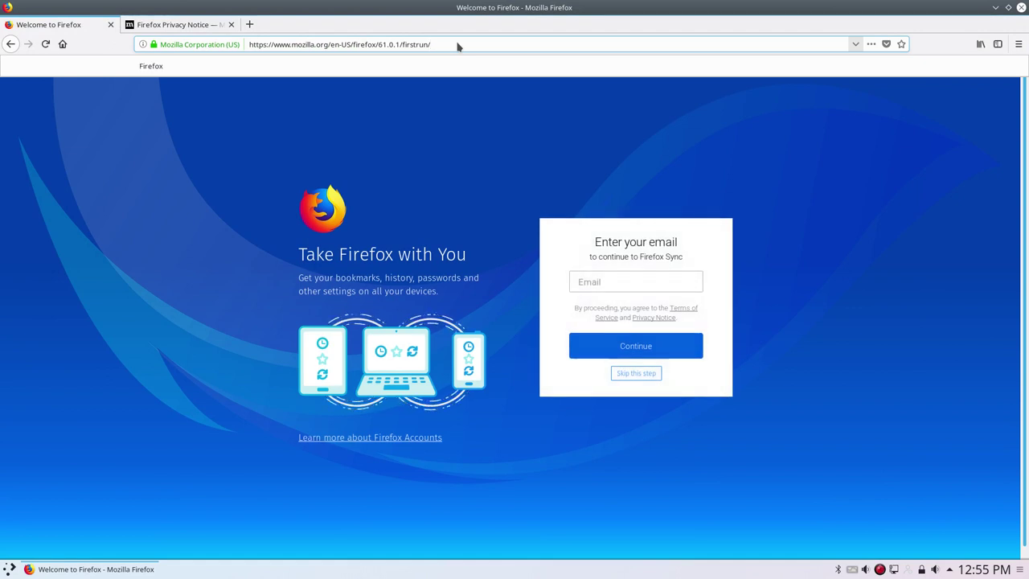
Search the web for 'sourceforge arcolinuxb'
{"action": "left_click", "coordinate": [457, 46]}
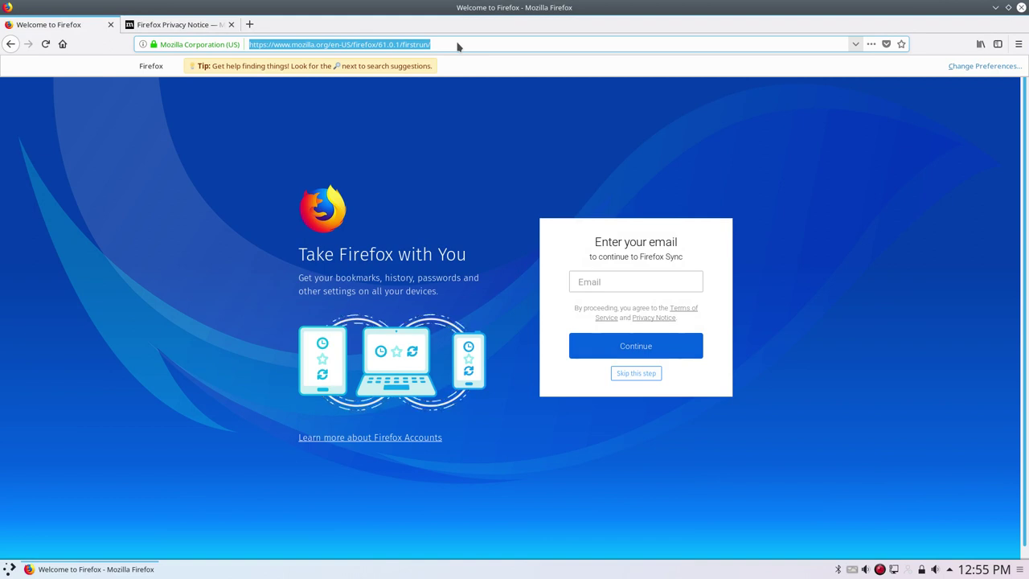
{"action": "type", "text": "sourc"}
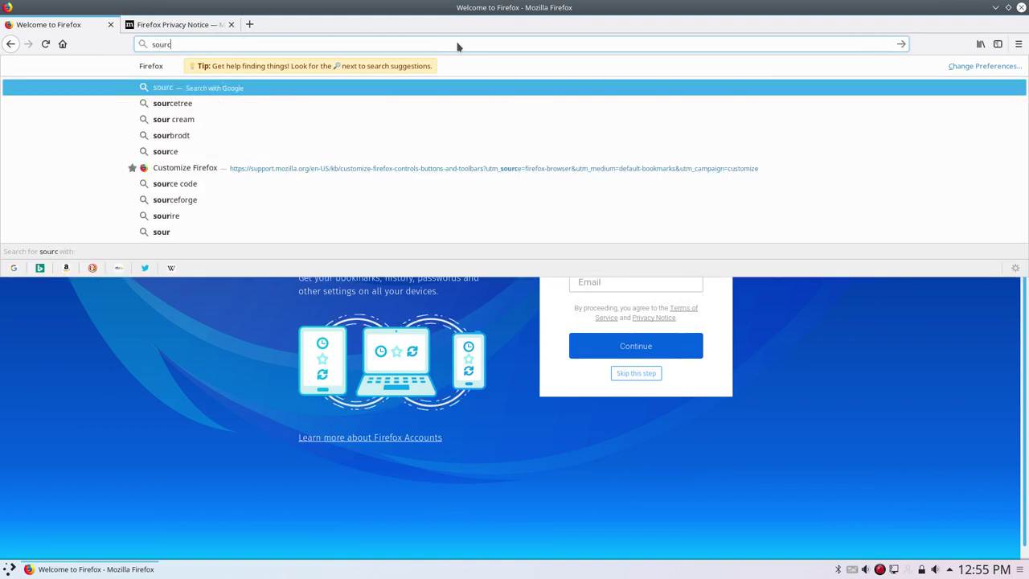
{"action": "type", "text": "eforge"}
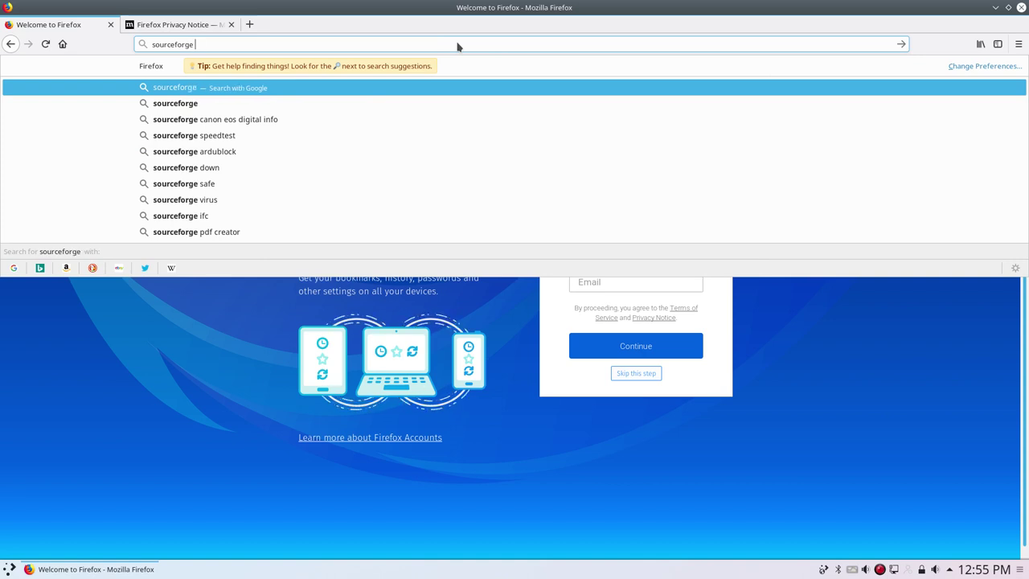
{"action": "type", "text": " arcolinuxb"}
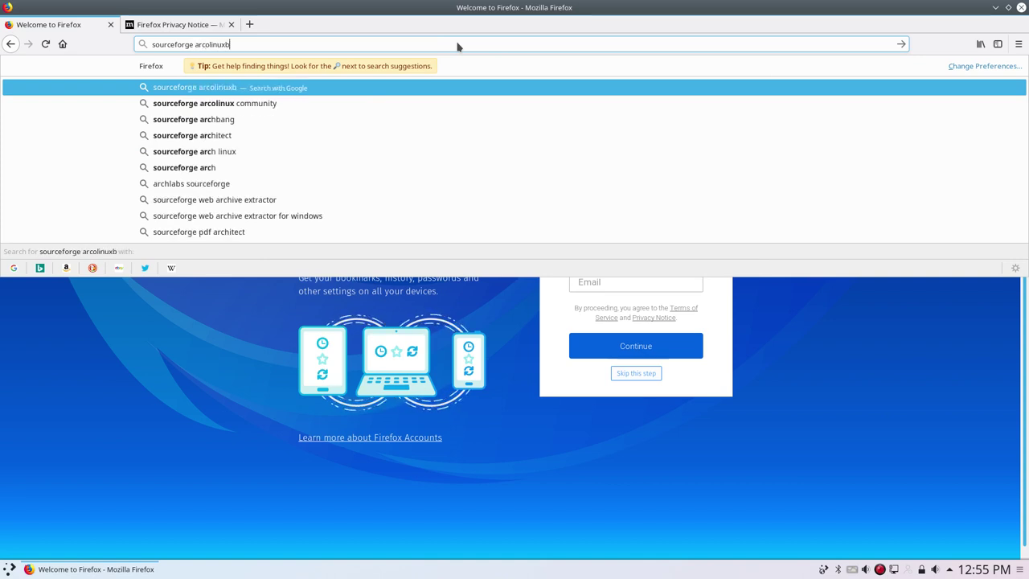
{"action": "key", "text": "Return"}
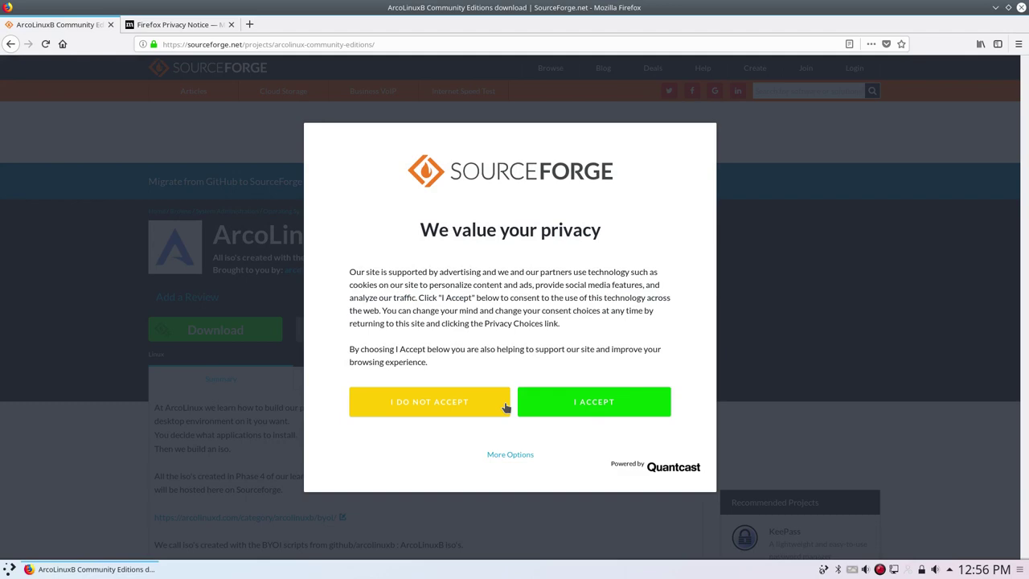
Accept SourceForge's privacy terms, dismiss the updates popup, and browse the project's Files listing
{"action": "left_click", "coordinate": [562, 406]}
{"action": "left_click", "coordinate": [326, 331]}
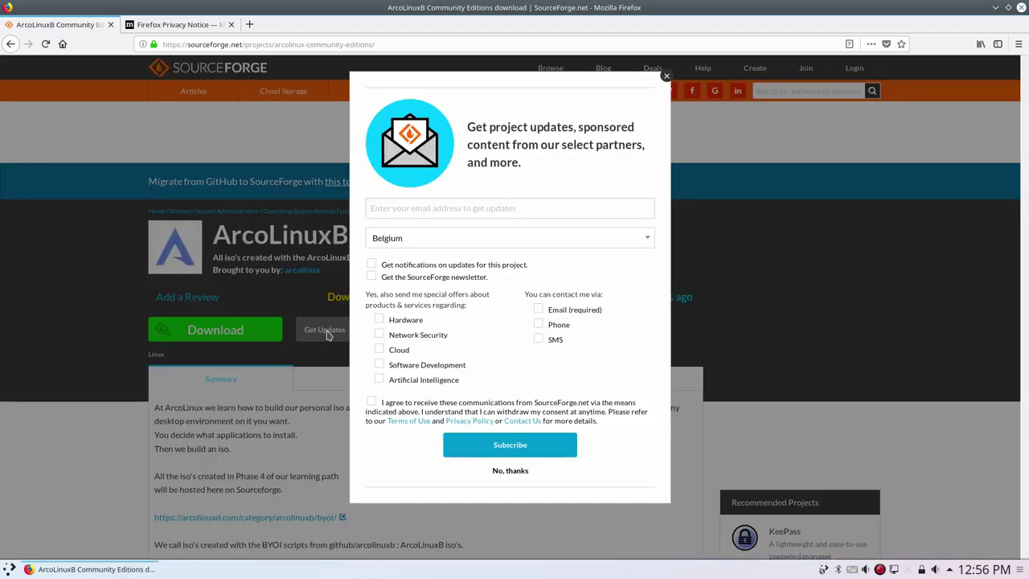
{"action": "left_click", "coordinate": [666, 76]}
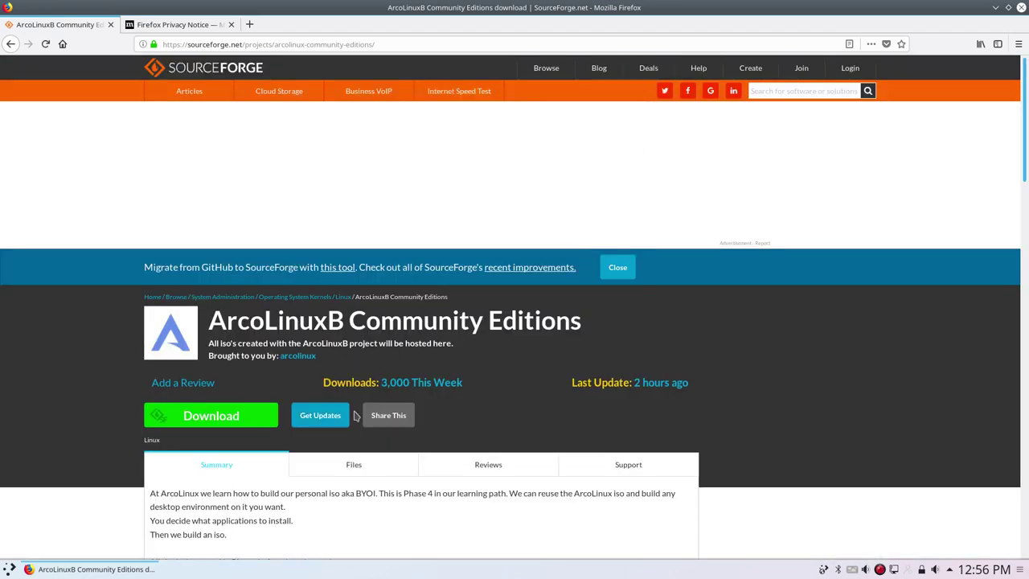
{"action": "left_click", "coordinate": [337, 468]}
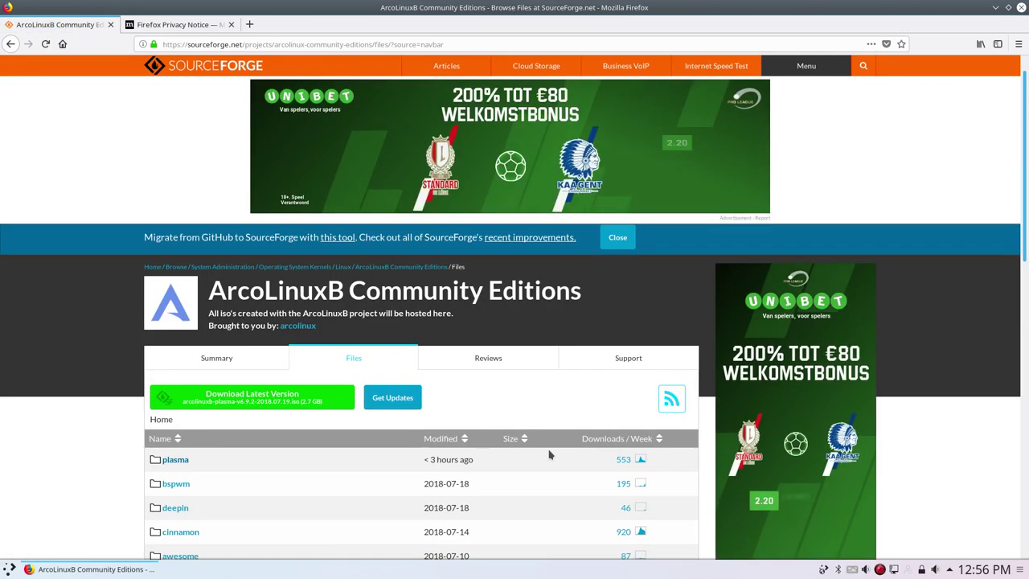
{"action": "scroll", "coordinate": [550, 455], "scroll_direction": "down", "scroll_amount": 1}
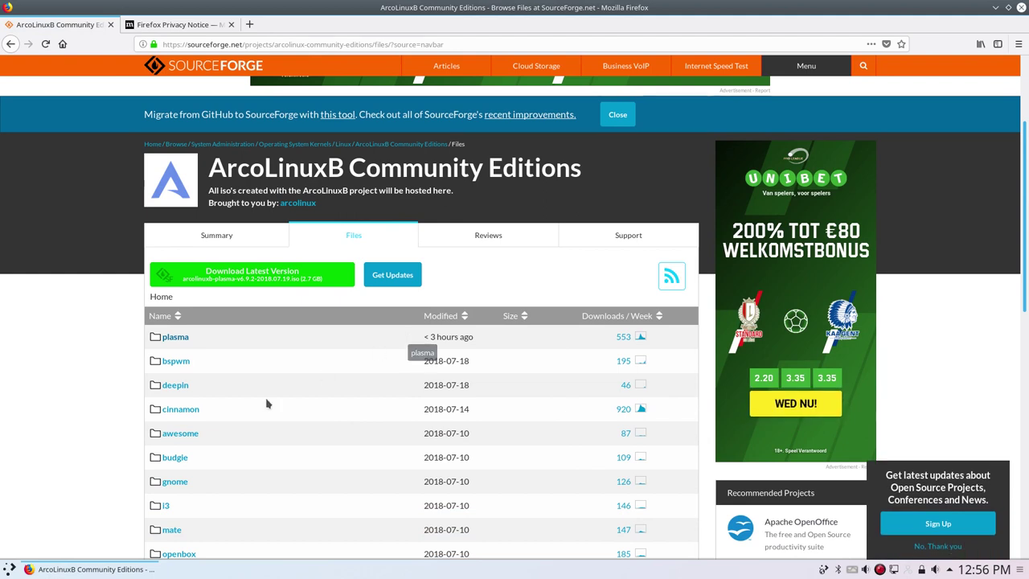
Open and close USB Image Writer, then close Firefox along with both its tabs
{"action": "left_click", "coordinate": [7, 570]}
{"action": "type", "text": "usb"}
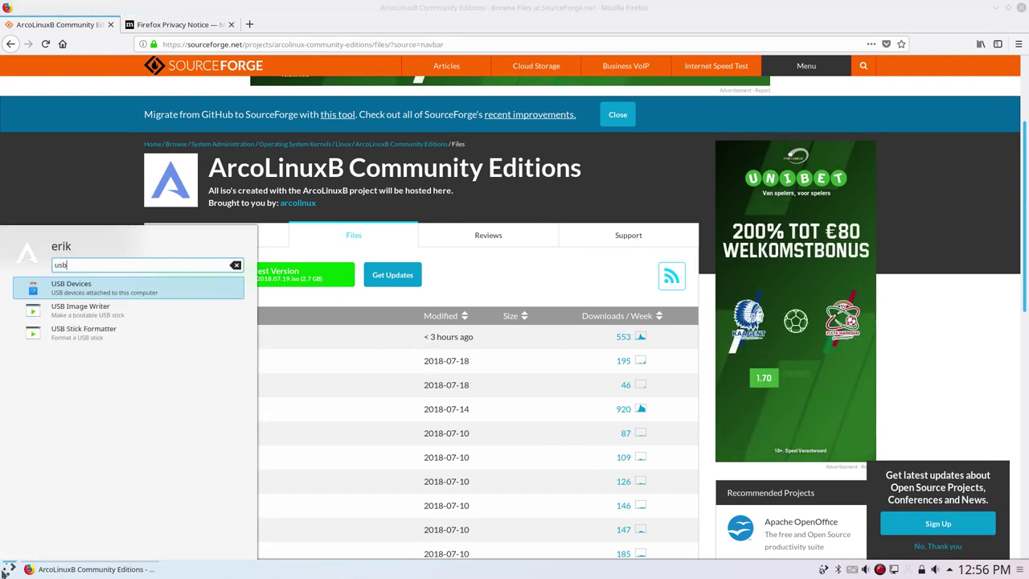
{"action": "key", "text": "Down"}
{"action": "key", "text": "Return"}
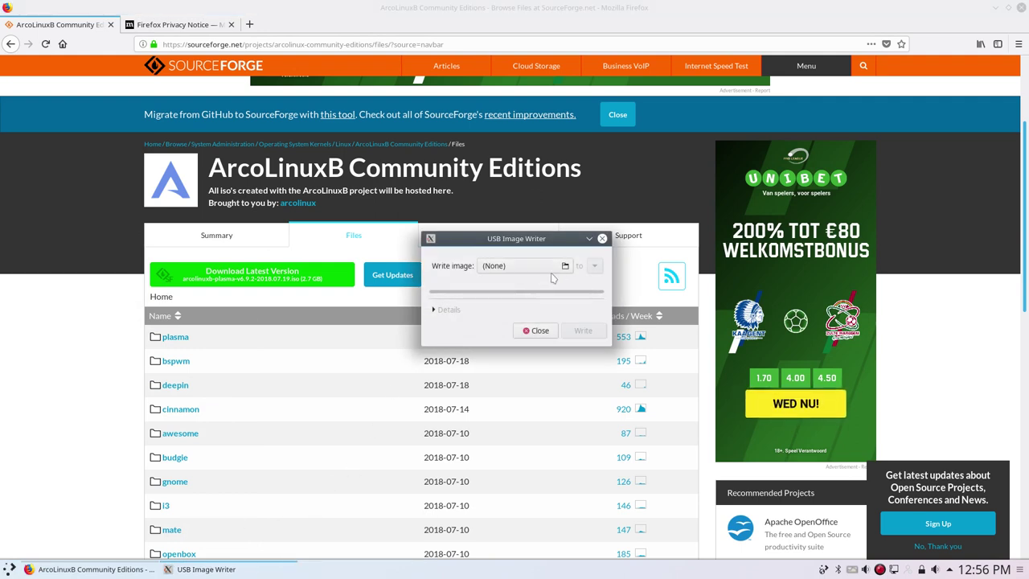
{"action": "left_click", "coordinate": [602, 239]}
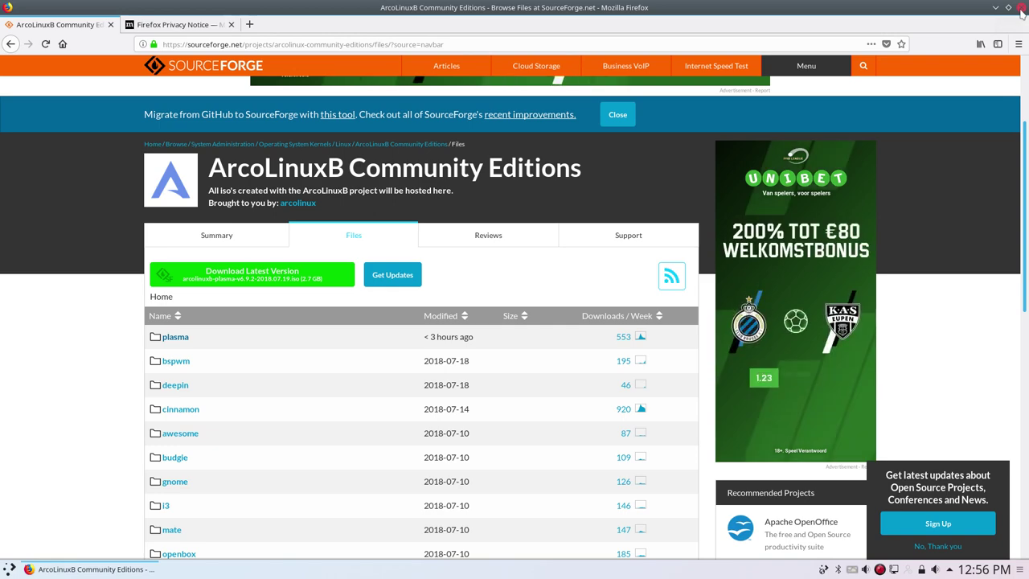
{"action": "left_click", "coordinate": [1021, 10]}
{"action": "left_click", "coordinate": [615, 311]}
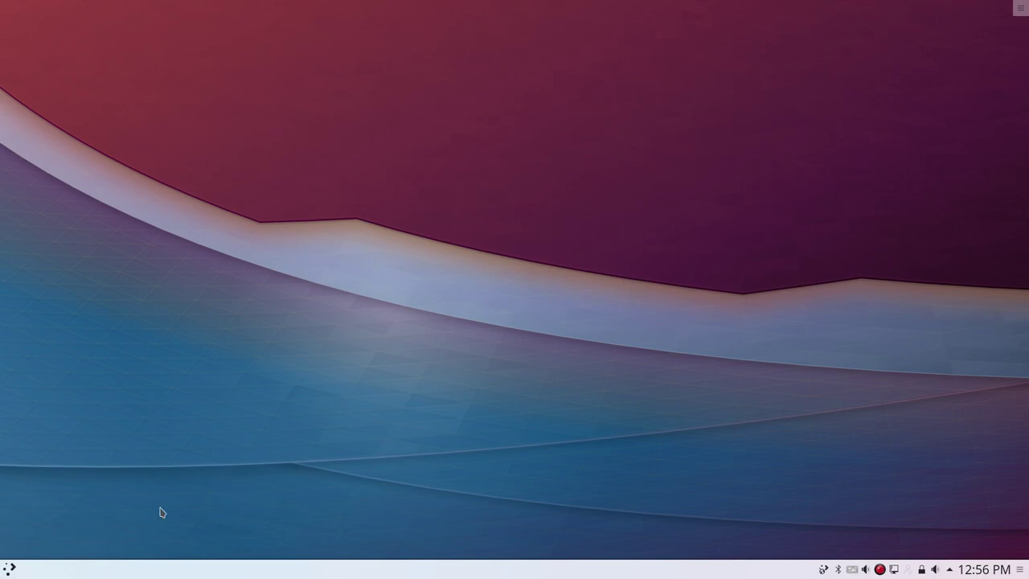
Launch Dolphin, centre its window, and briefly show hidden files to look inside .config
{"action": "left_click", "coordinate": [8, 569]}
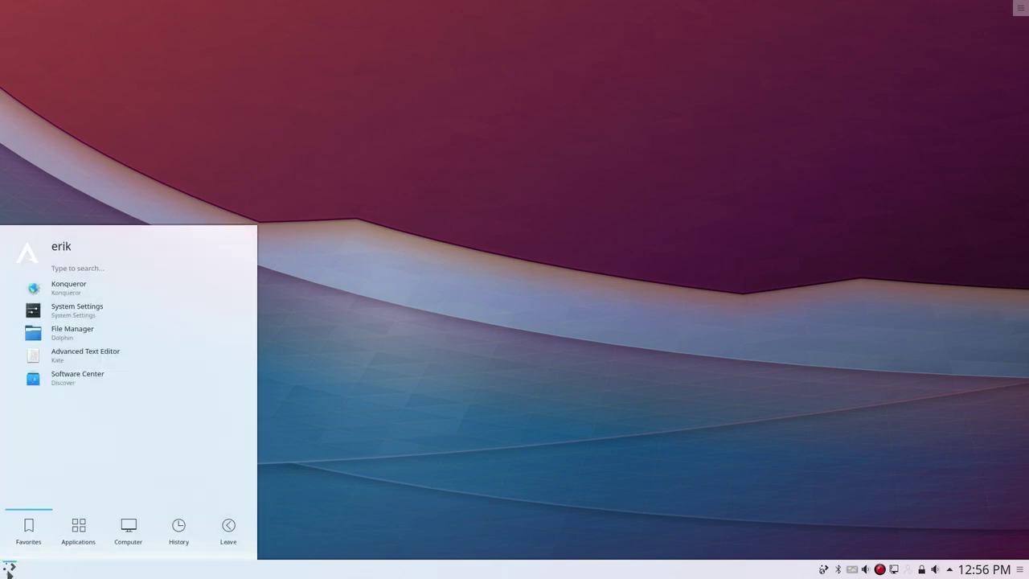
{"action": "left_click", "coordinate": [78, 336]}
{"action": "left_click_drag", "start_coordinate": [274, 9], "coordinate": [659, 65]}
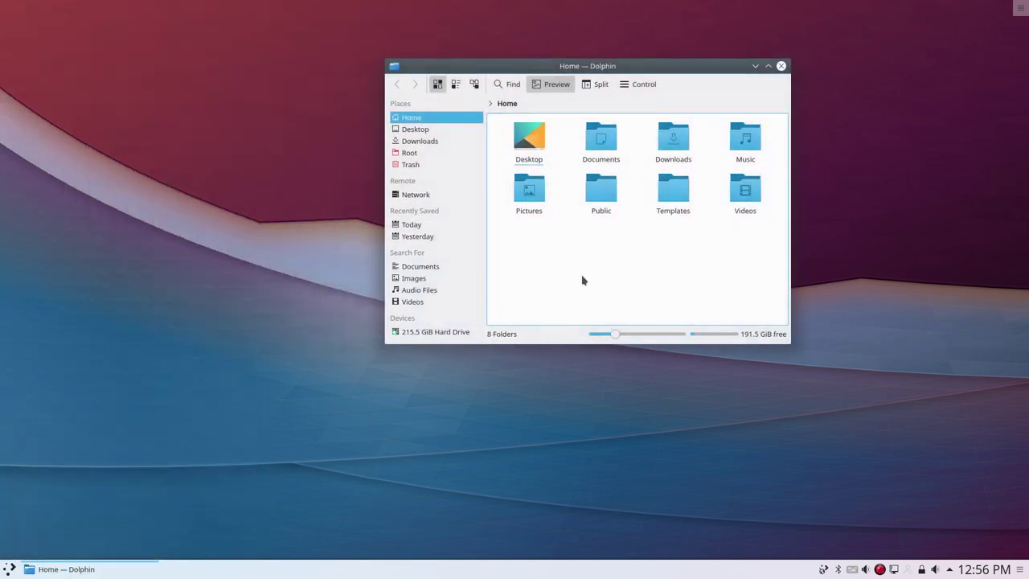
{"action": "key", "text": "ctrl+h"}
{"action": "left_click", "coordinate": [661, 153]}
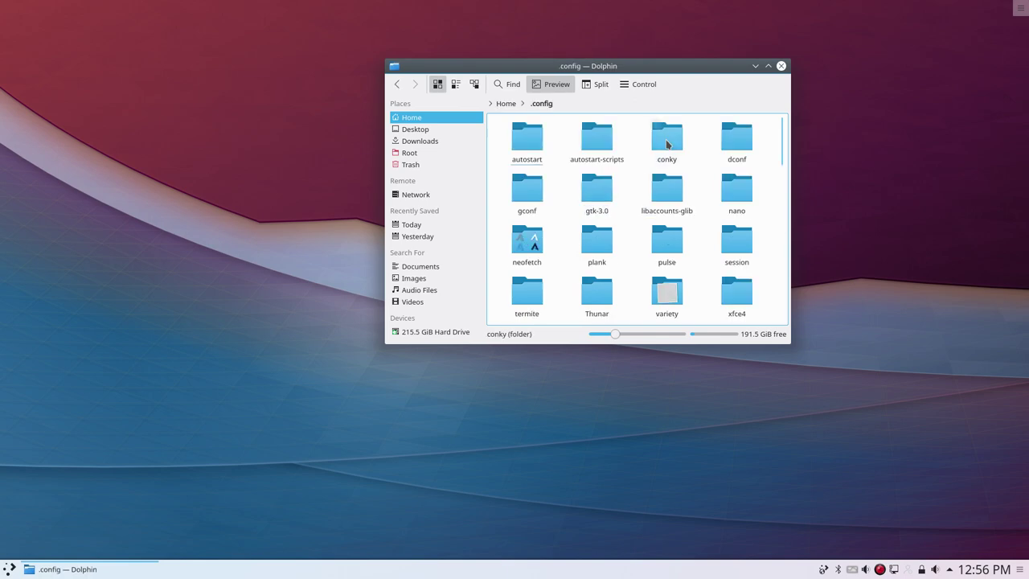
{"action": "left_click", "coordinate": [396, 83]}
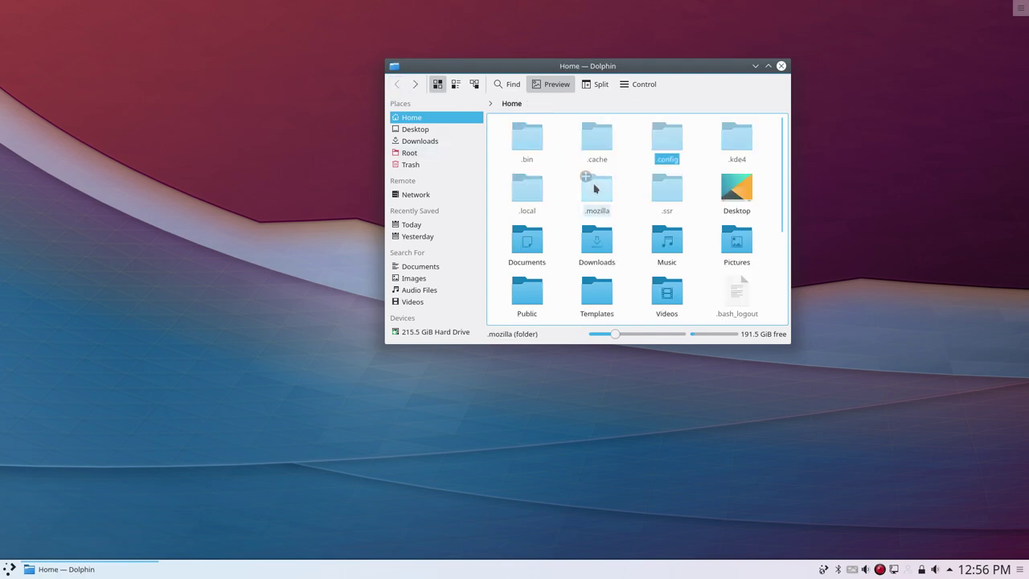
{"action": "key", "text": "ctrl+h"}
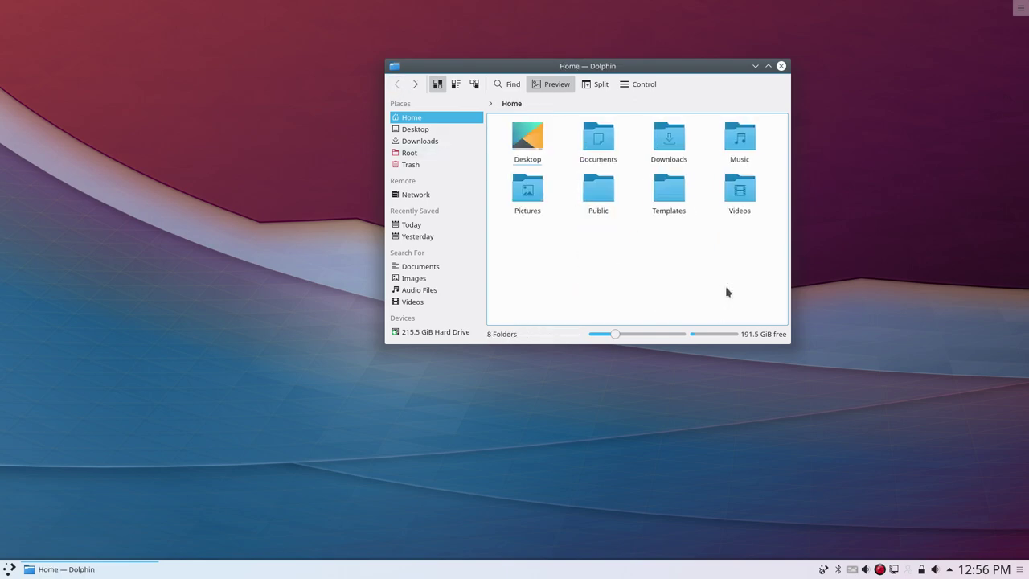
Try the Compact and Details views, return to Icons, and open the Control menu
{"action": "left_click", "coordinate": [454, 83]}
{"action": "left_click", "coordinate": [473, 86]}
{"action": "left_click", "coordinate": [438, 84]}
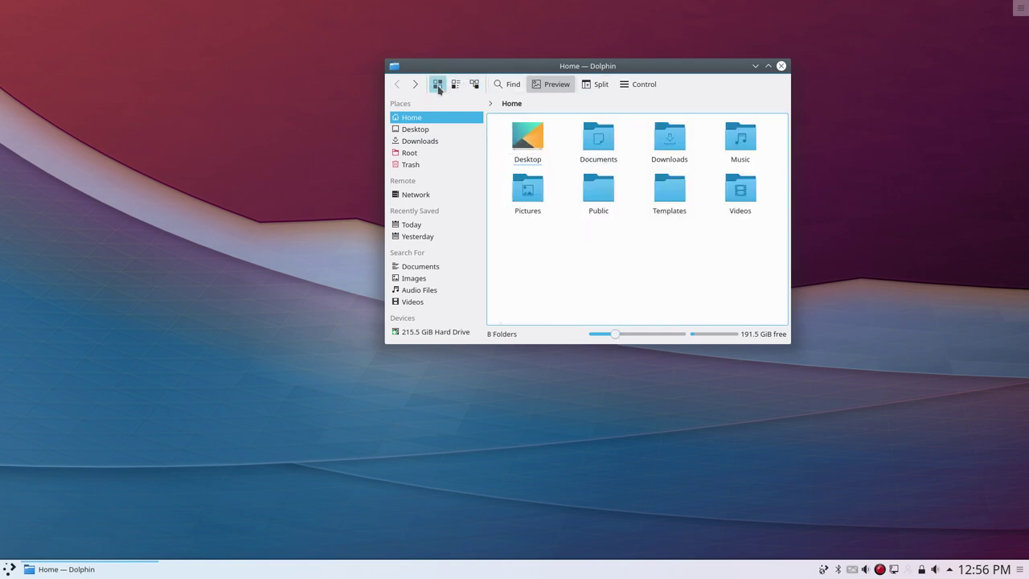
{"action": "left_click", "coordinate": [631, 85]}
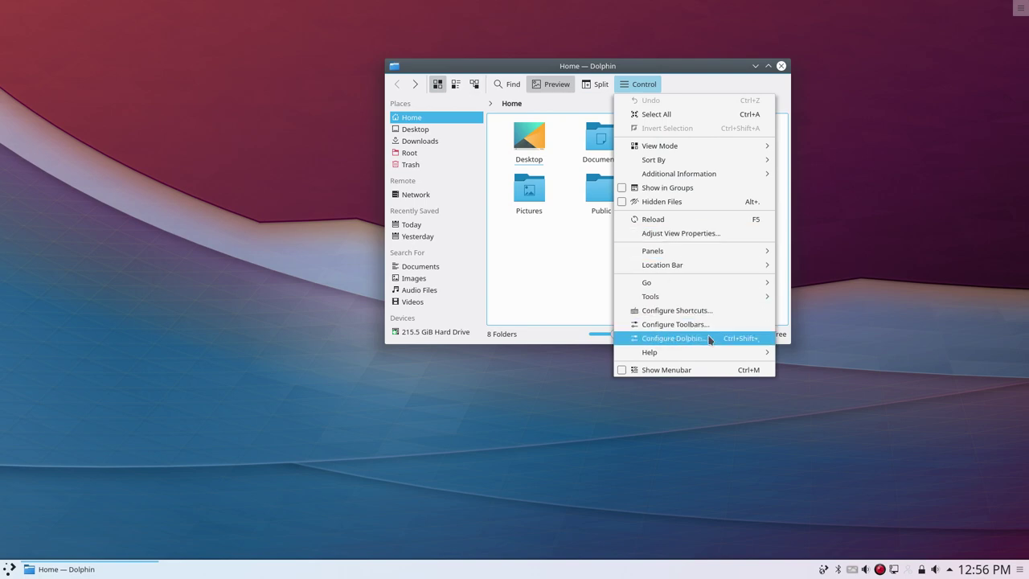
Browse the right-click menus for the Home folder background and the Public folder
{"action": "left_click", "coordinate": [536, 236]}
{"action": "right_click", "coordinate": [536, 236]}
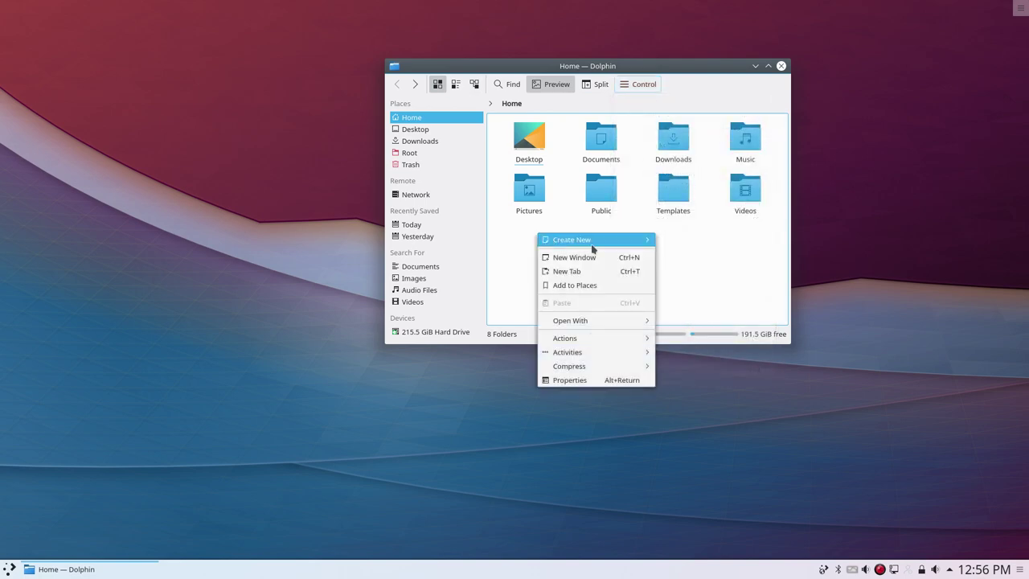
{"action": "mouse_move", "coordinate": [613, 341]}
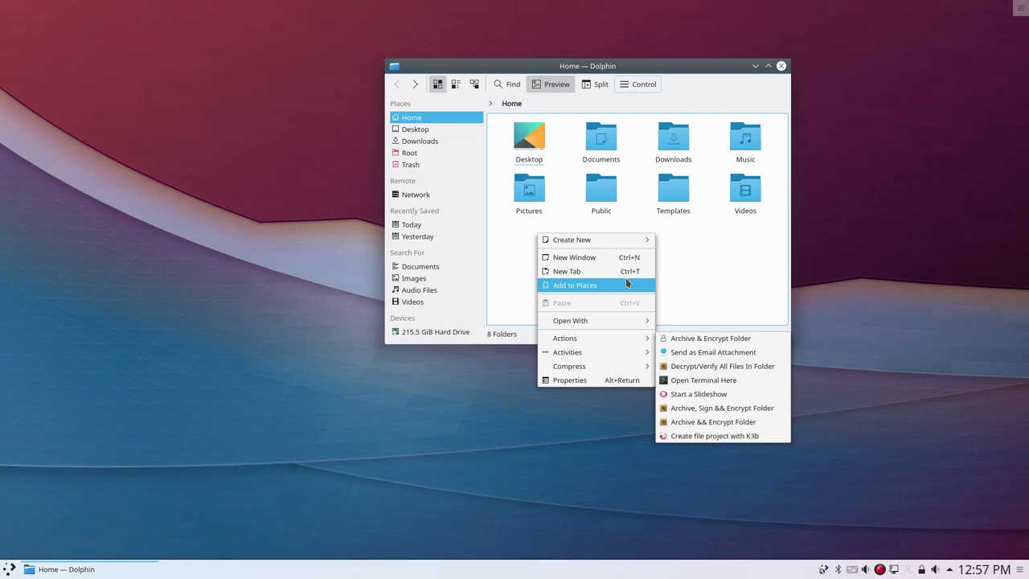
{"action": "right_click", "coordinate": [601, 193]}
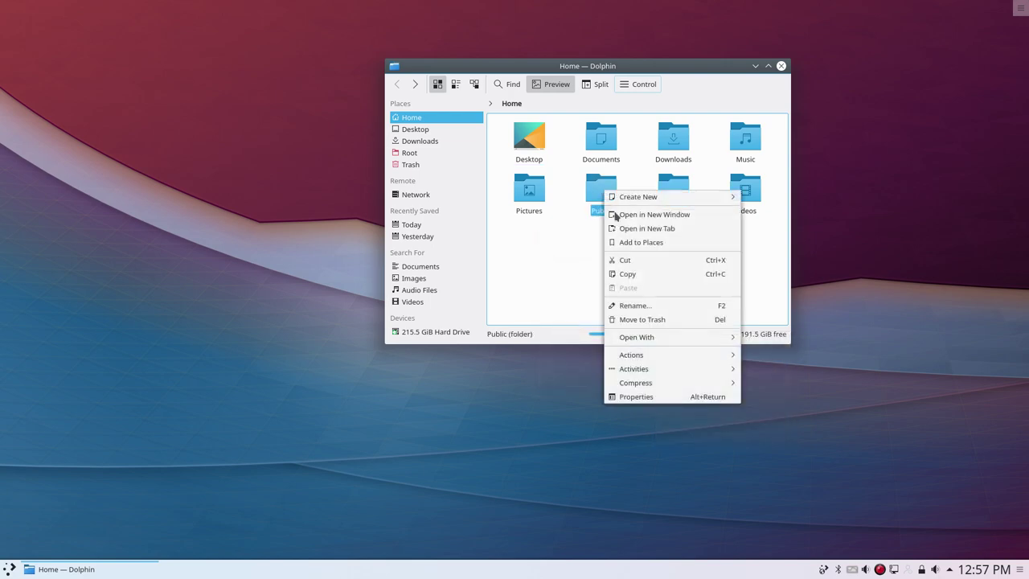
{"action": "mouse_move", "coordinate": [676, 360]}
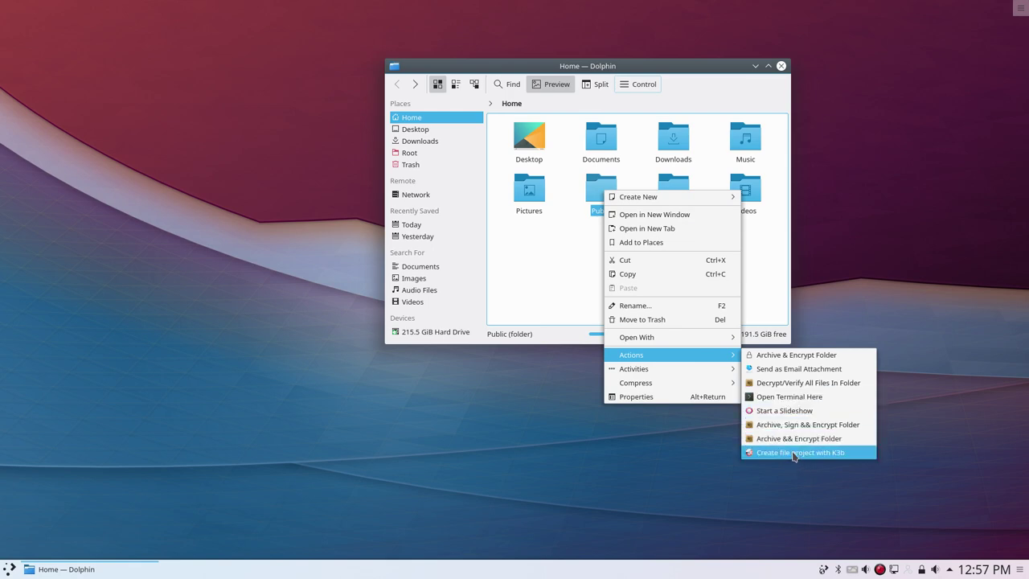
Open the empty Public folder, then return to Home via the breadcrumb
{"action": "left_click", "coordinate": [599, 187]}
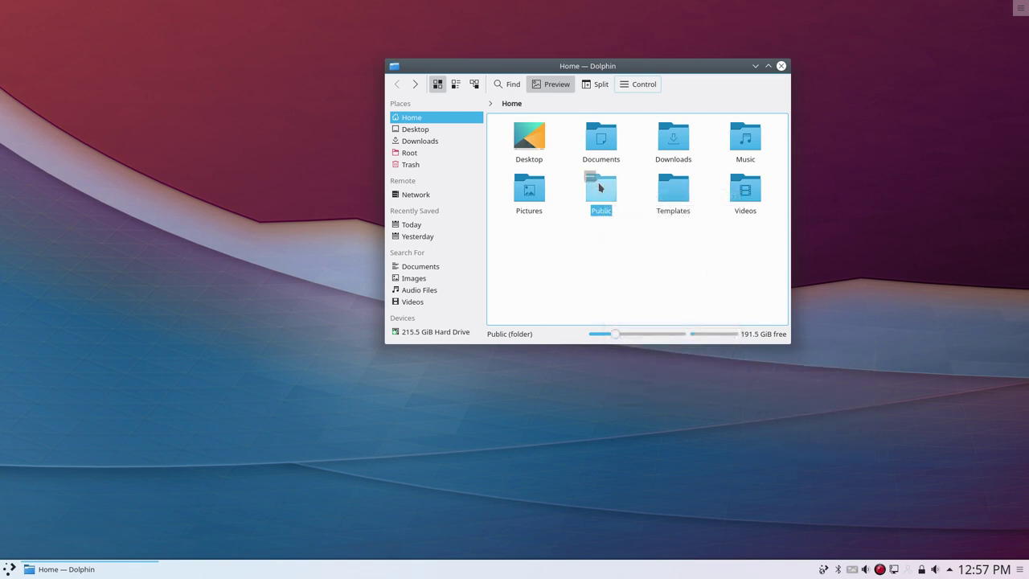
{"action": "left_click", "coordinate": [599, 187]}
{"action": "left_click", "coordinate": [514, 104]}
Close Dolphin and bring up Variety's tray menu showing the current wallpaper's PNG file
{"action": "left_click", "coordinate": [782, 66]}
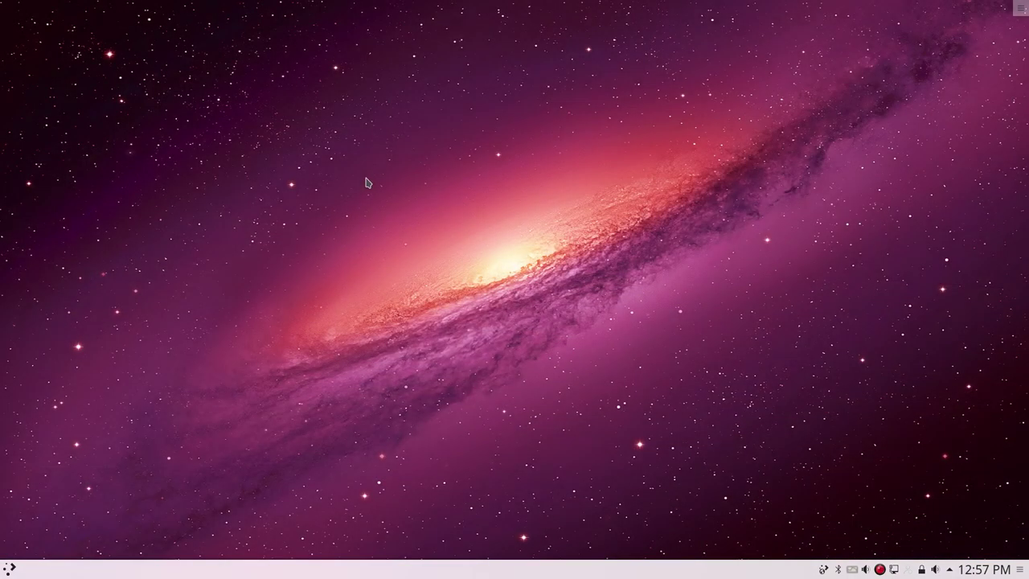
{"action": "left_click", "coordinate": [851, 570]}
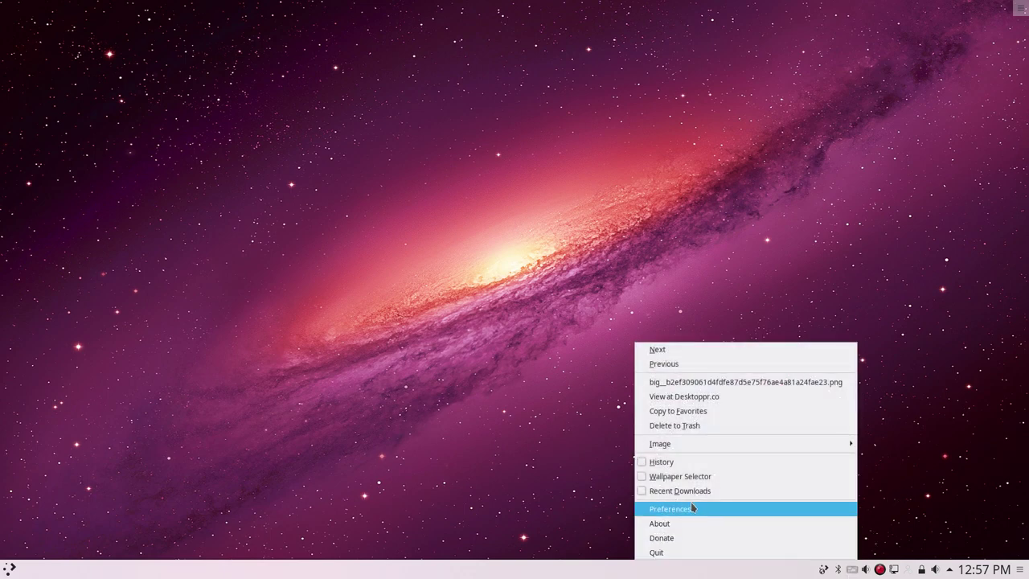
{"action": "left_click", "coordinate": [422, 457]}
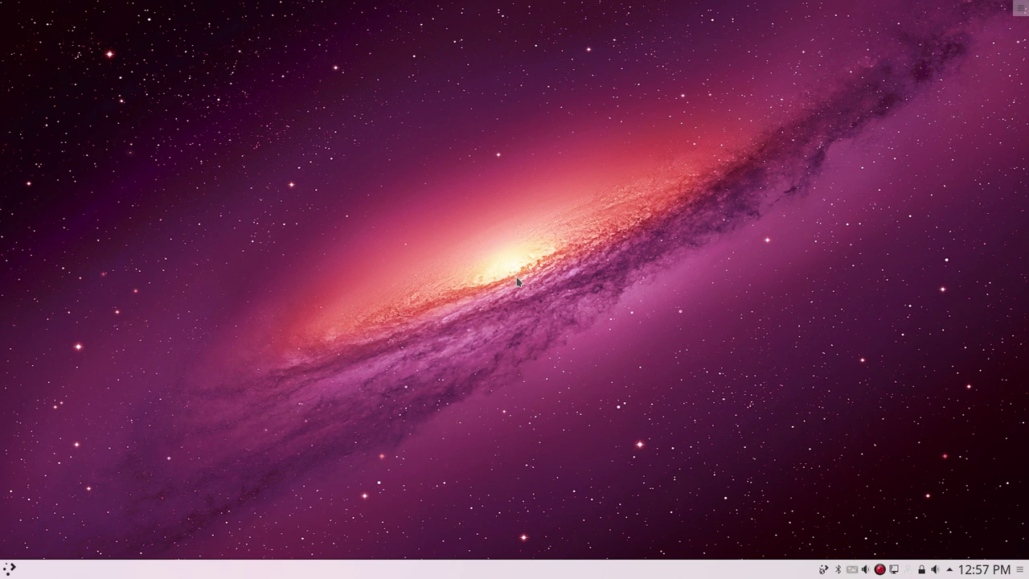
{"action": "left_click", "coordinate": [853, 570]}
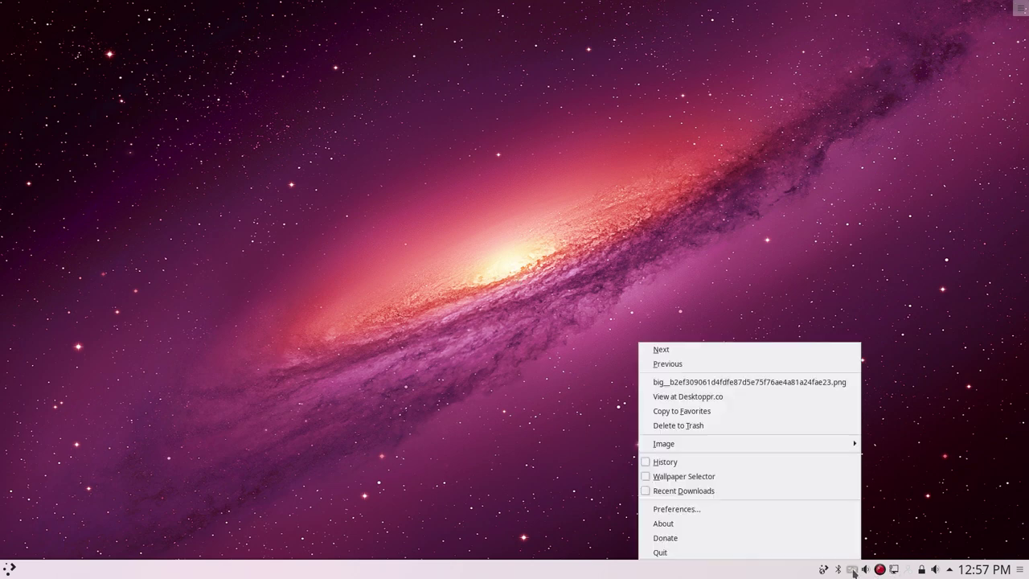
View the wallpaper on Desktoppr.co in maximized Konqueror, mark its ID 166811, then close it
{"action": "left_click", "coordinate": [732, 404]}
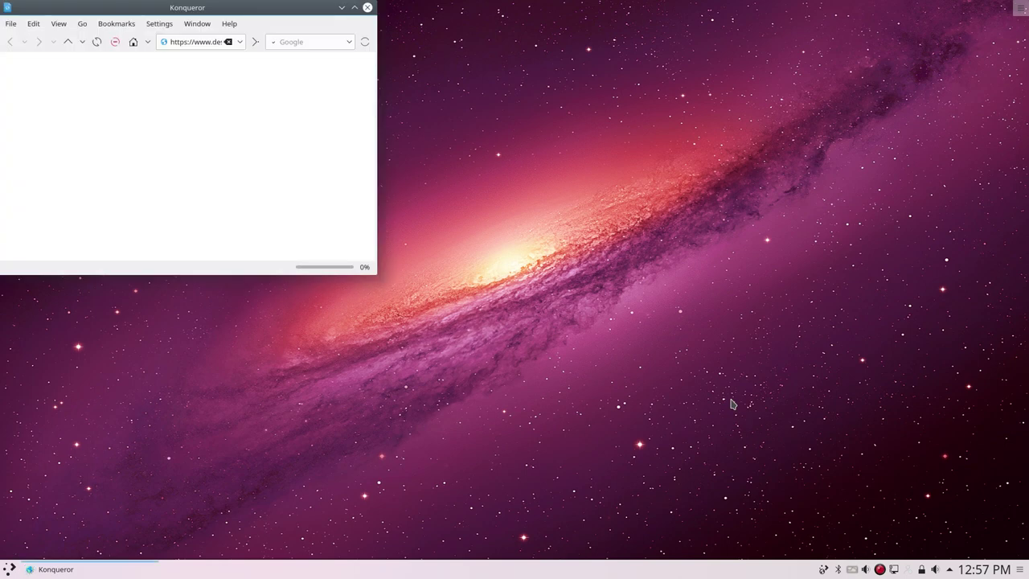
{"action": "left_click", "coordinate": [355, 8]}
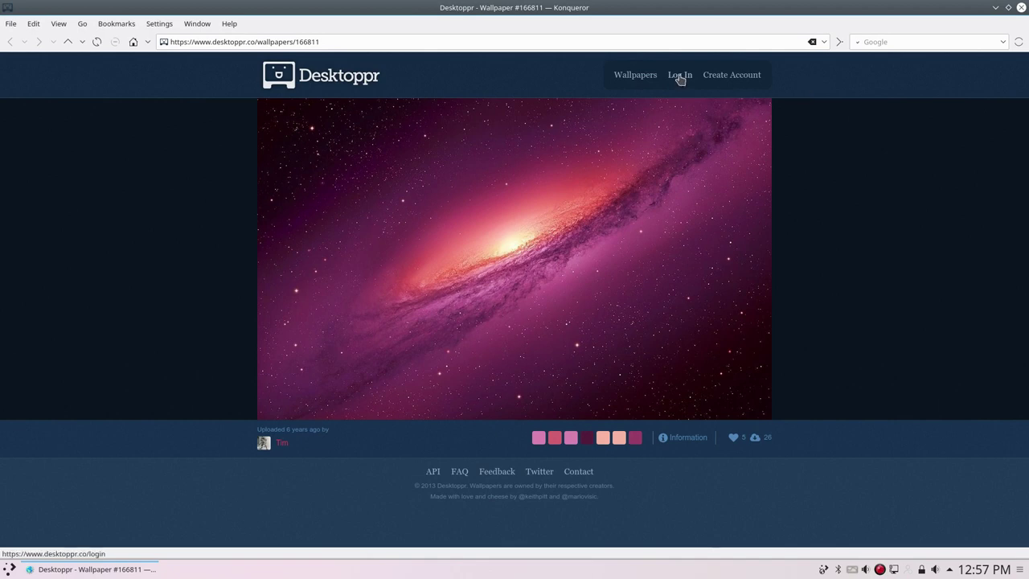
{"action": "left_click", "coordinate": [305, 40]}
{"action": "left_click", "coordinate": [296, 42]}
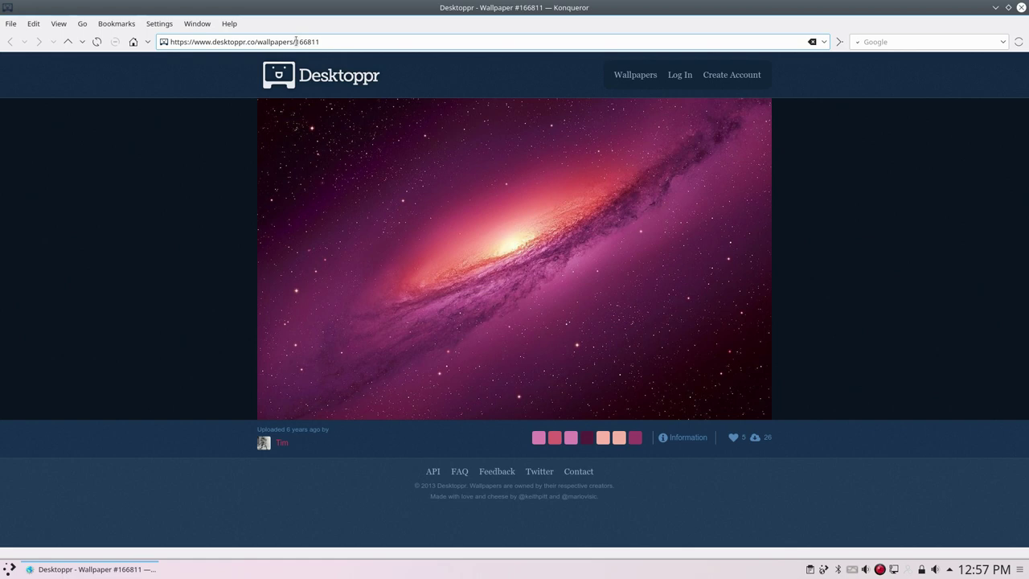
{"action": "left_click_drag", "start_coordinate": [295, 42], "coordinate": [335, 42]}
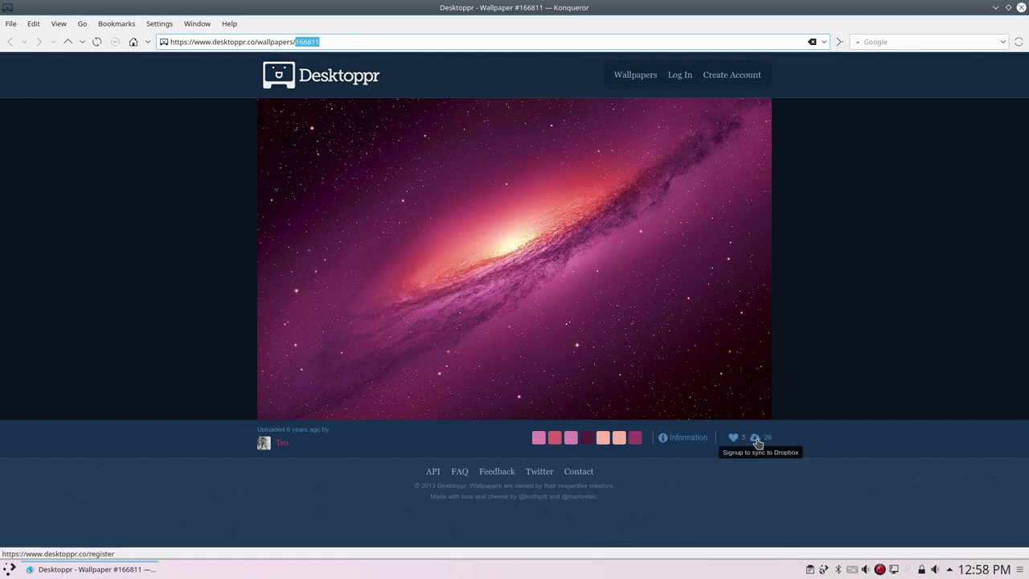
{"action": "left_click", "coordinate": [1021, 12]}
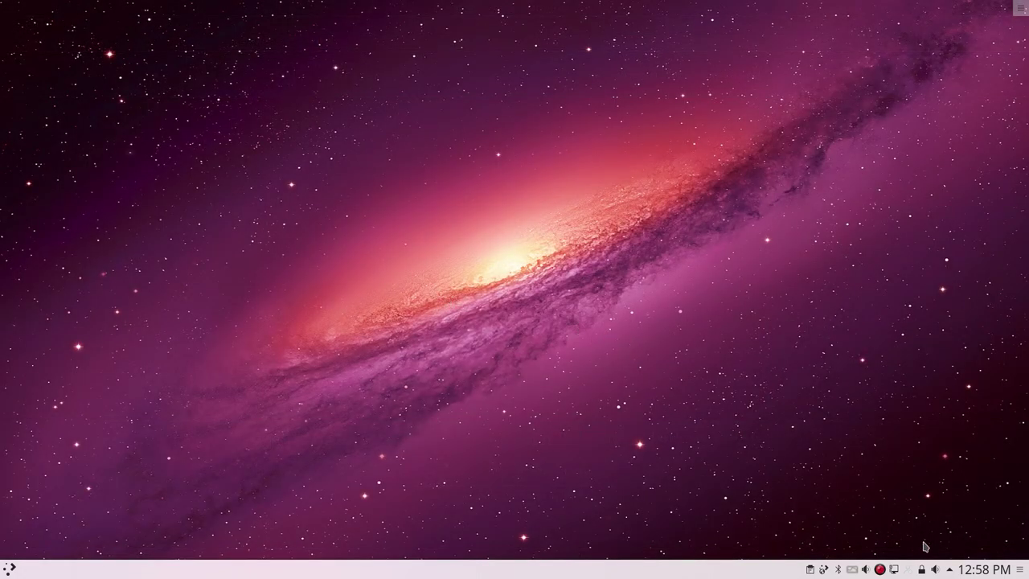
Copy the current galaxy wallpaper to Variety's favorites from the tray menu
{"action": "left_click", "coordinate": [854, 569]}
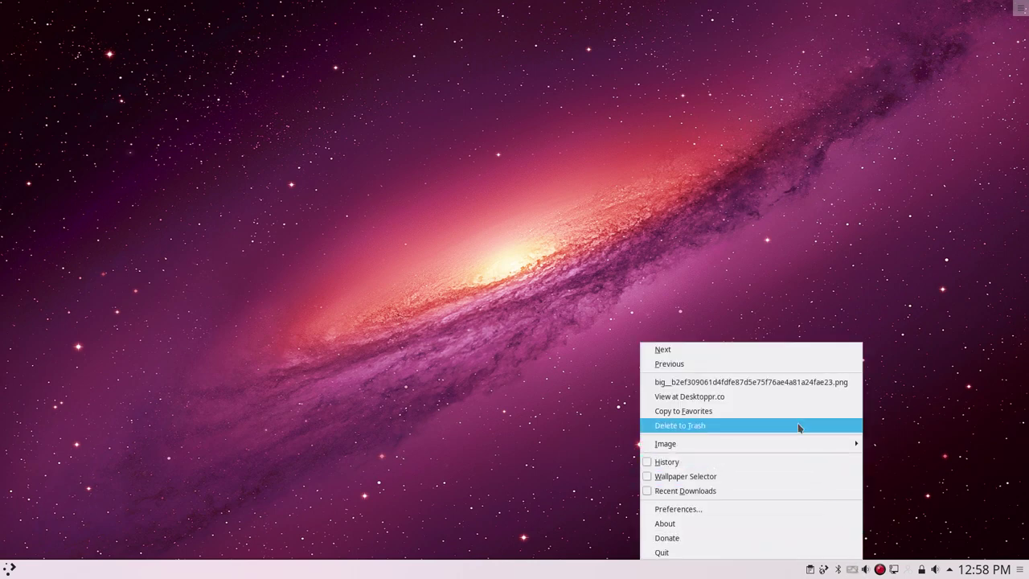
{"action": "left_click", "coordinate": [689, 411]}
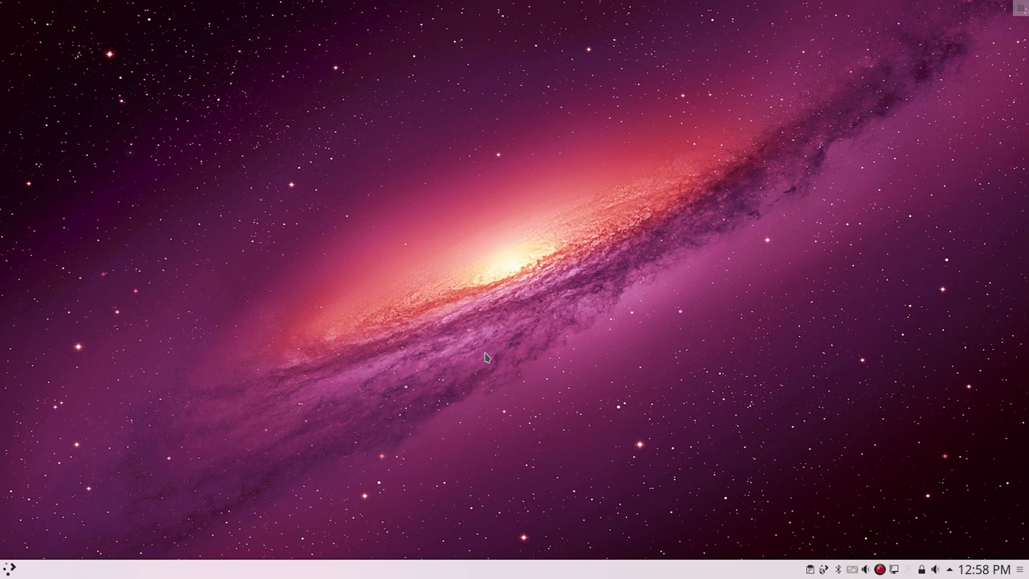
Empty the trash with 'Do not ask again' ticked, then open Add Widgets from the desktop toolbox
{"action": "left_click", "coordinate": [1020, 8]}
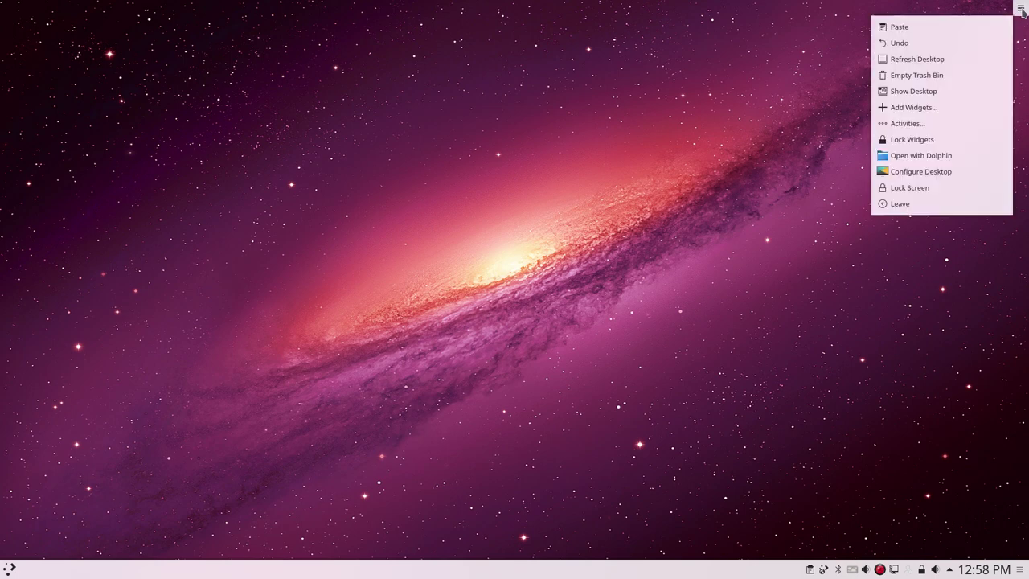
{"action": "left_click", "coordinate": [929, 79]}
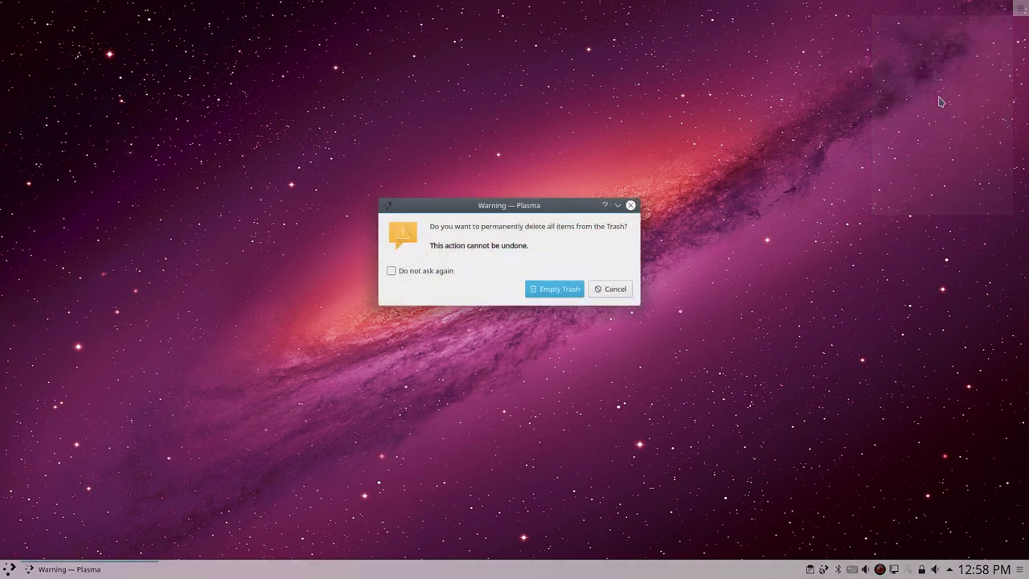
{"action": "left_click", "coordinate": [436, 273]}
{"action": "left_click", "coordinate": [531, 290]}
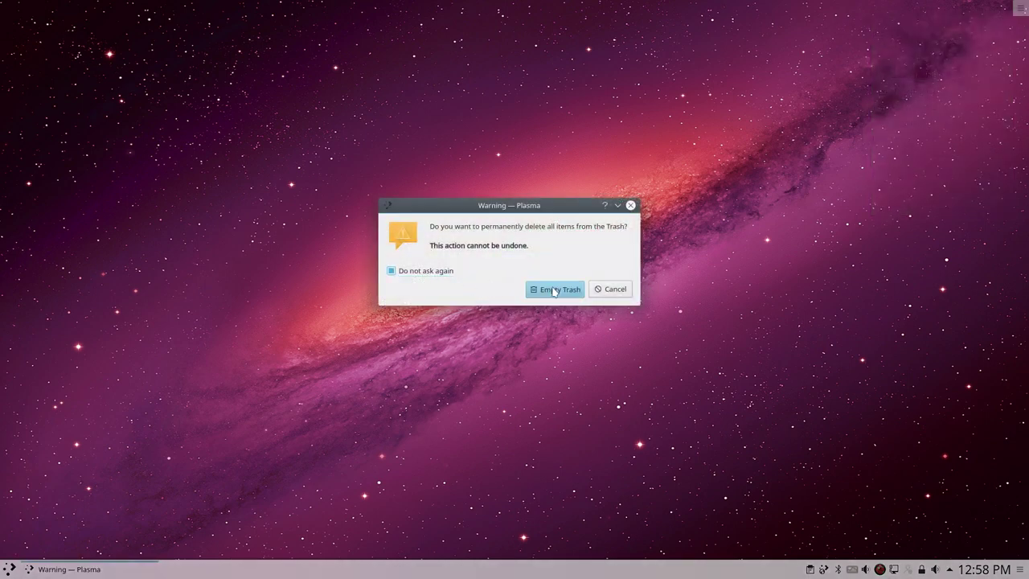
{"action": "left_click", "coordinate": [1019, 8]}
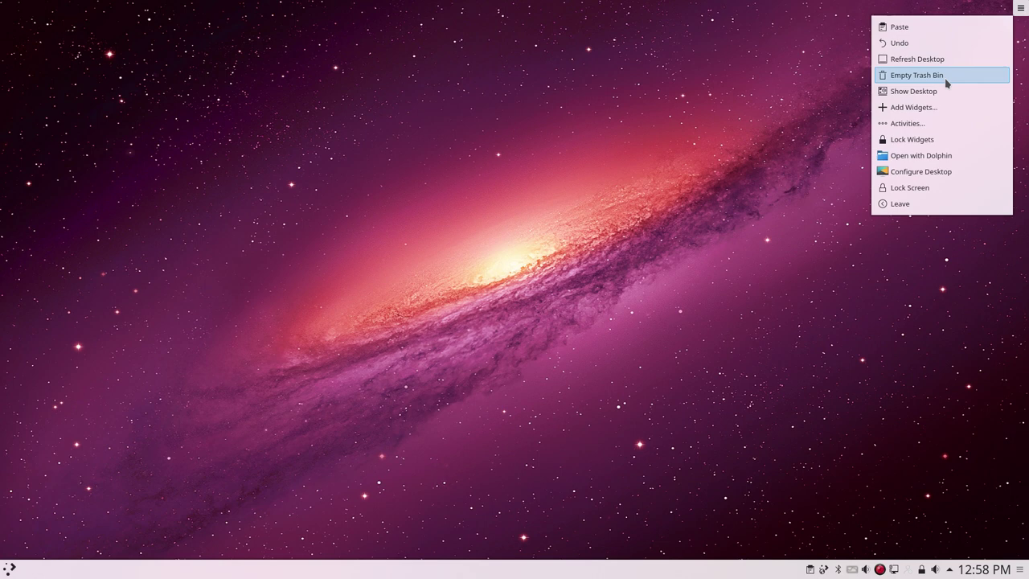
{"action": "left_click", "coordinate": [944, 109]}
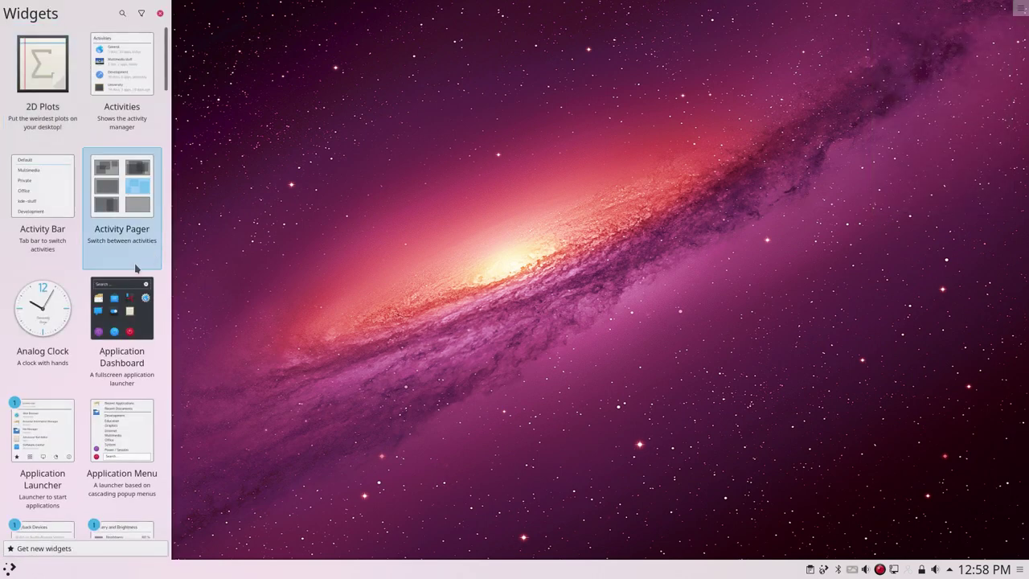
Find Task Manager in the widgets list and drag it onto the desktop left of the galaxy core
{"action": "scroll", "coordinate": [135, 267], "scroll_direction": "down", "scroll_amount": 10}
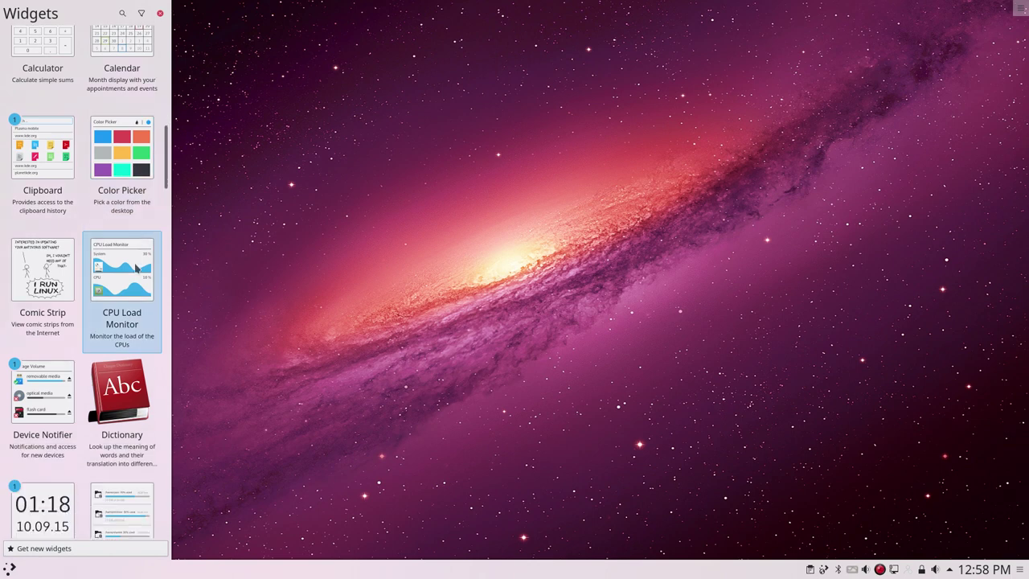
{"action": "scroll", "coordinate": [135, 267], "scroll_direction": "down", "scroll_amount": 2}
{"action": "scroll", "coordinate": [137, 269], "scroll_direction": "down", "scroll_amount": 2}
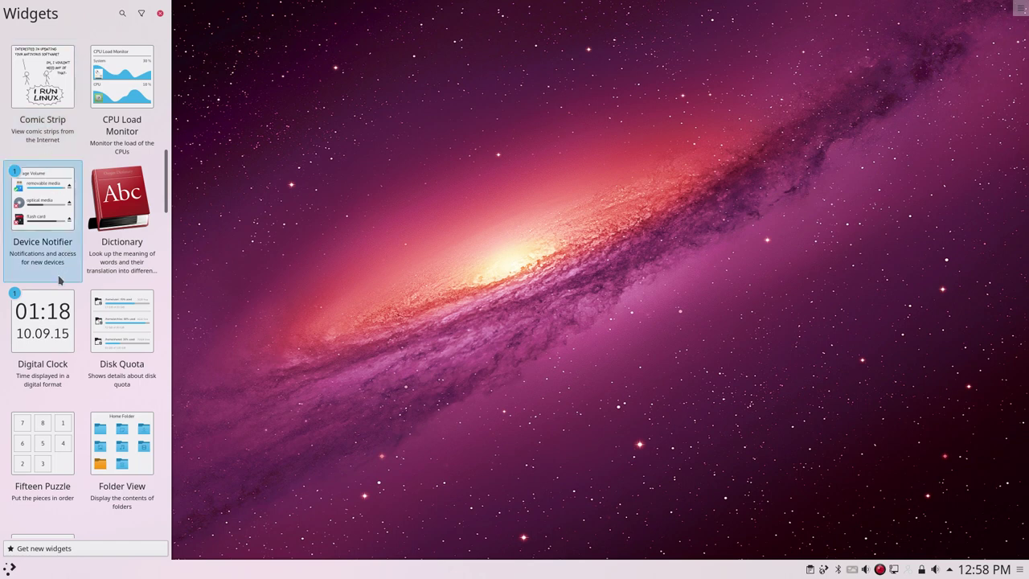
{"action": "scroll", "coordinate": [61, 279], "scroll_direction": "down", "scroll_amount": 1}
{"action": "scroll", "coordinate": [60, 280], "scroll_direction": "down", "scroll_amount": 4}
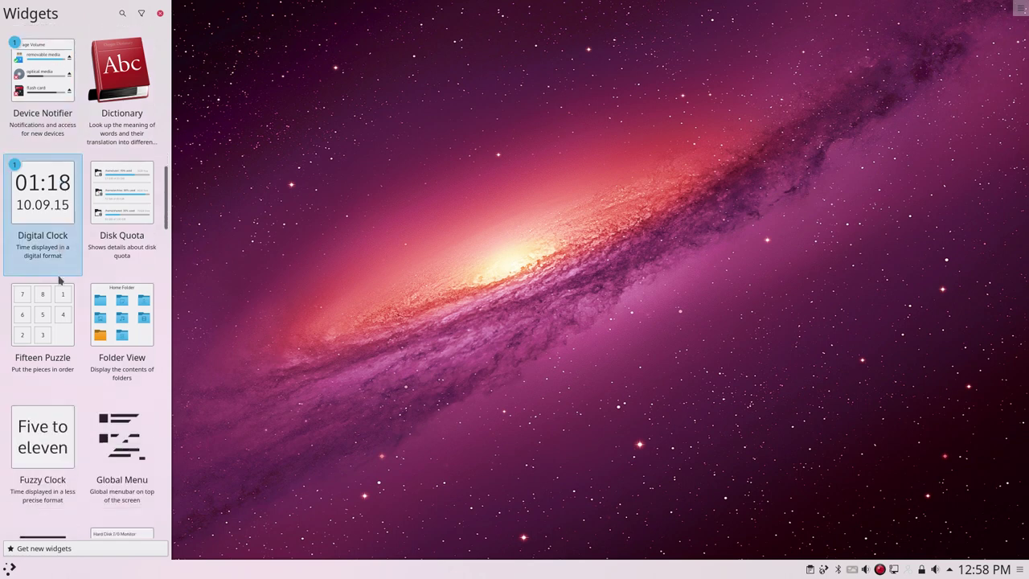
{"action": "scroll", "coordinate": [61, 280], "scroll_direction": "down", "scroll_amount": 5}
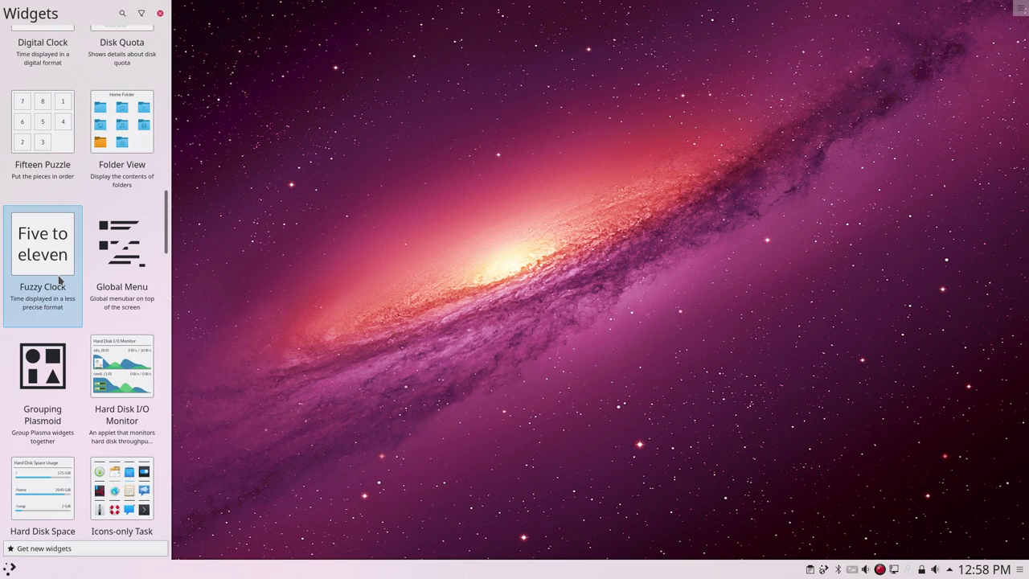
{"action": "scroll", "coordinate": [58, 280], "scroll_direction": "down", "scroll_amount": 4}
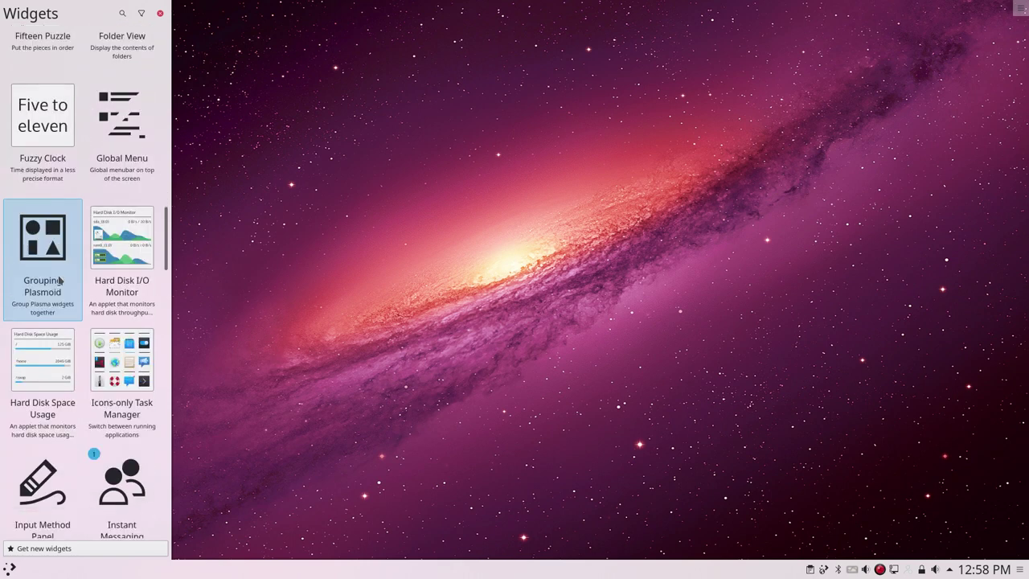
{"action": "scroll", "coordinate": [59, 280], "scroll_direction": "down", "scroll_amount": 3}
{"action": "scroll", "coordinate": [59, 279], "scroll_direction": "down", "scroll_amount": 4}
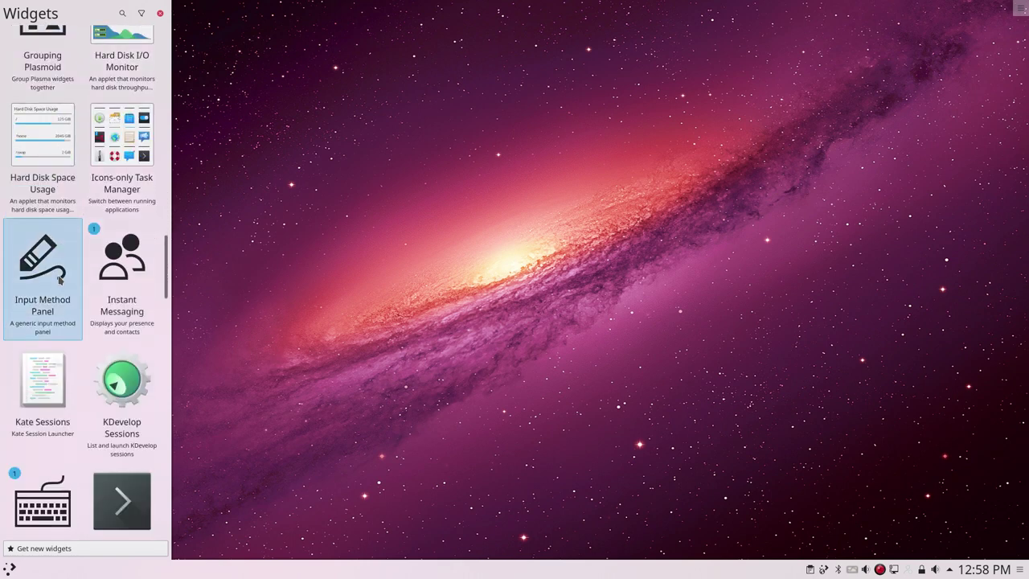
{"action": "scroll", "coordinate": [59, 280], "scroll_direction": "down", "scroll_amount": 4}
{"action": "scroll", "coordinate": [58, 279], "scroll_direction": "down", "scroll_amount": 4}
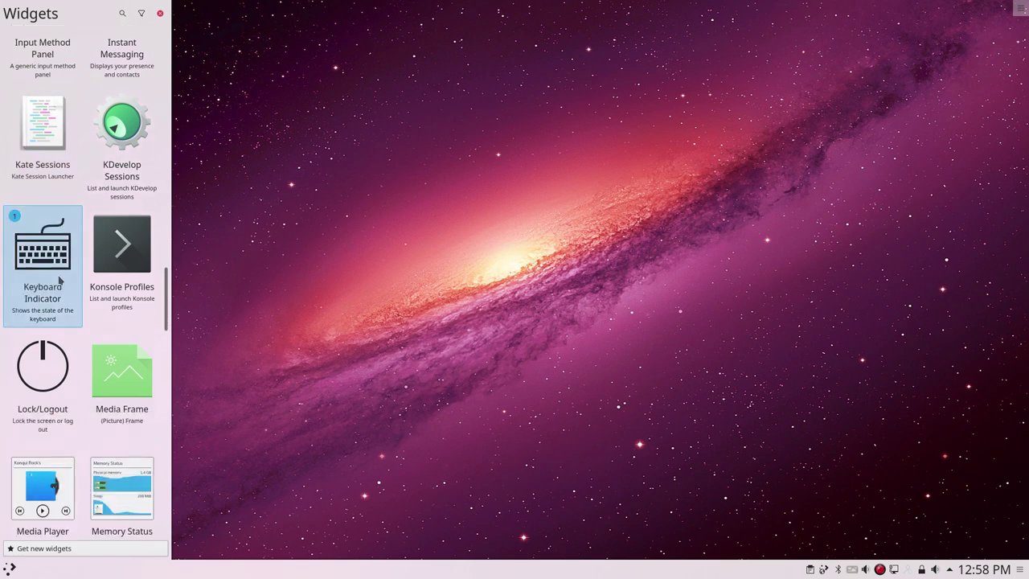
{"action": "scroll", "coordinate": [59, 280], "scroll_direction": "down", "scroll_amount": 4}
{"action": "scroll", "coordinate": [57, 280], "scroll_direction": "down", "scroll_amount": 8}
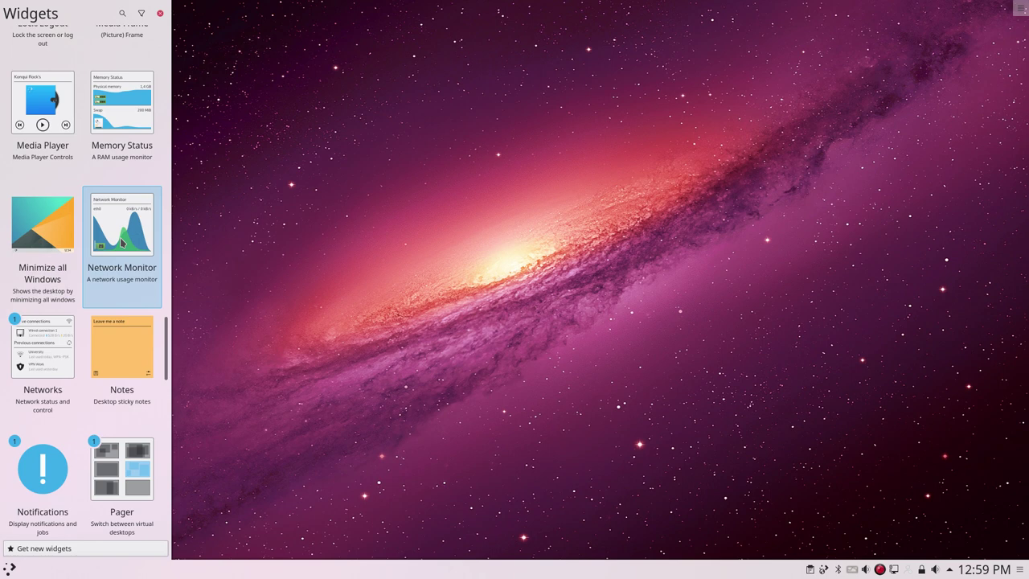
{"action": "scroll", "coordinate": [130, 283], "scroll_direction": "down", "scroll_amount": 3}
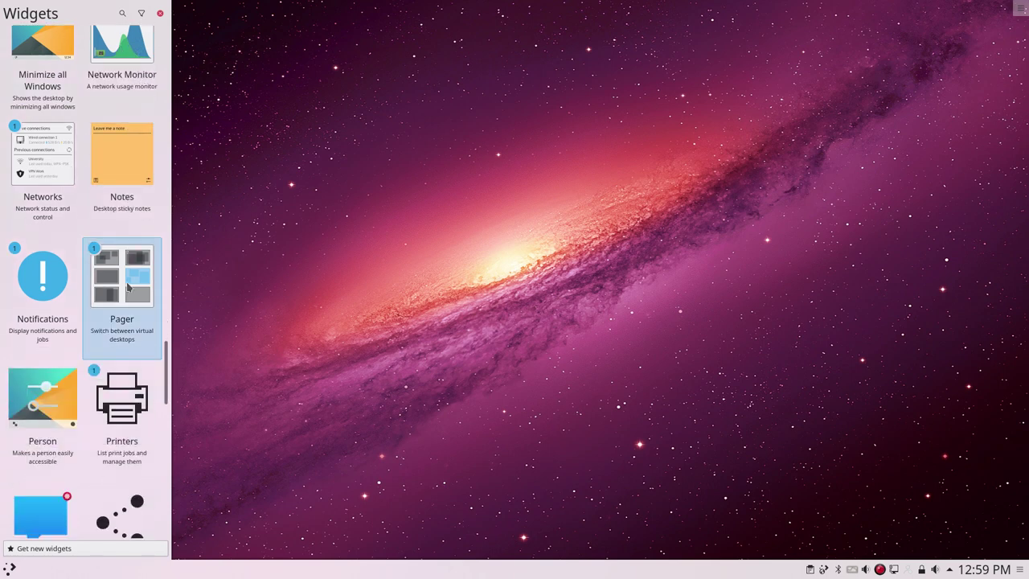
{"action": "scroll", "coordinate": [127, 287], "scroll_direction": "down", "scroll_amount": 8}
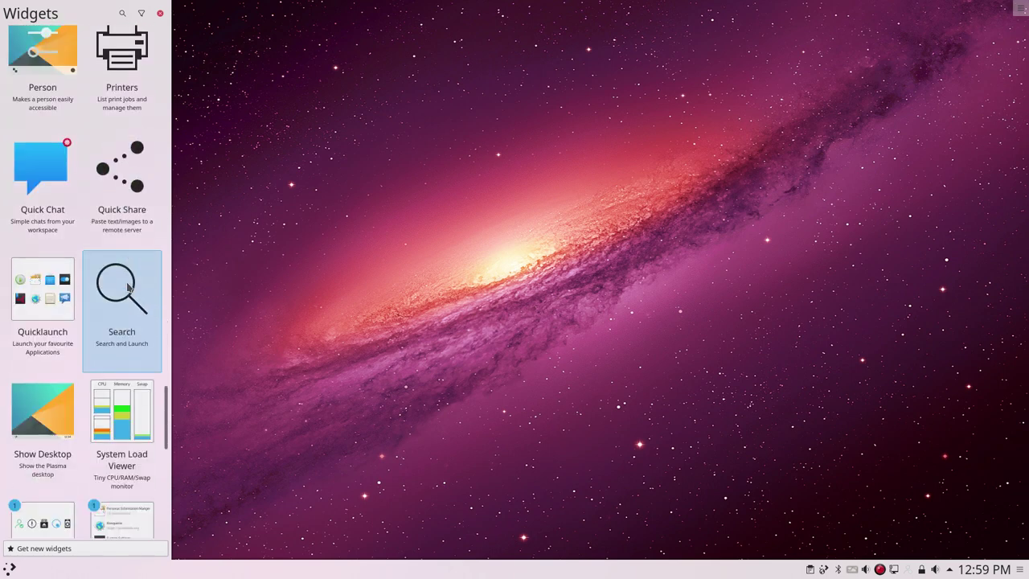
{"action": "scroll", "coordinate": [127, 287], "scroll_direction": "down", "scroll_amount": 2}
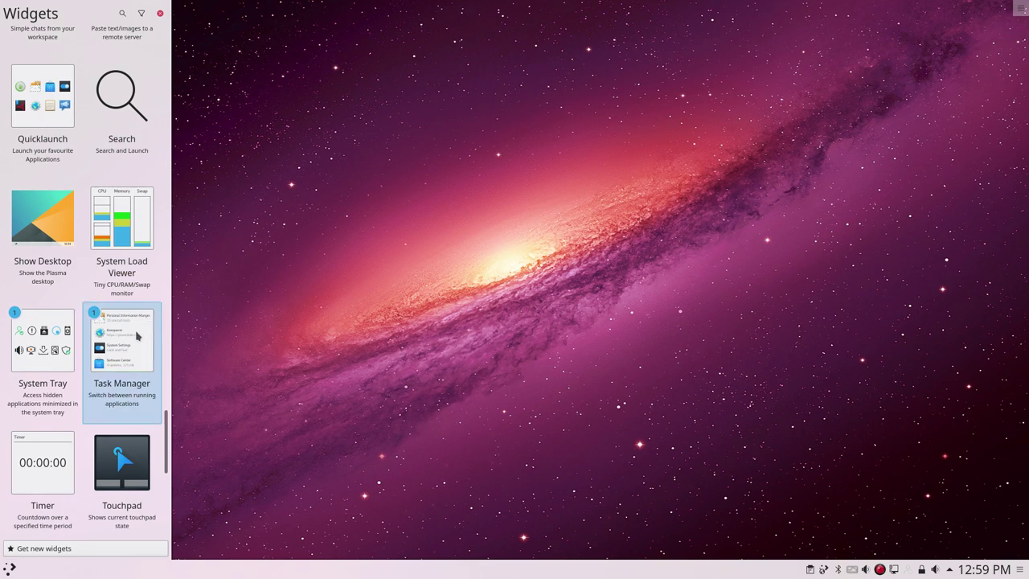
{"action": "left_click_drag", "start_coordinate": [143, 354], "coordinate": [120, 362]}
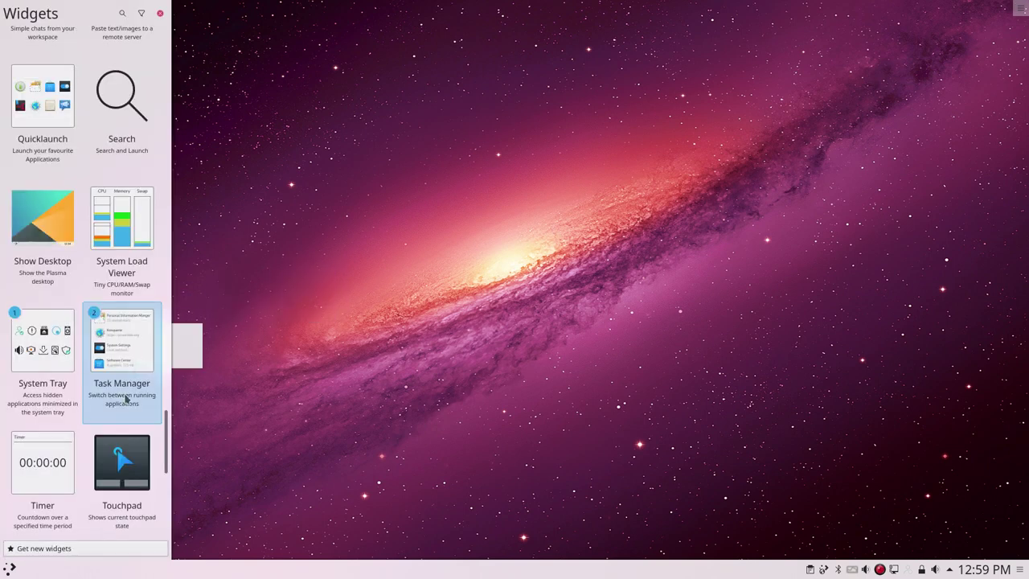
Scroll further through the widgets list, then close the Widgets panel
{"action": "scroll", "coordinate": [117, 374], "scroll_direction": "down", "scroll_amount": 8}
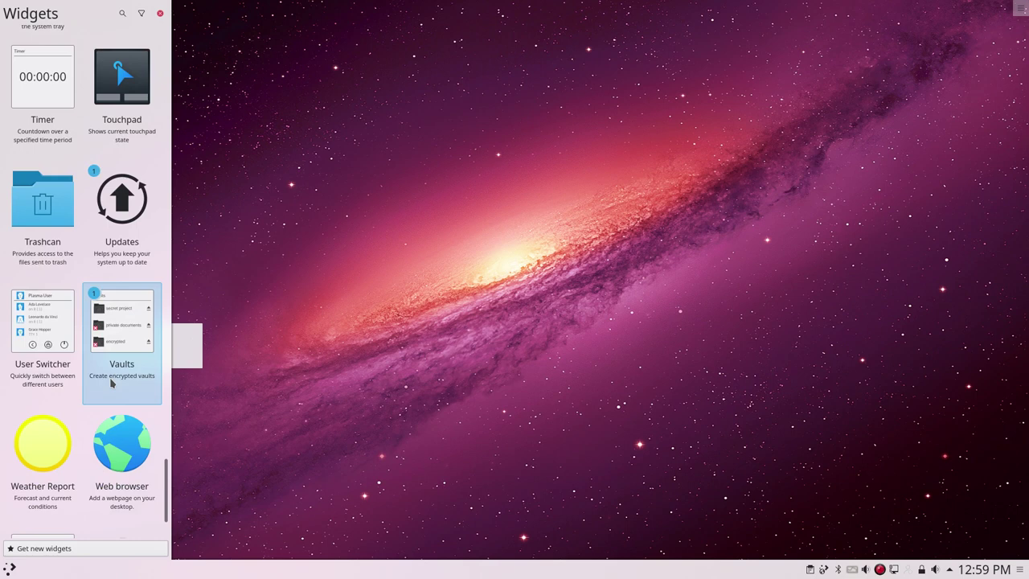
{"action": "scroll", "coordinate": [111, 381], "scroll_direction": "down", "scroll_amount": 2}
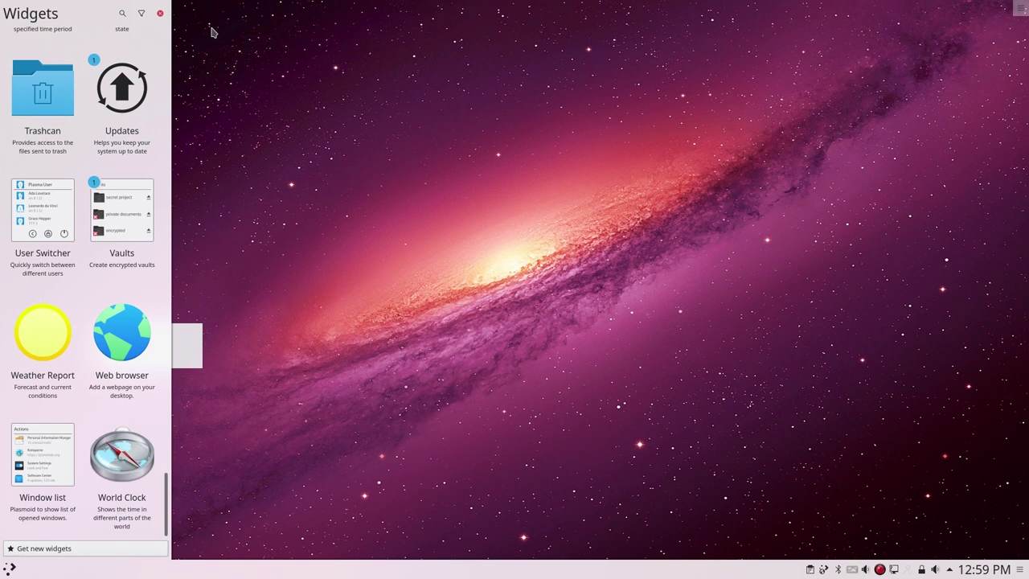
{"action": "left_click", "coordinate": [163, 14]}
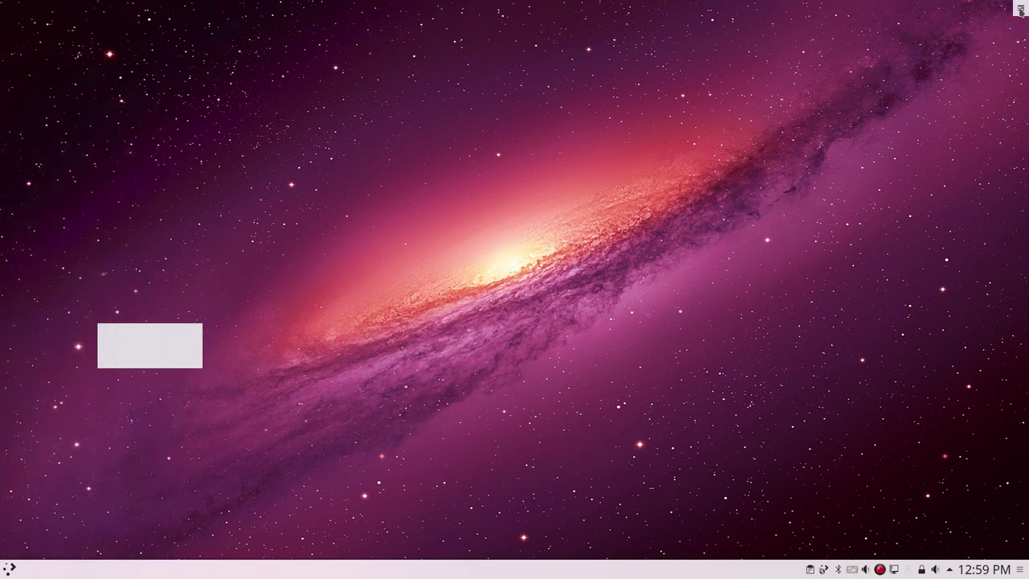
Remove the Task Manager widget from the desktop and dismiss the removal notification
{"action": "left_click", "coordinate": [1021, 8]}
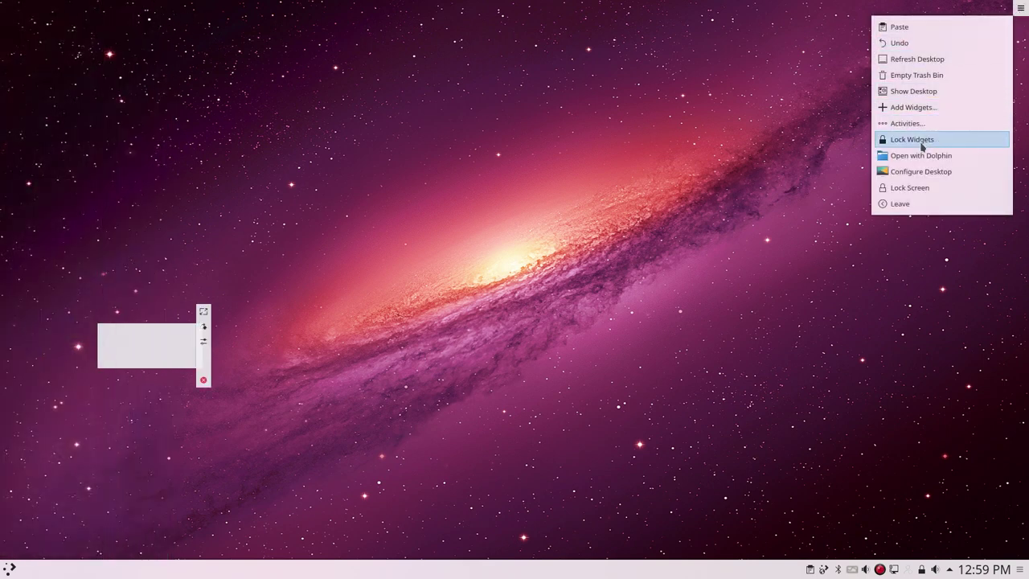
{"action": "left_click", "coordinate": [204, 381]}
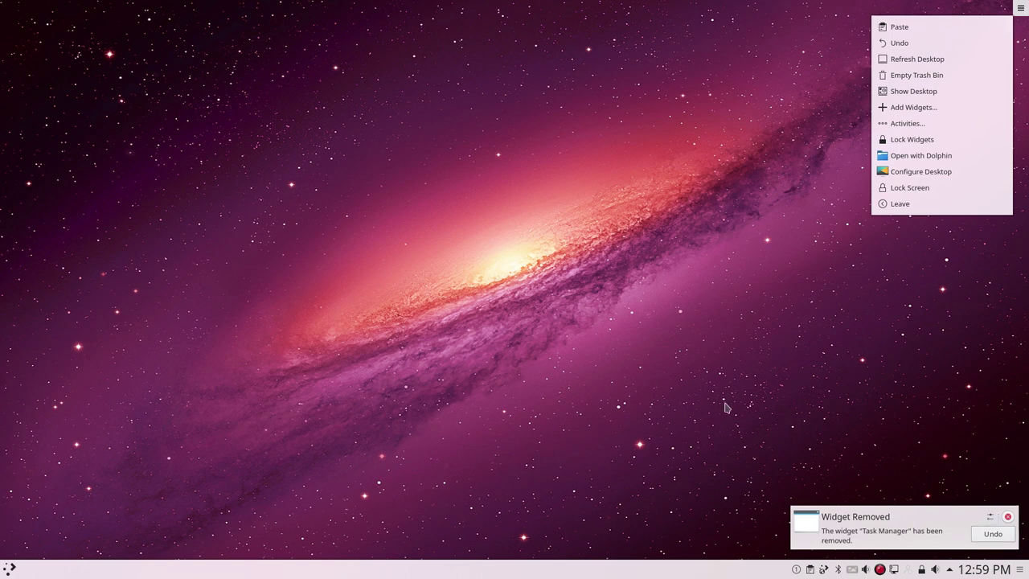
{"action": "left_click", "coordinate": [1007, 516]}
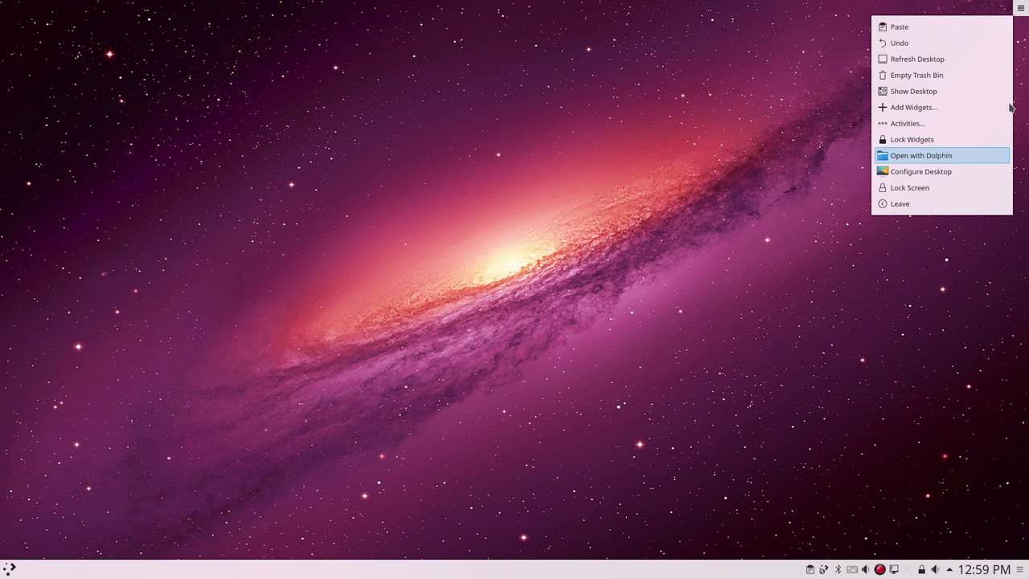
{"action": "left_click", "coordinate": [1020, 8]}
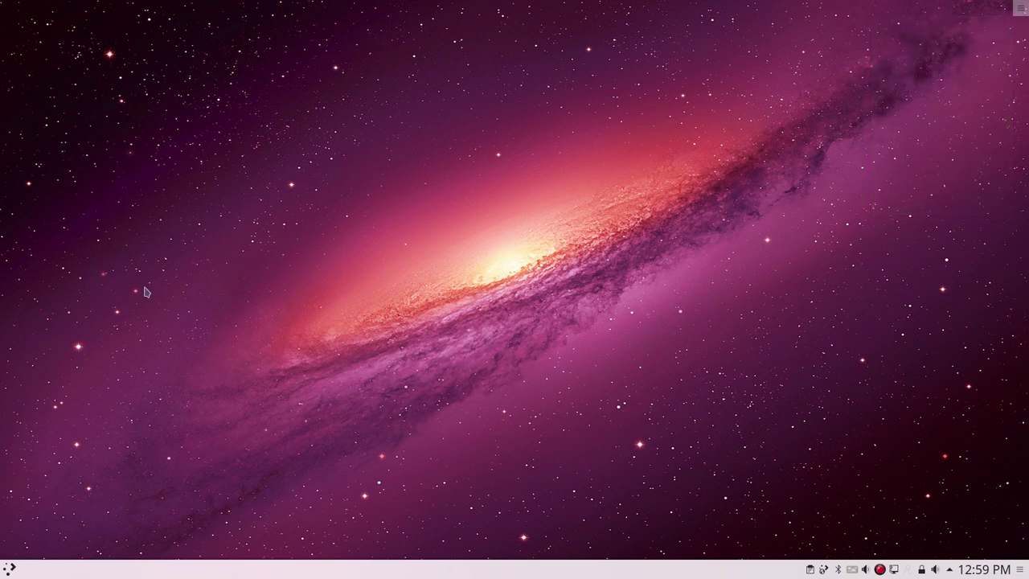
Launch System Settings from the launcher and open the Workspace Theme's Look And Feel page
{"action": "left_click", "coordinate": [9, 566]}
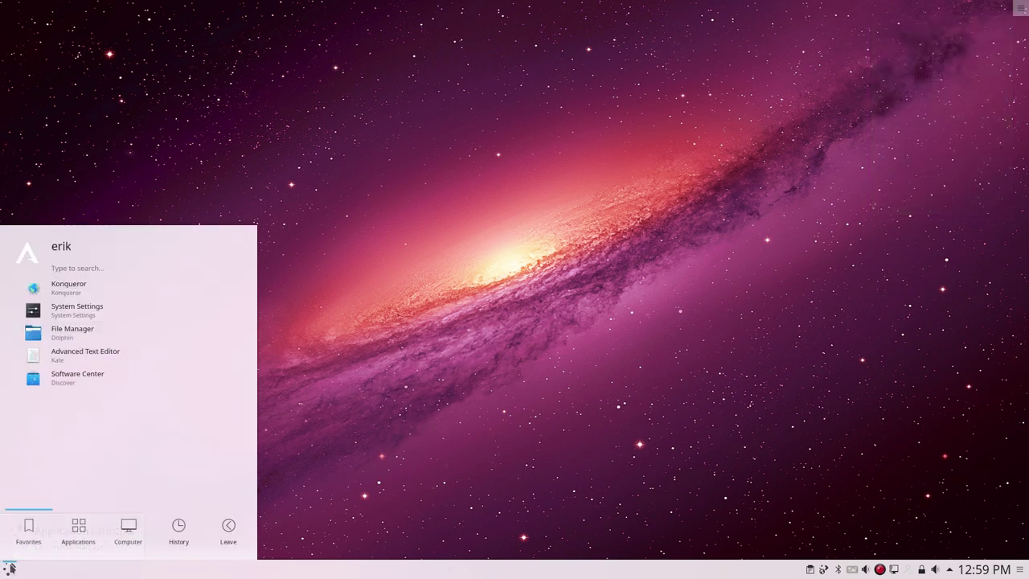
{"action": "left_click", "coordinate": [73, 310]}
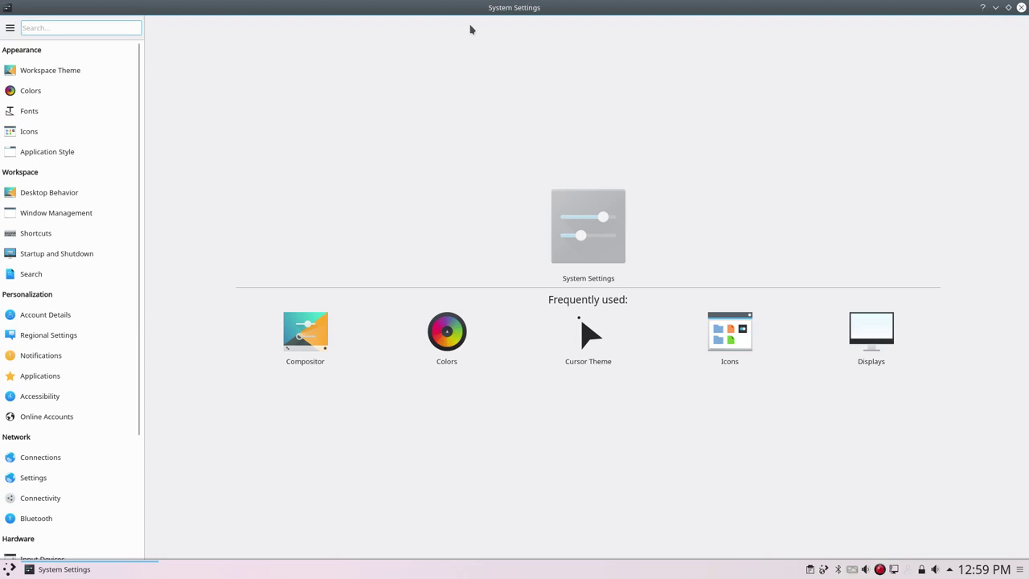
{"action": "left_click", "coordinate": [69, 73]}
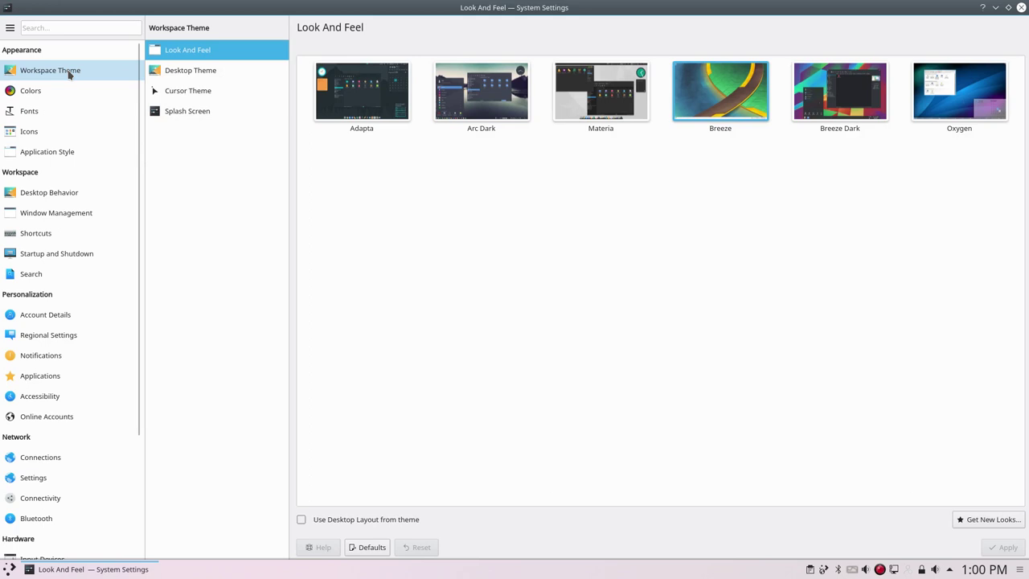
Browse the Colours, Fonts and Icons pages, then return to Look And Feel
{"action": "left_click", "coordinate": [38, 94]}
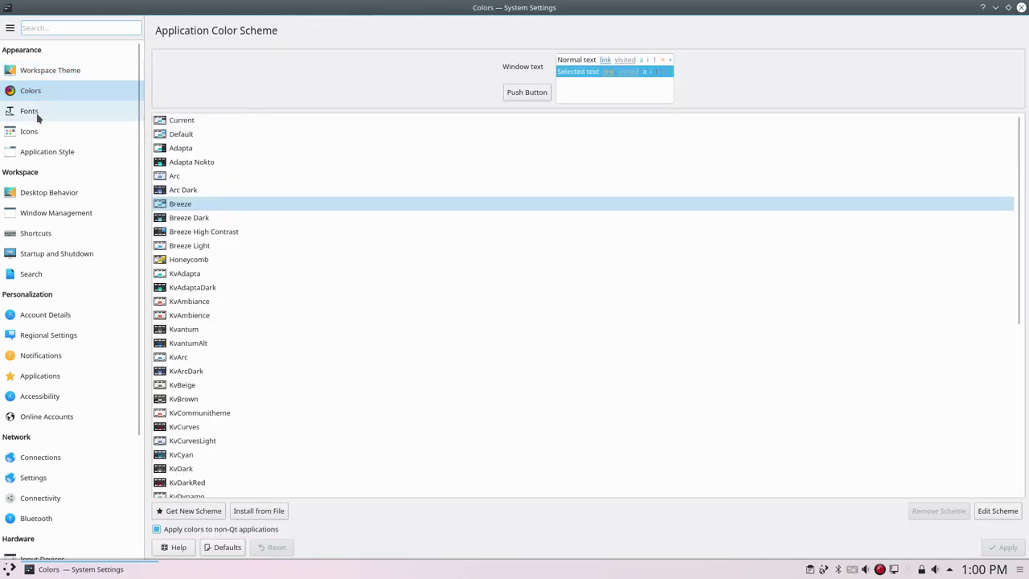
{"action": "left_click", "coordinate": [37, 117]}
{"action": "left_click", "coordinate": [40, 131]}
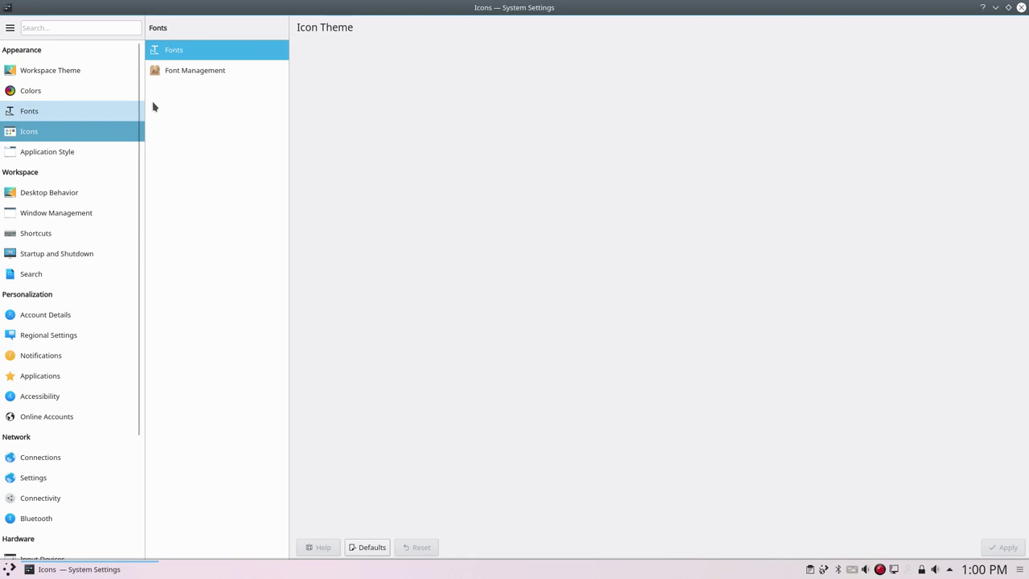
{"action": "left_click", "coordinate": [53, 72]}
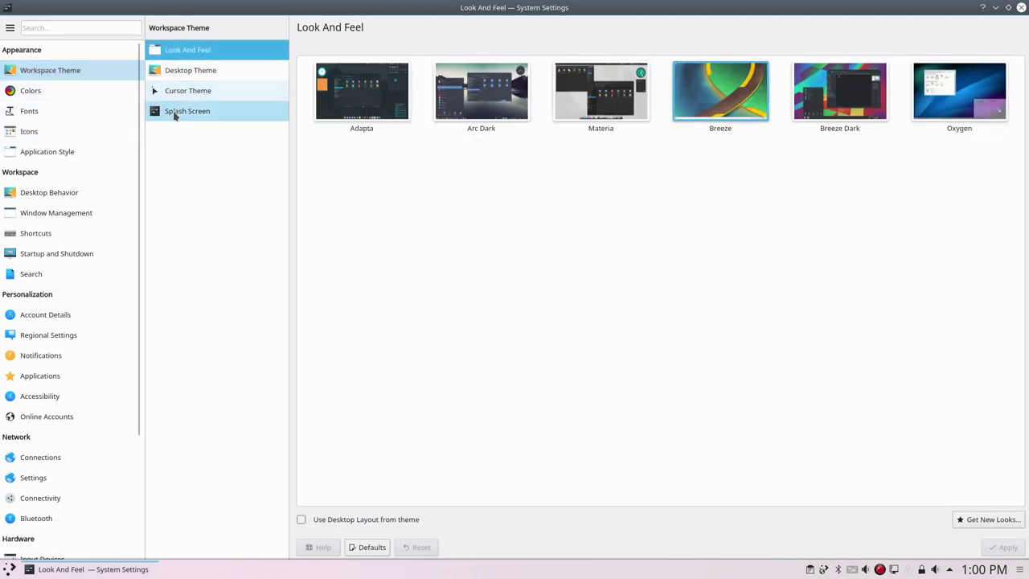
Browse window management, desktop behavior, shortcuts, startup and shutdown, and file search settings
{"action": "left_click", "coordinate": [51, 213]}
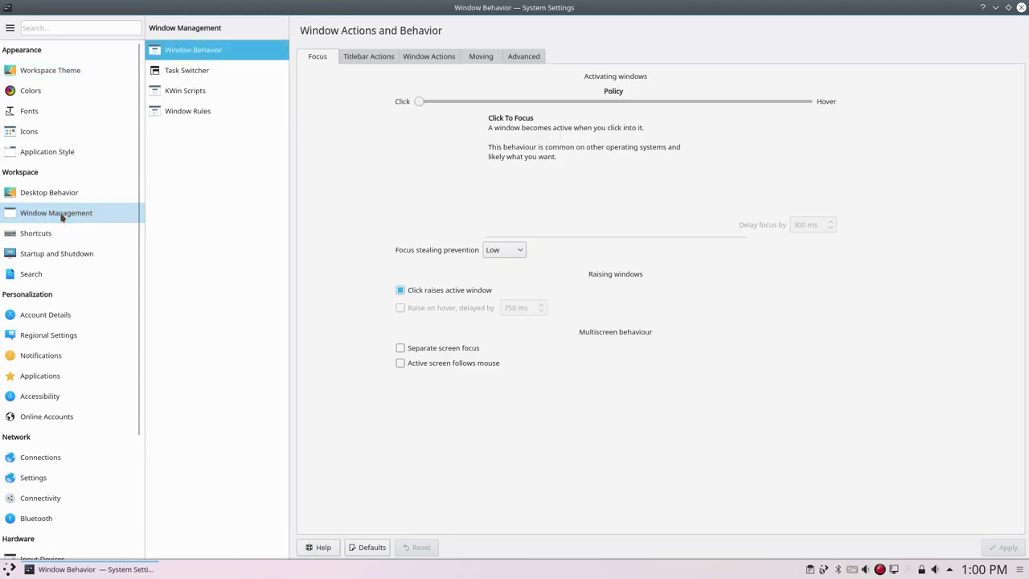
{"action": "left_click", "coordinate": [58, 196]}
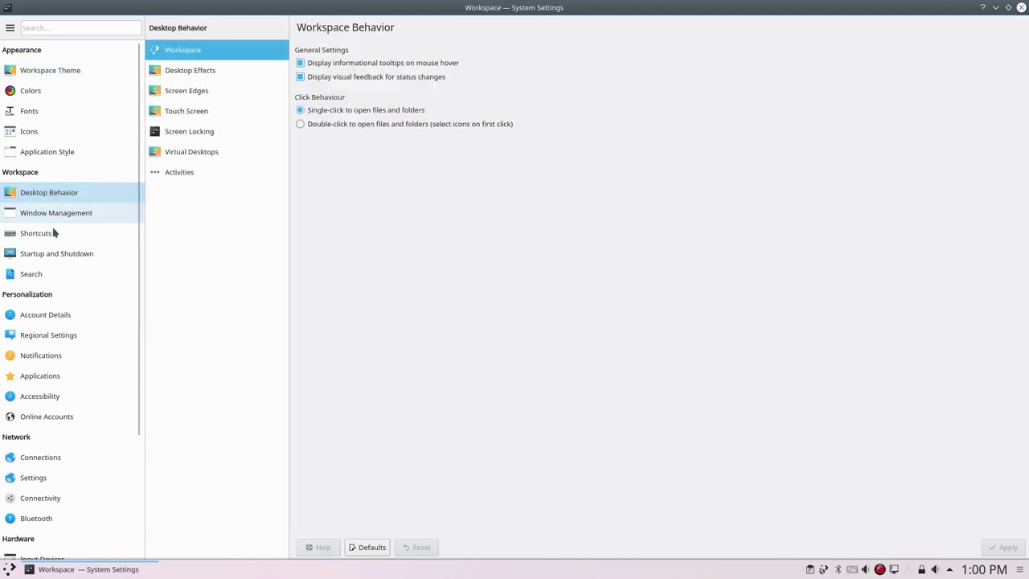
{"action": "left_click", "coordinate": [56, 216]}
{"action": "left_click", "coordinate": [50, 234]}
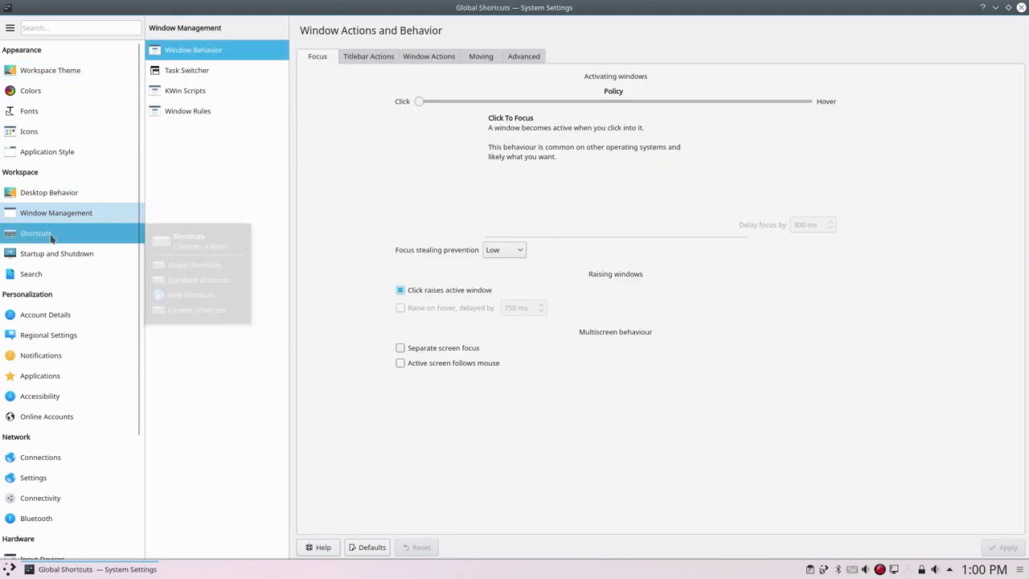
{"action": "left_click", "coordinate": [53, 255]}
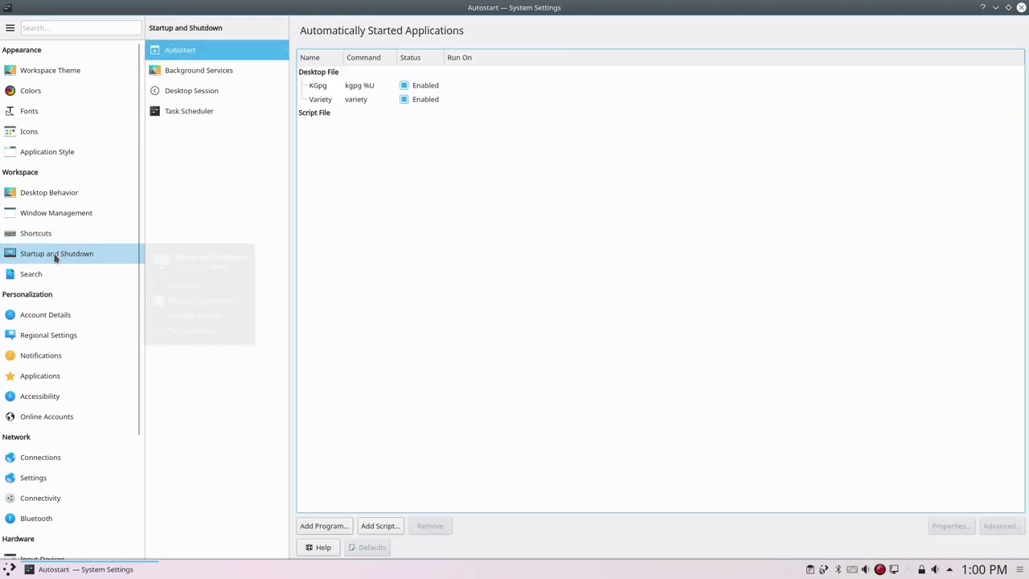
{"action": "left_click", "coordinate": [56, 276]}
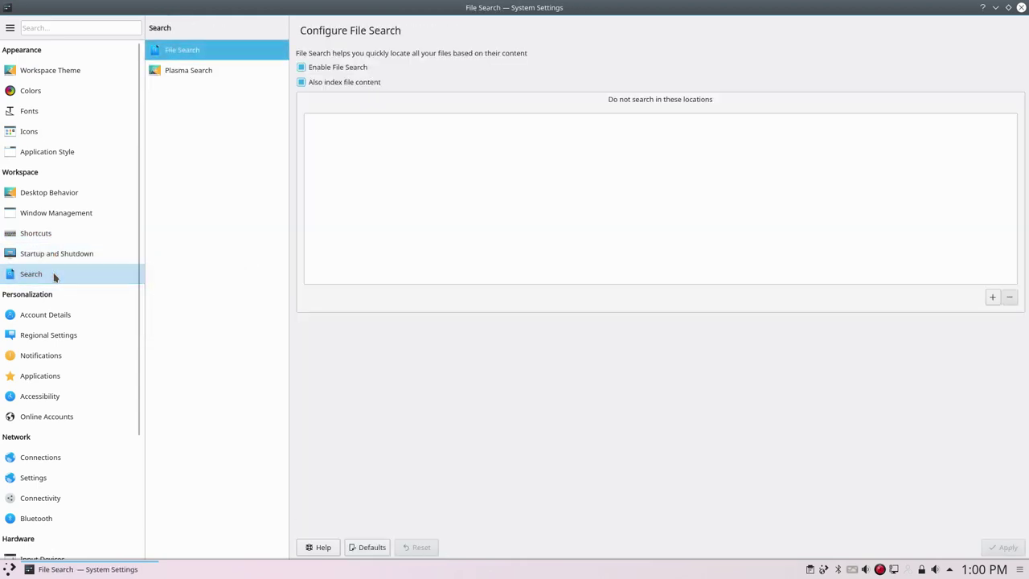
Browse account details, regional, notifications, default applications, accessibility and online accounts settings
{"action": "left_click", "coordinate": [58, 311]}
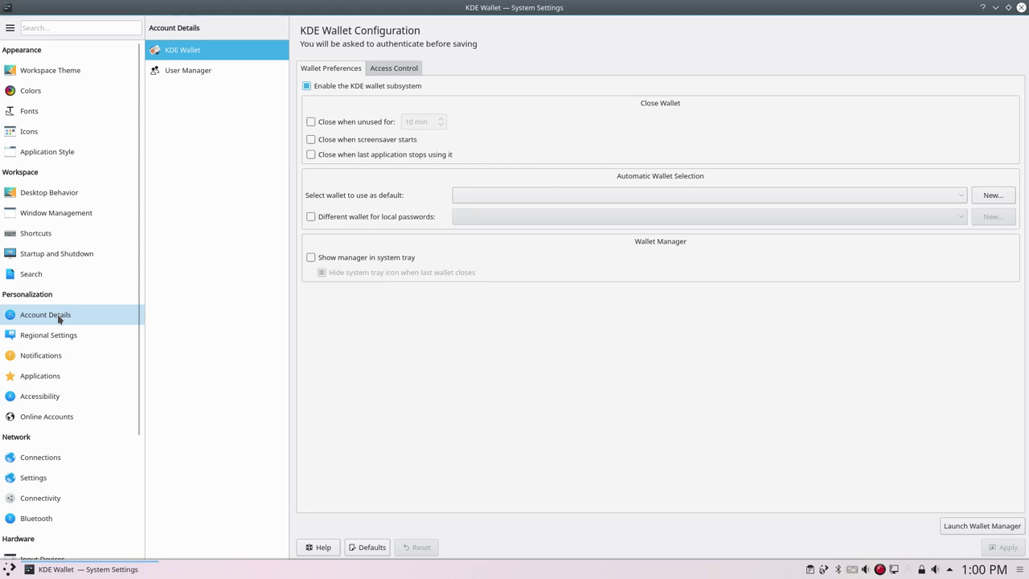
{"action": "left_click", "coordinate": [57, 338]}
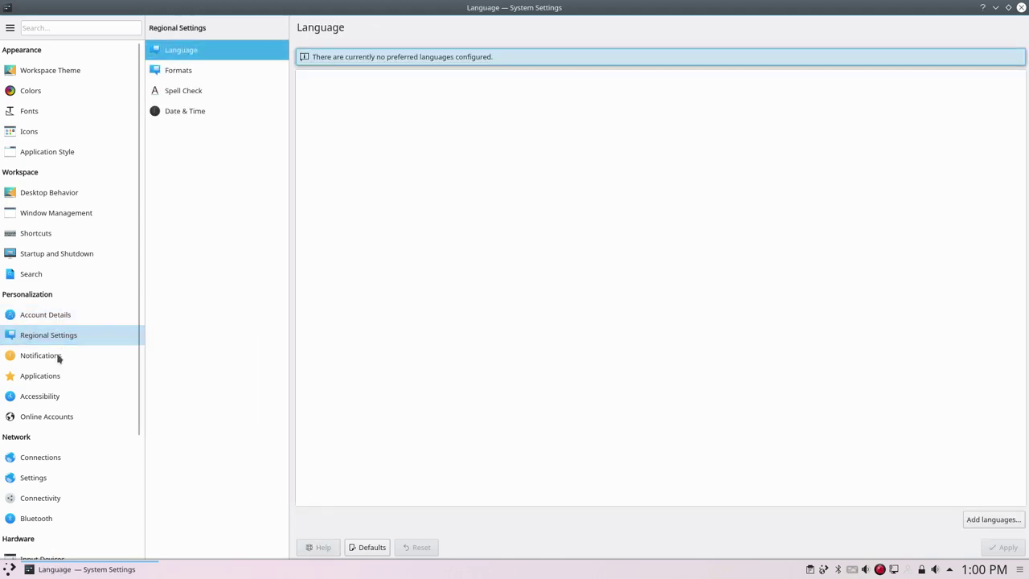
{"action": "left_click", "coordinate": [58, 357]}
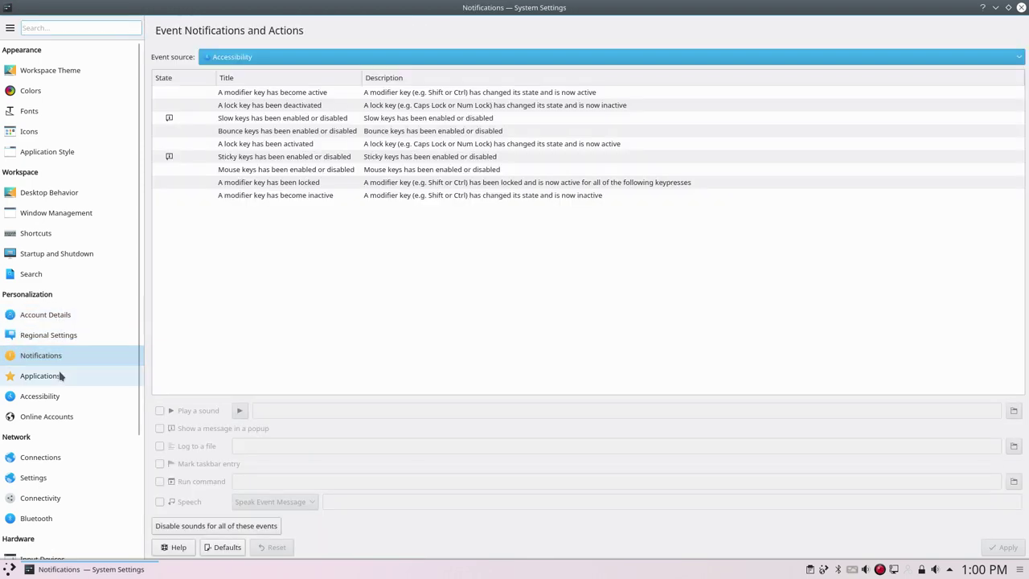
{"action": "left_click", "coordinate": [59, 375]}
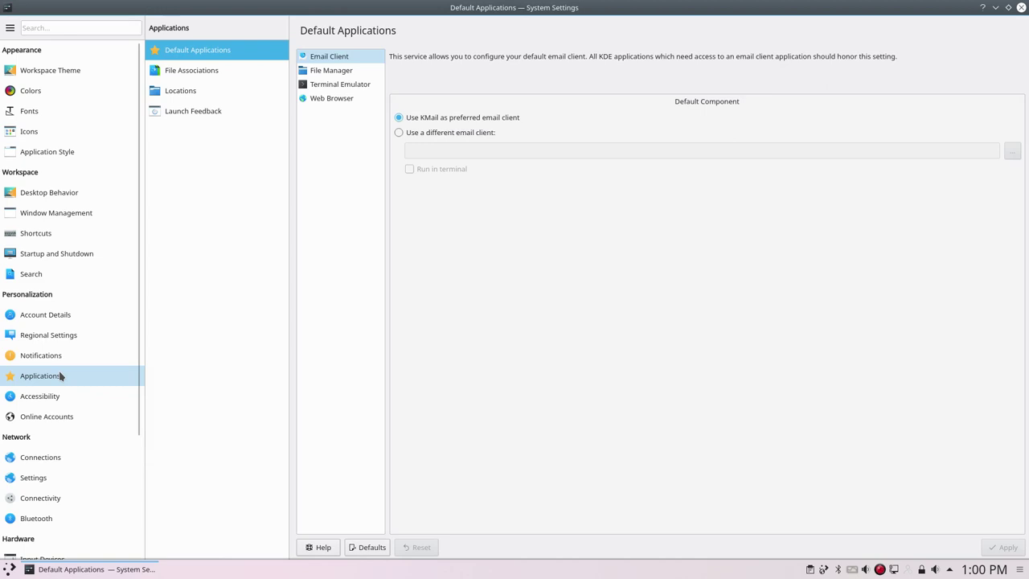
{"action": "left_click", "coordinate": [58, 396]}
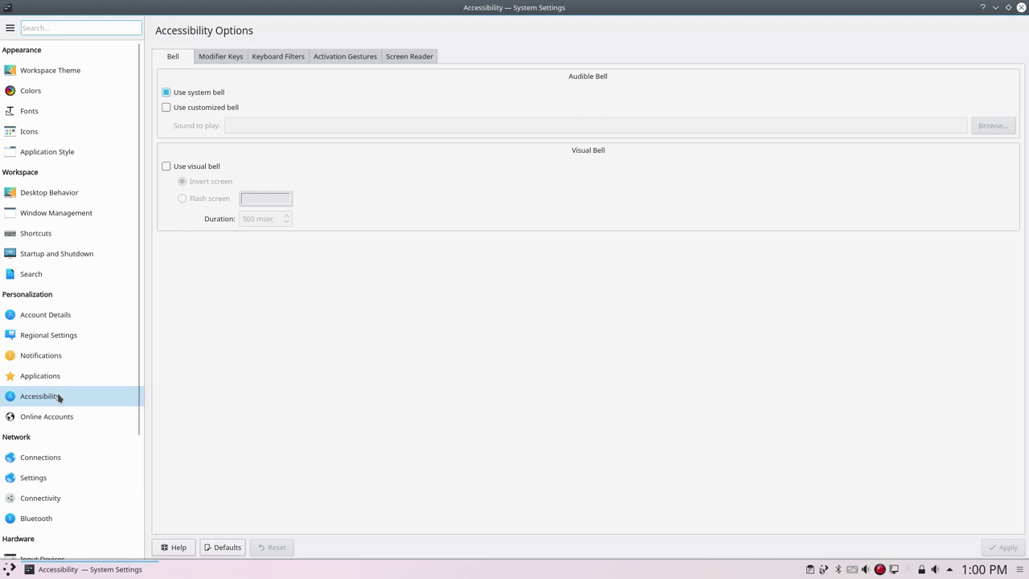
{"action": "left_click", "coordinate": [50, 418]}
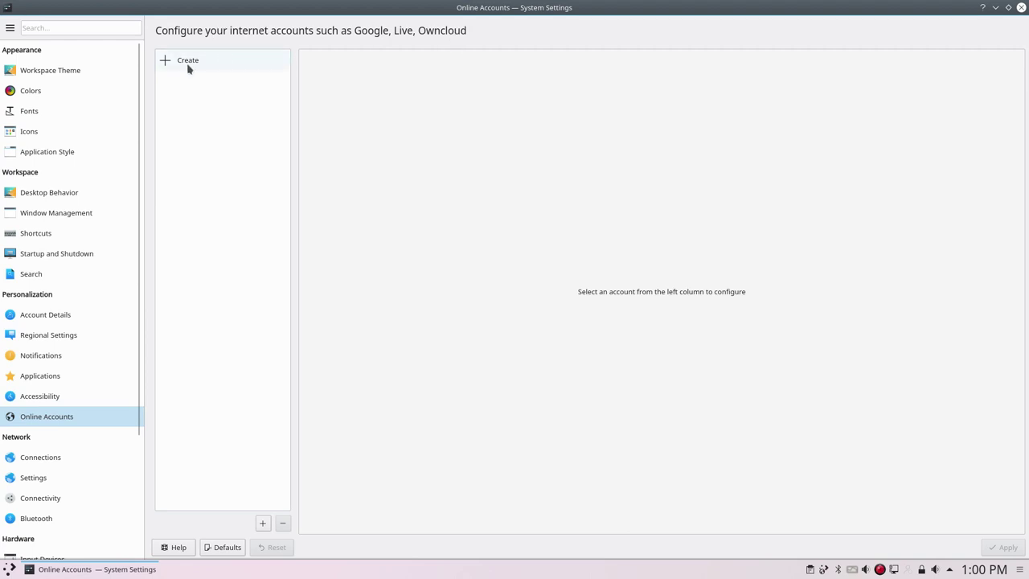
Browse network connections, proxy and Windows Shares, then open the Bluetooth Devices page
{"action": "left_click", "coordinate": [37, 457]}
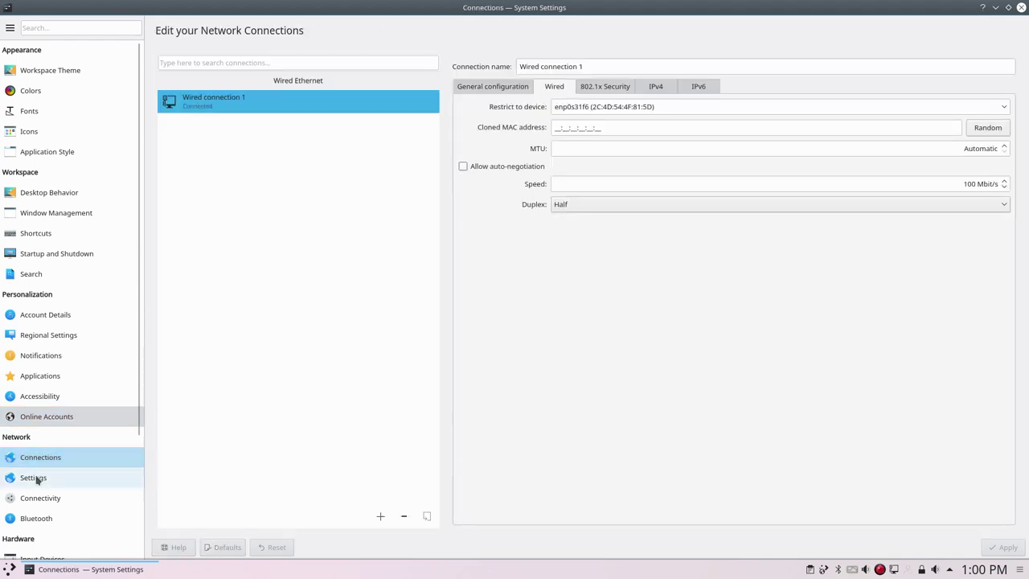
{"action": "left_click", "coordinate": [37, 480]}
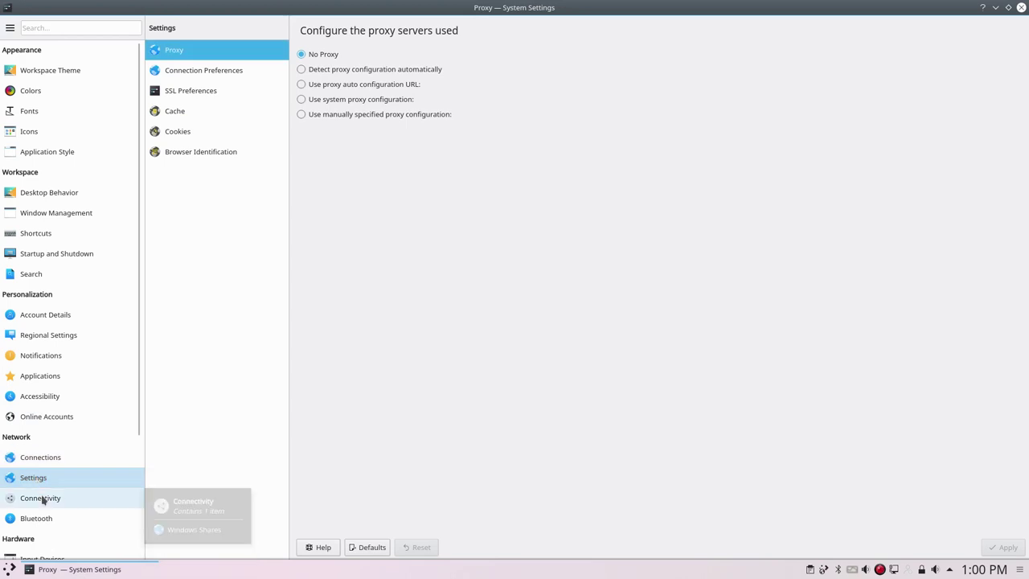
{"action": "left_click", "coordinate": [41, 496]}
{"action": "scroll", "coordinate": [42, 492], "scroll_direction": "down", "scroll_amount": 1}
{"action": "scroll", "coordinate": [41, 491], "scroll_direction": "down", "scroll_amount": 6}
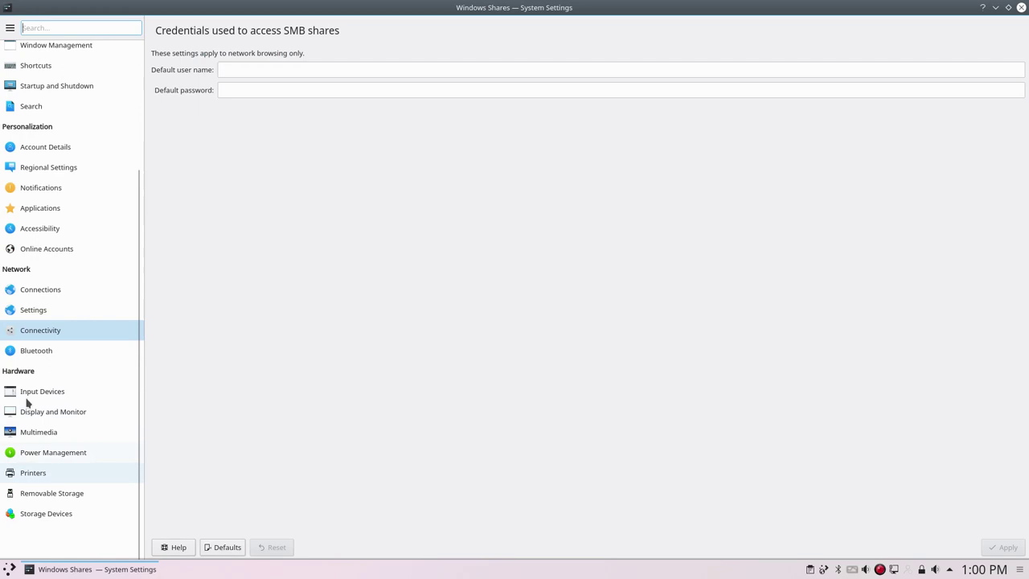
{"action": "left_click", "coordinate": [37, 366]}
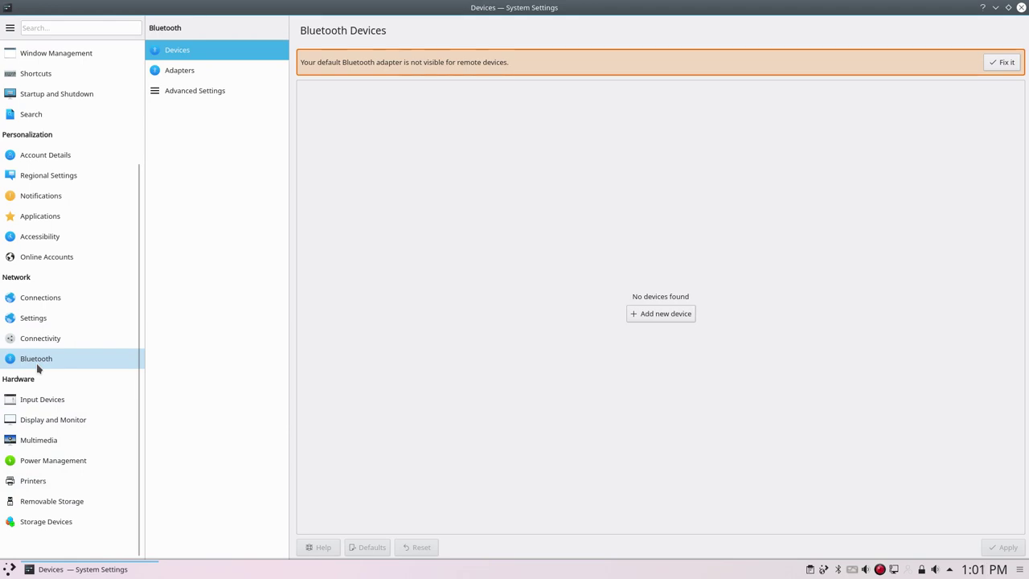
{"action": "scroll", "coordinate": [36, 362], "scroll_direction": "up", "scroll_amount": 3}
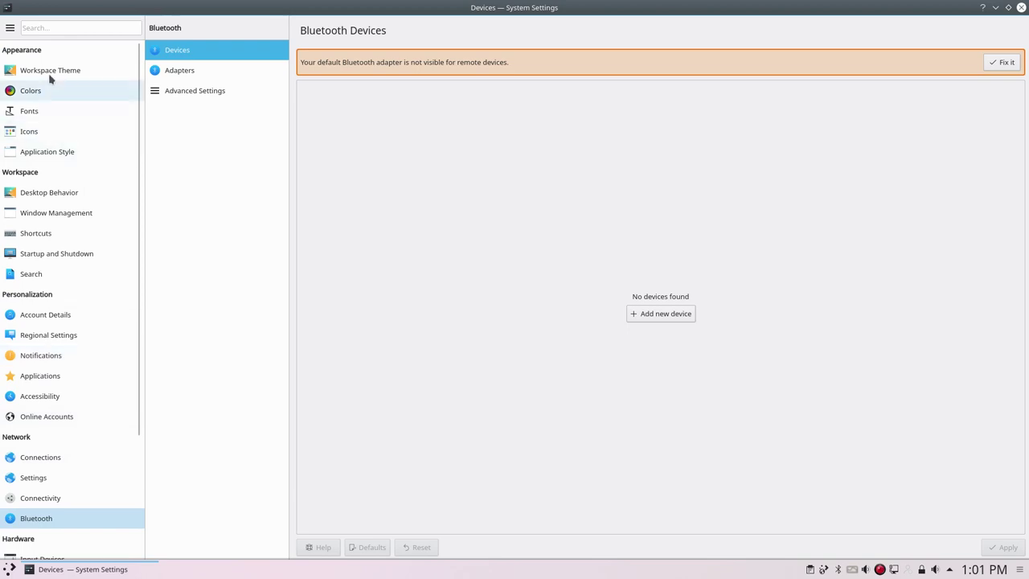
Apply the Breeze Dark look-and-feel from the Workspace Theme page
{"action": "left_click", "coordinate": [50, 73]}
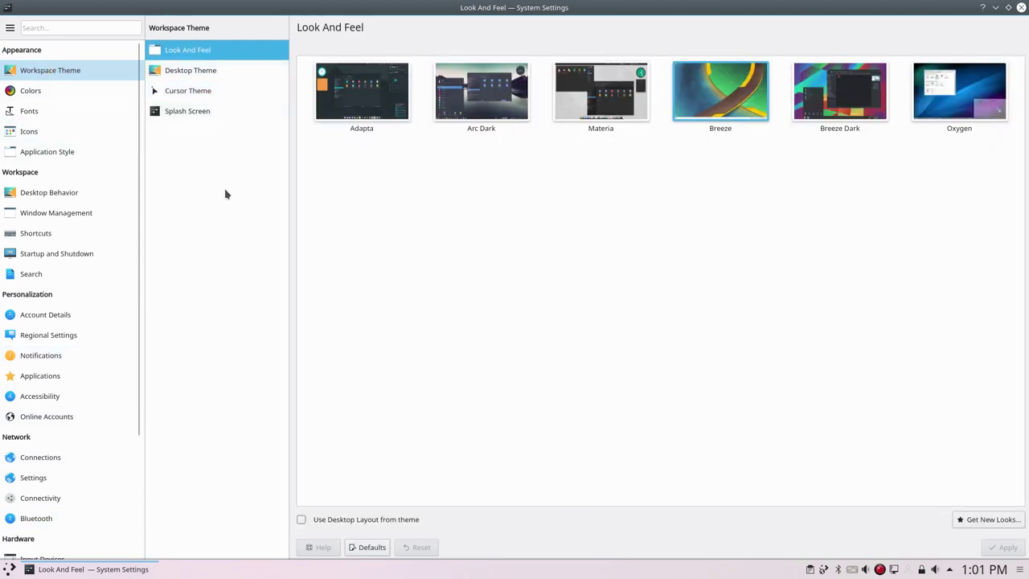
{"action": "left_click", "coordinate": [834, 97]}
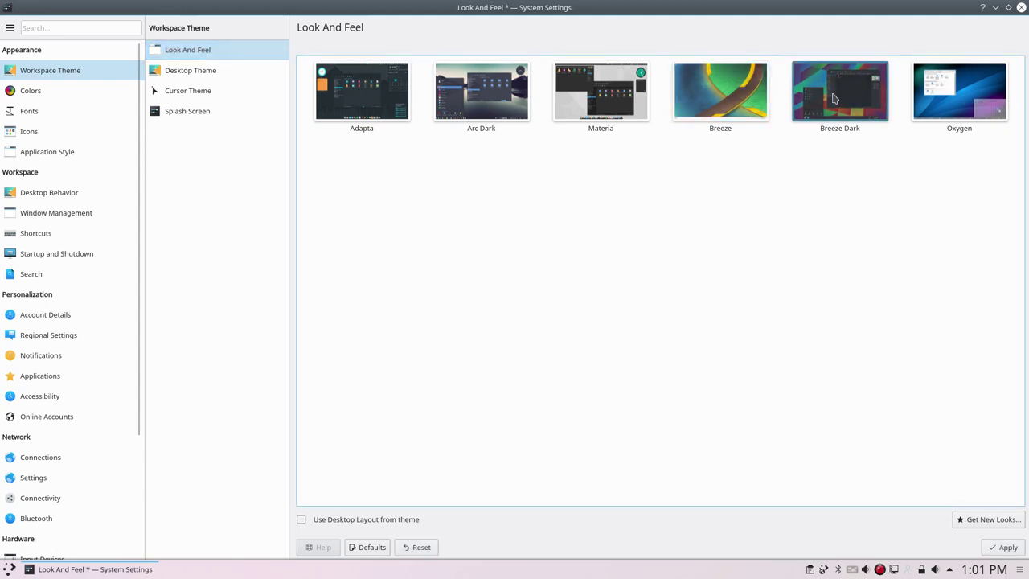
{"action": "left_click", "coordinate": [1001, 547]}
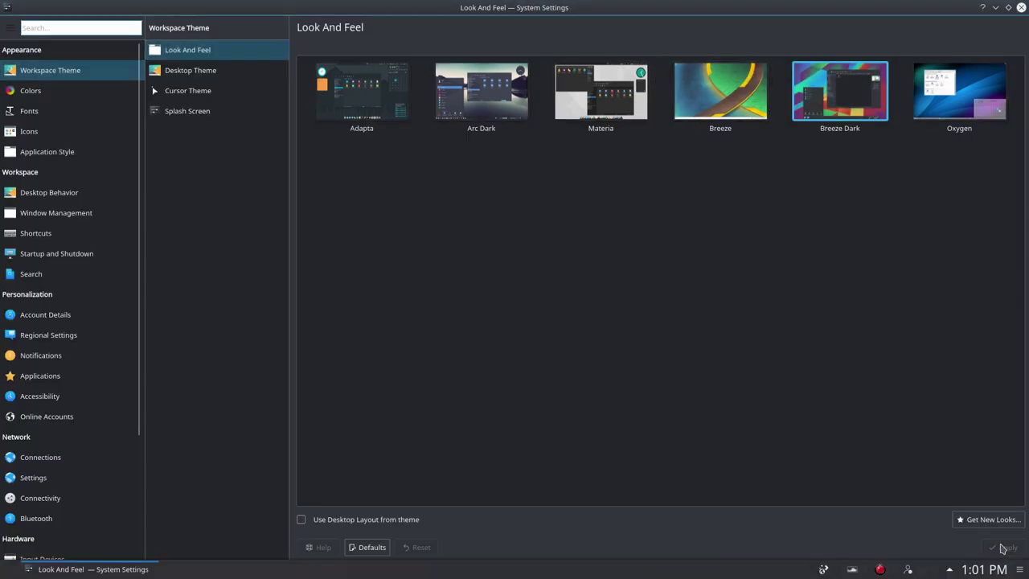
Check the dark styling in the application launcher, then close it
{"action": "left_click", "coordinate": [11, 569]}
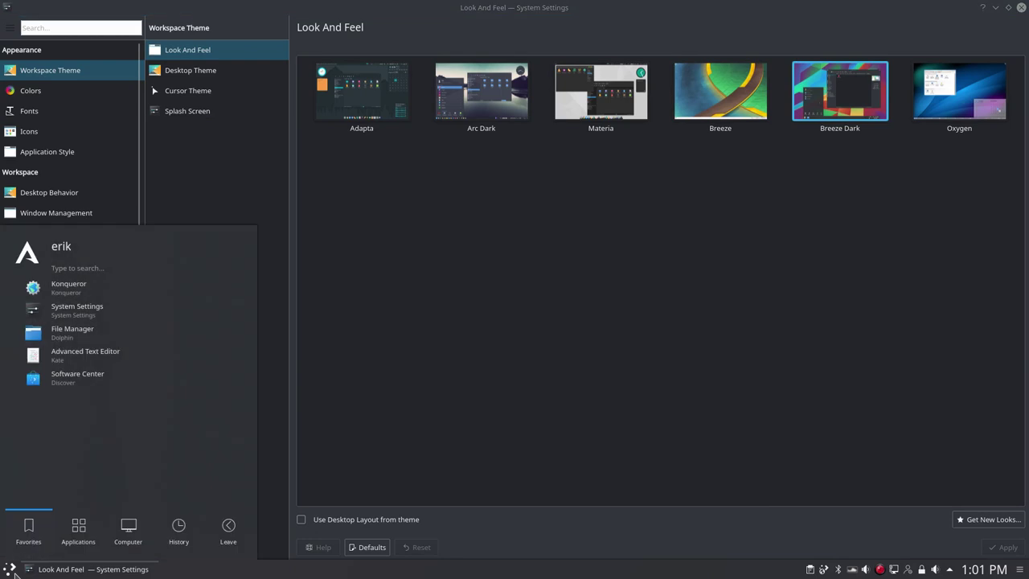
{"action": "mouse_move", "coordinate": [184, 537]}
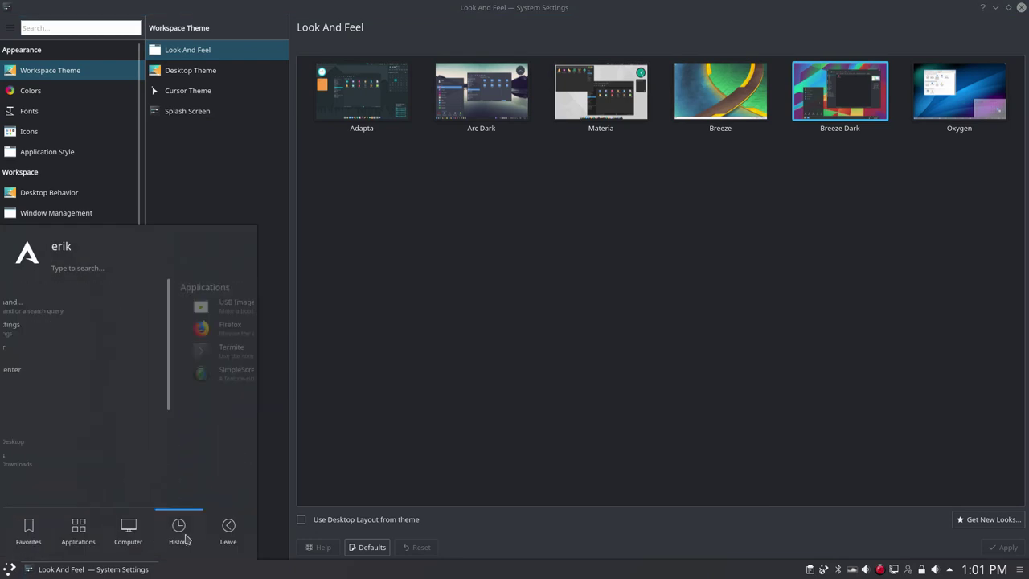
{"action": "mouse_move", "coordinate": [221, 536]}
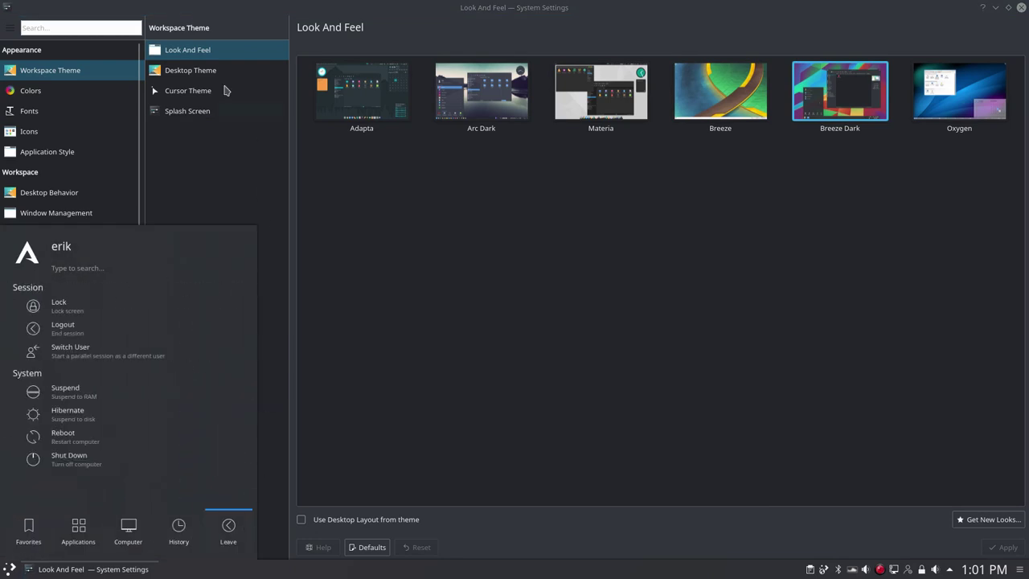
{"action": "left_click", "coordinate": [541, 228]}
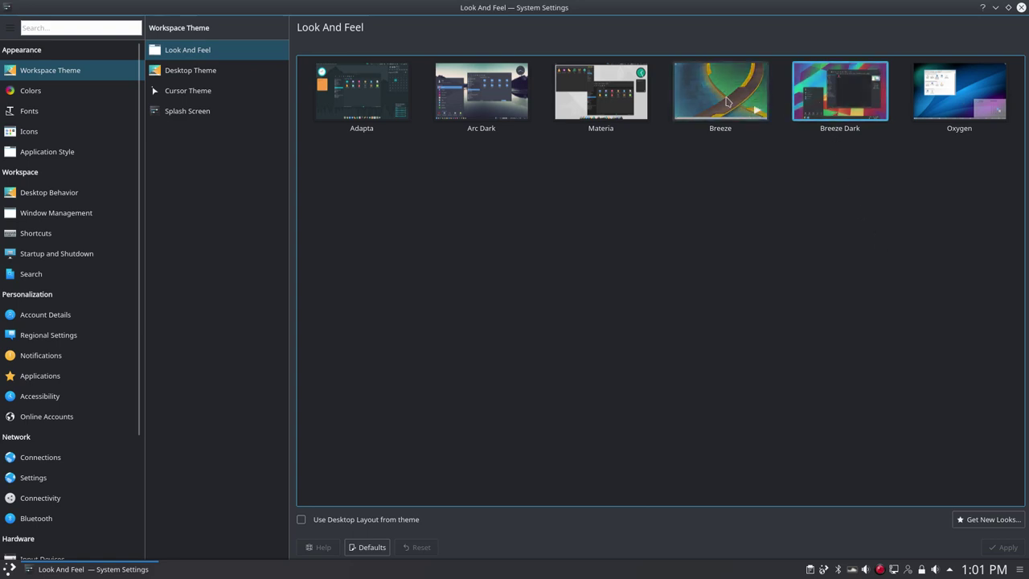
Apply Arc Dark, then Adapta, trying Defaults and Reset afterwards
{"action": "left_click", "coordinate": [480, 90]}
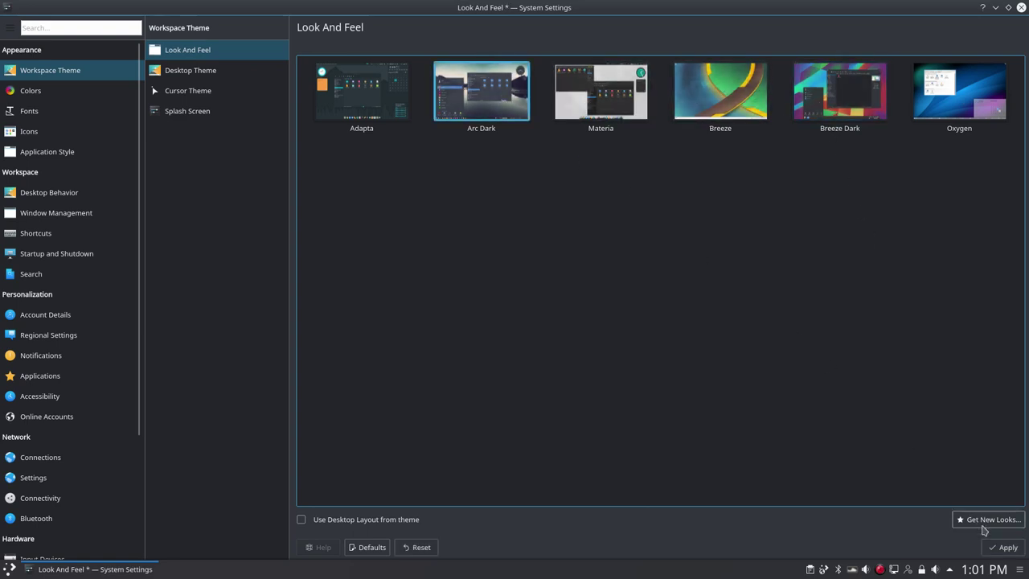
{"action": "left_click", "coordinate": [995, 548]}
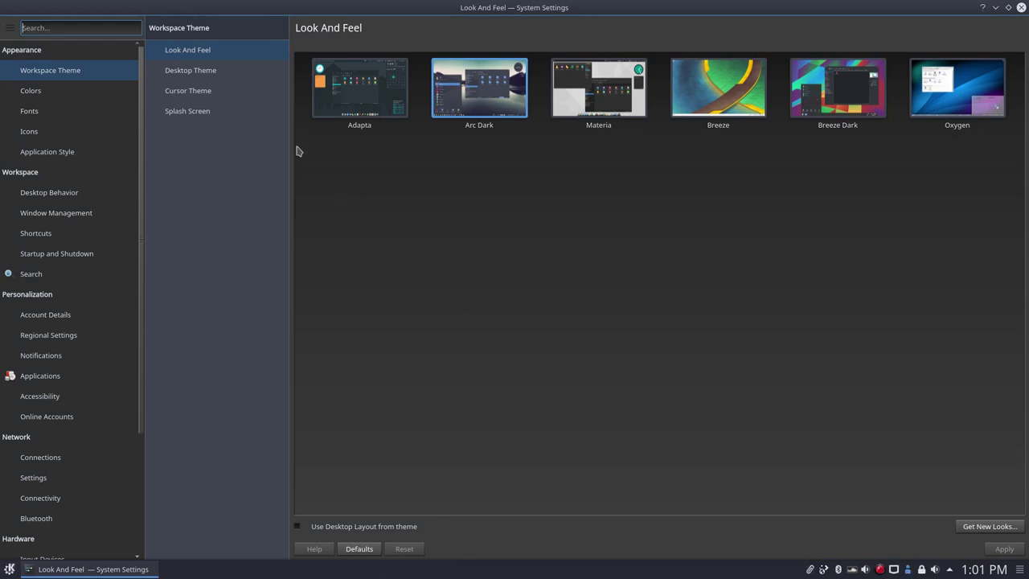
{"action": "left_click", "coordinate": [365, 84]}
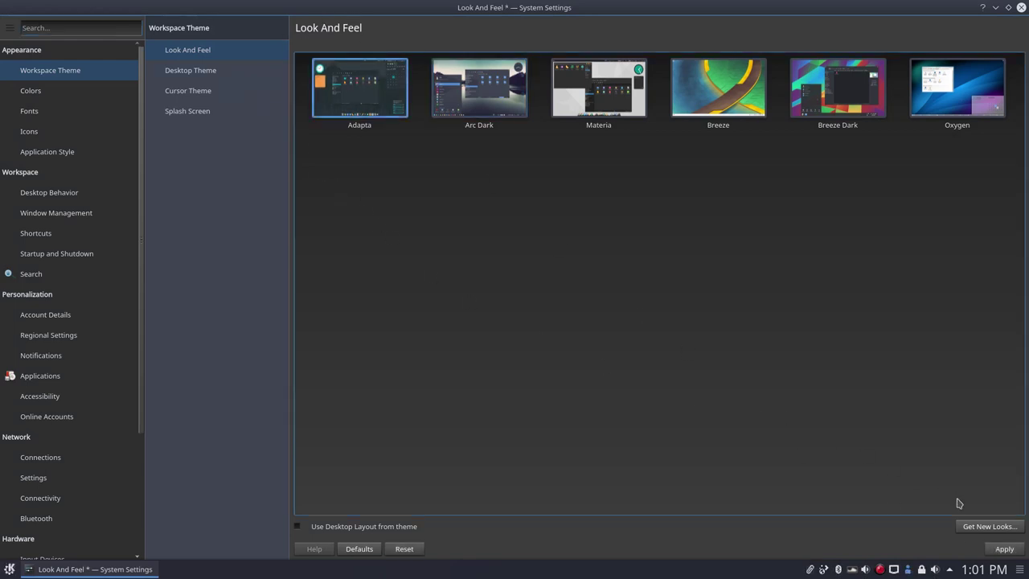
{"action": "left_click", "coordinate": [994, 551]}
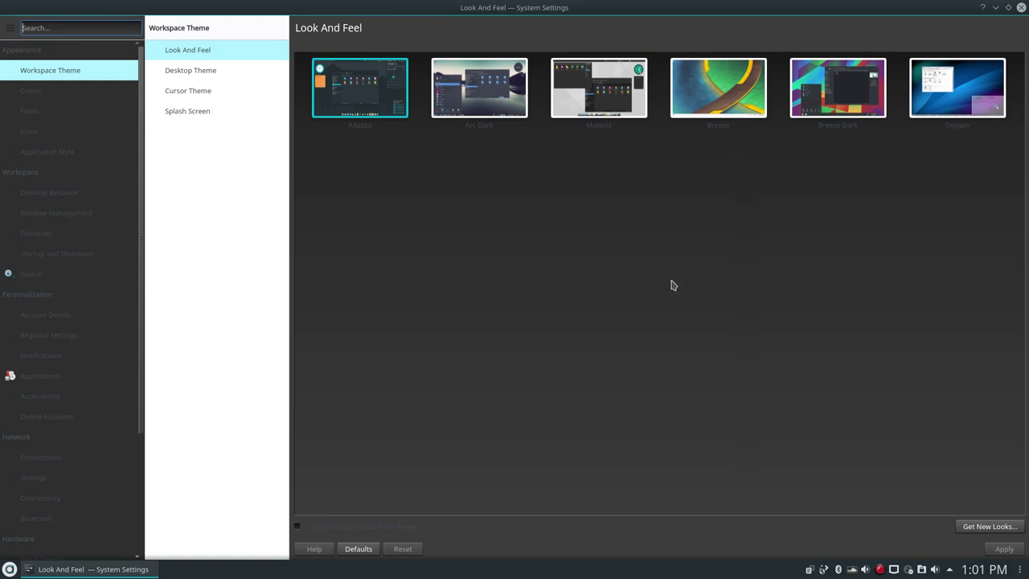
{"action": "left_click", "coordinate": [358, 549]}
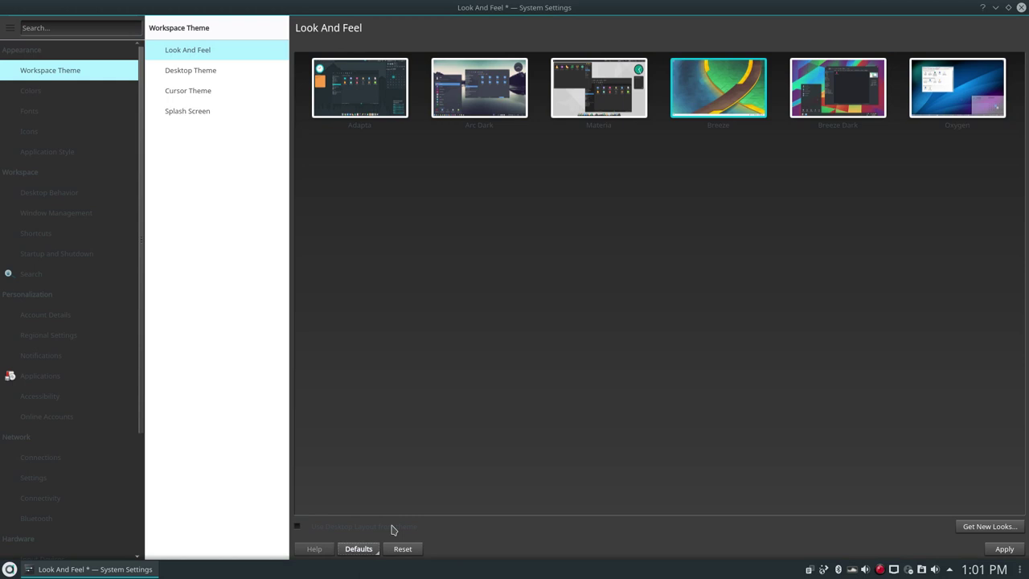
{"action": "left_click", "coordinate": [402, 550]}
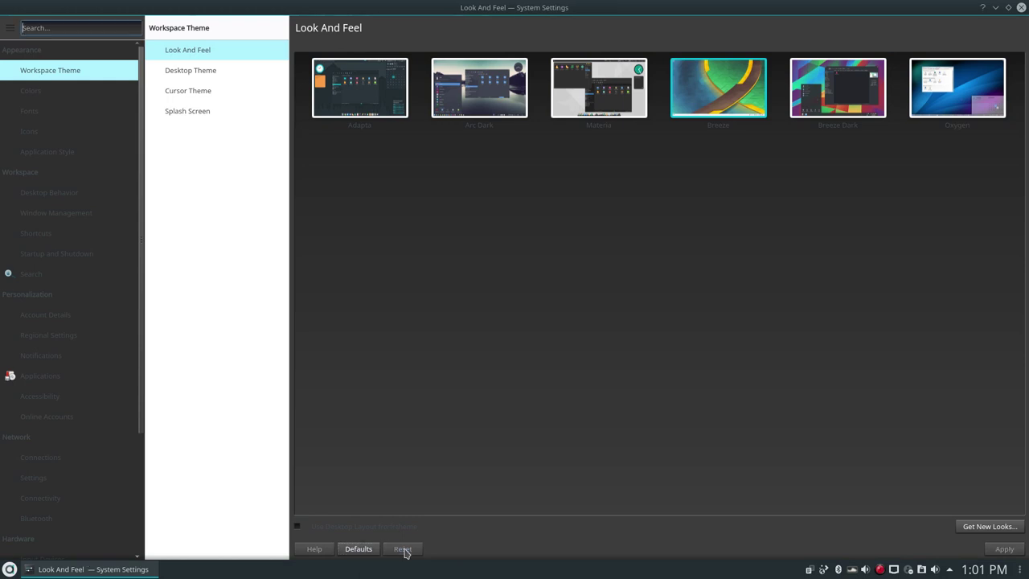
Apply Materia, then switch back and apply the Breeze look-and-feel
{"action": "left_click", "coordinate": [594, 114]}
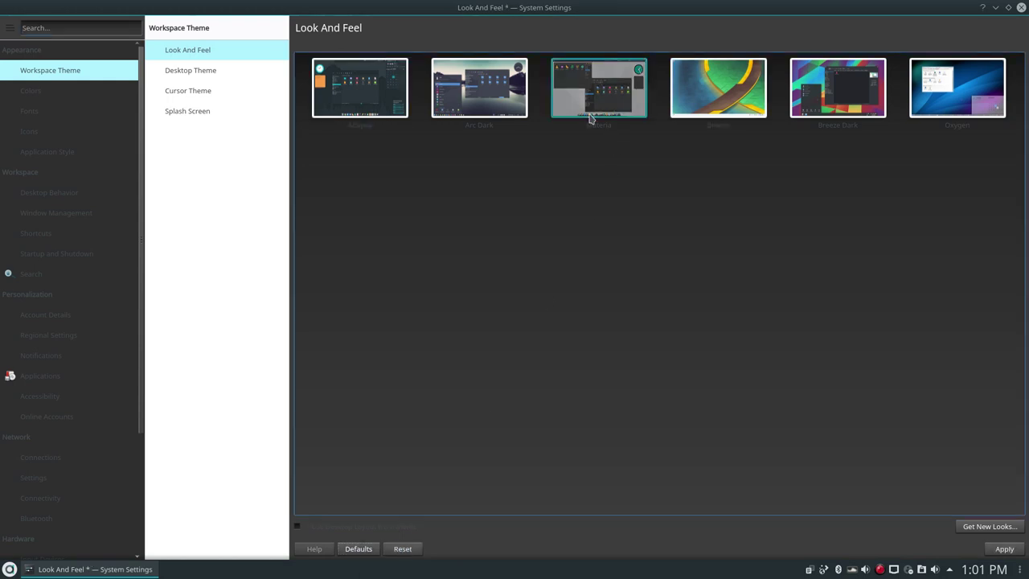
{"action": "left_click", "coordinate": [1004, 550]}
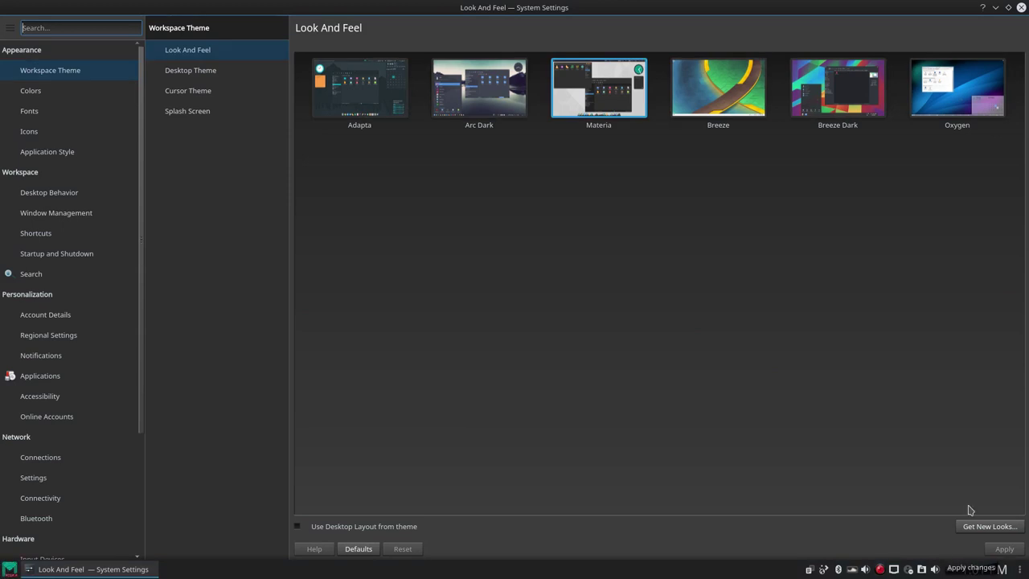
{"action": "left_click", "coordinate": [708, 97]}
{"action": "left_click", "coordinate": [1004, 548]}
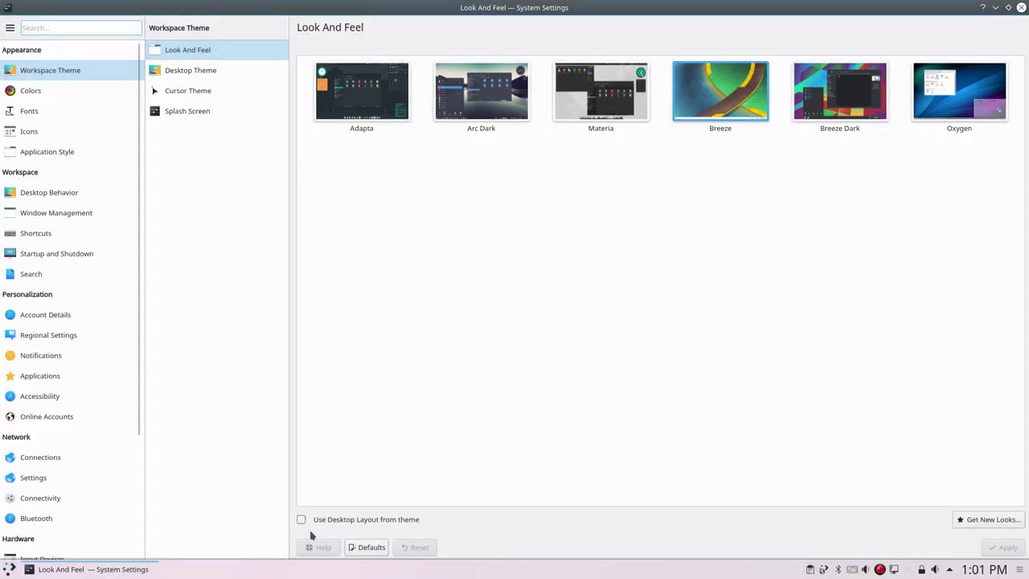
Toggle 'Use Desktop Layout from theme' and try Defaults/Reset, leaving it unchecked, then open Desktop Theme
{"action": "left_click", "coordinate": [331, 521]}
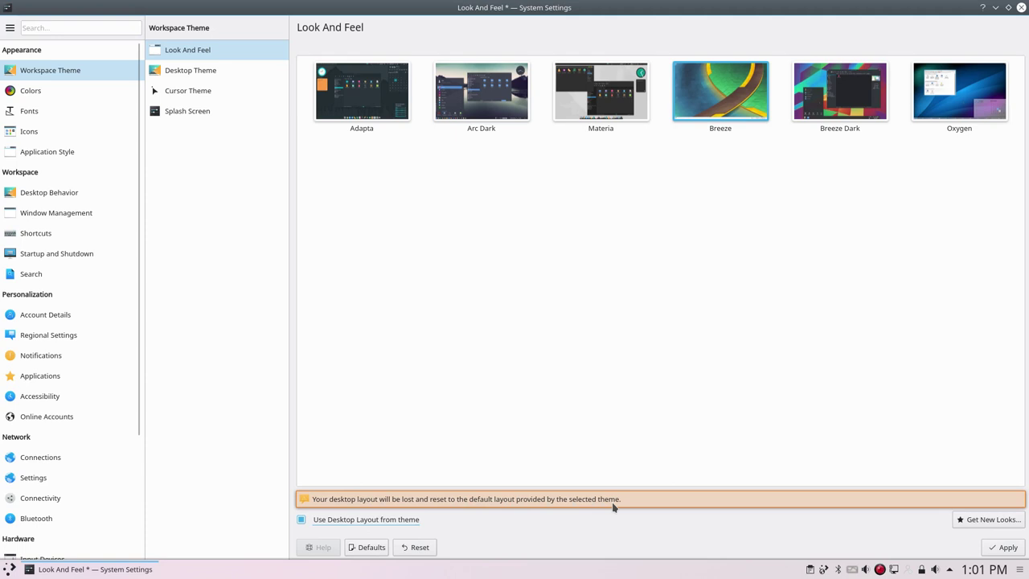
{"action": "left_click", "coordinate": [371, 550]}
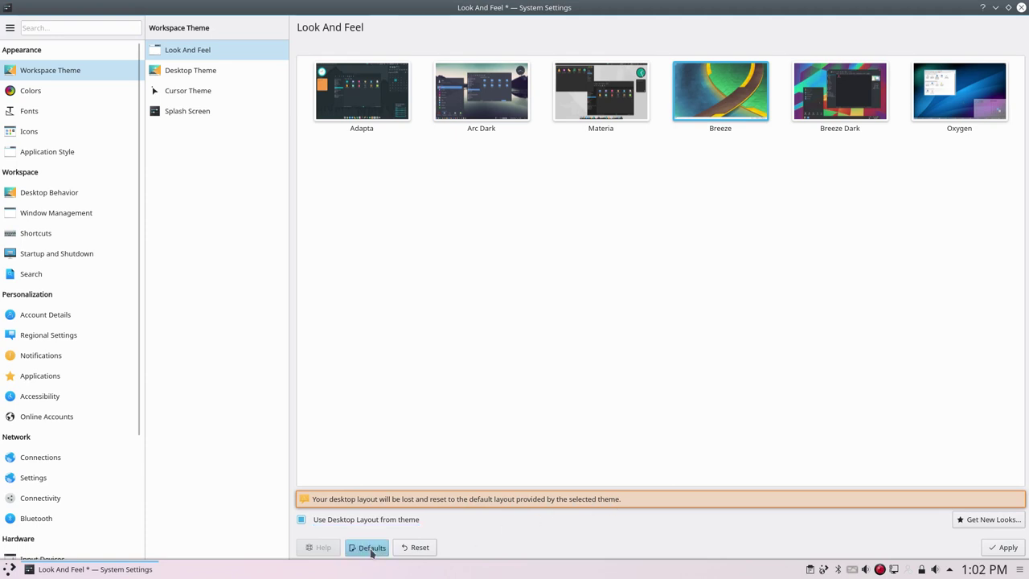
{"action": "left_click", "coordinate": [415, 550]}
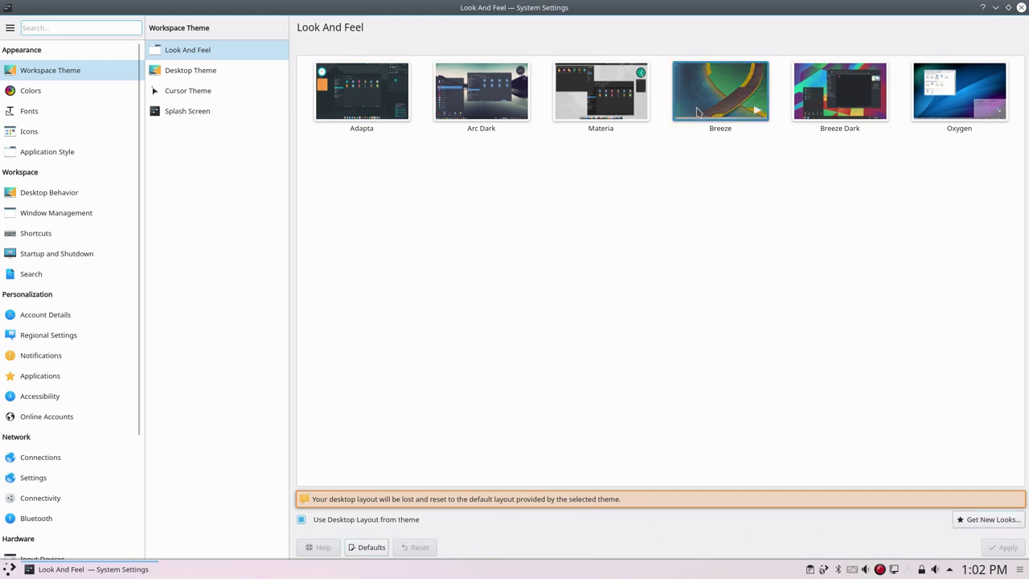
{"action": "left_click", "coordinate": [376, 519]}
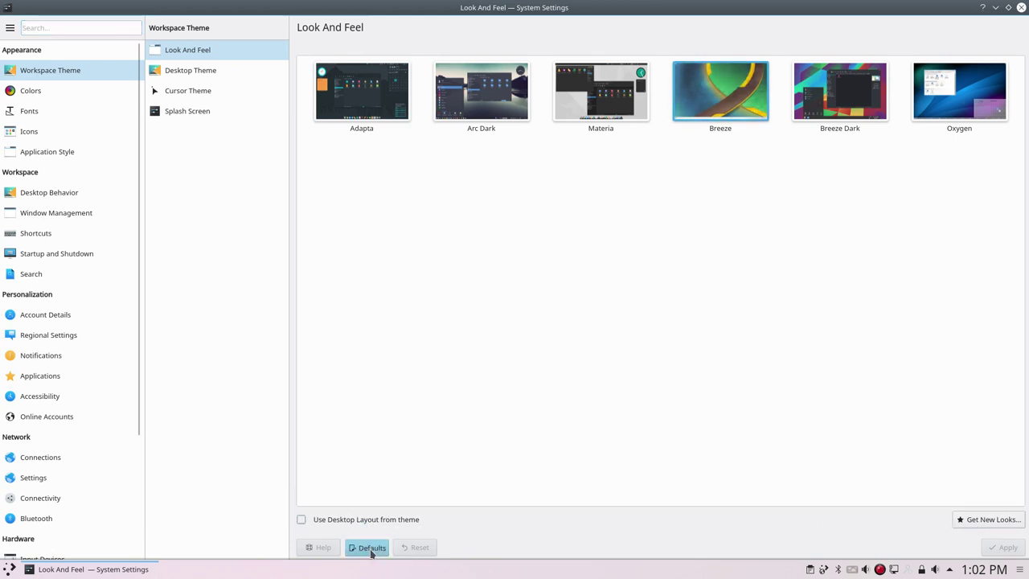
{"action": "left_click", "coordinate": [371, 549]}
{"action": "left_click", "coordinate": [345, 520]}
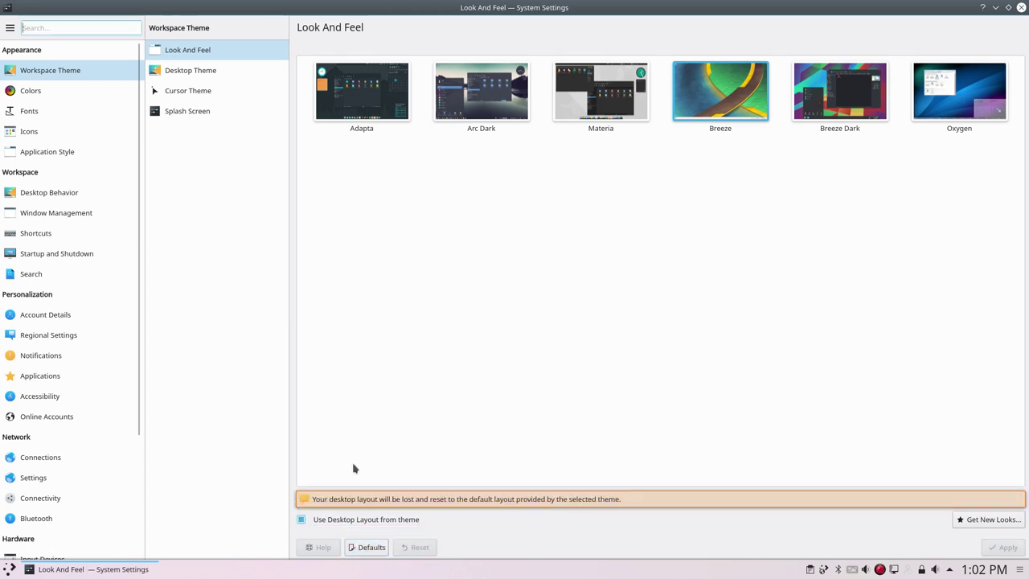
{"action": "left_click", "coordinate": [347, 548]}
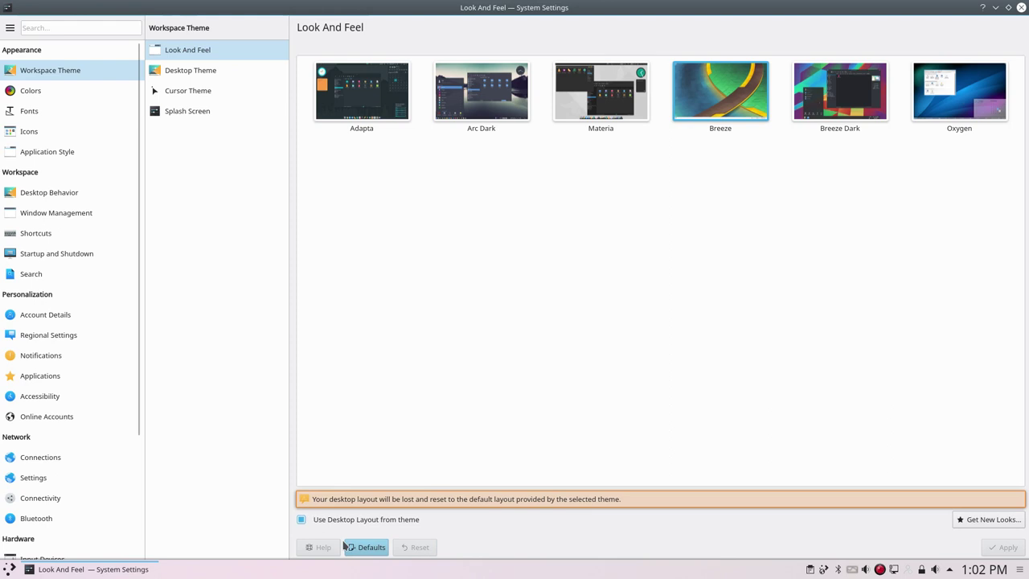
{"action": "left_click", "coordinate": [322, 519]}
{"action": "left_click", "coordinate": [366, 547]}
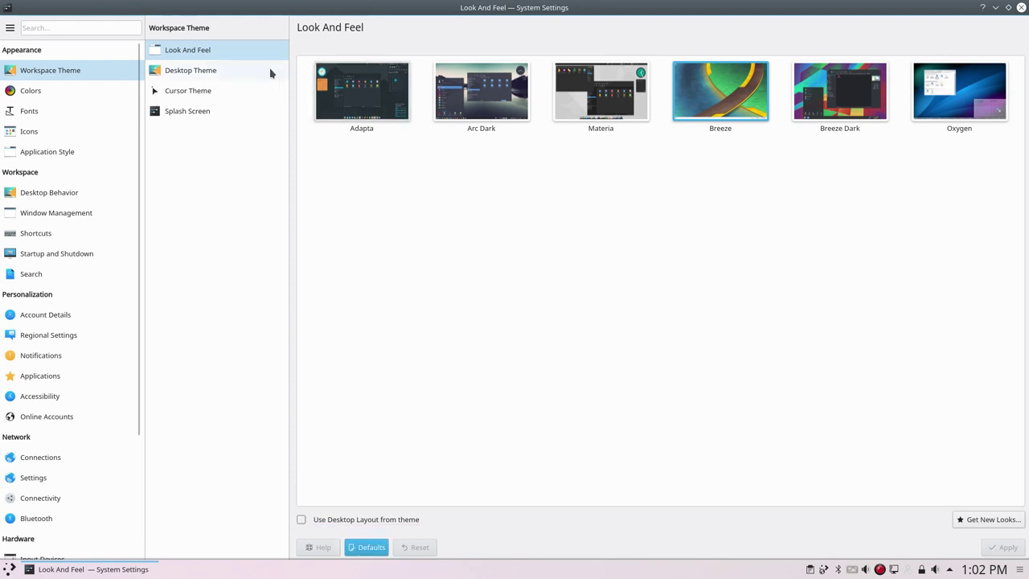
{"action": "left_click", "coordinate": [206, 74]}
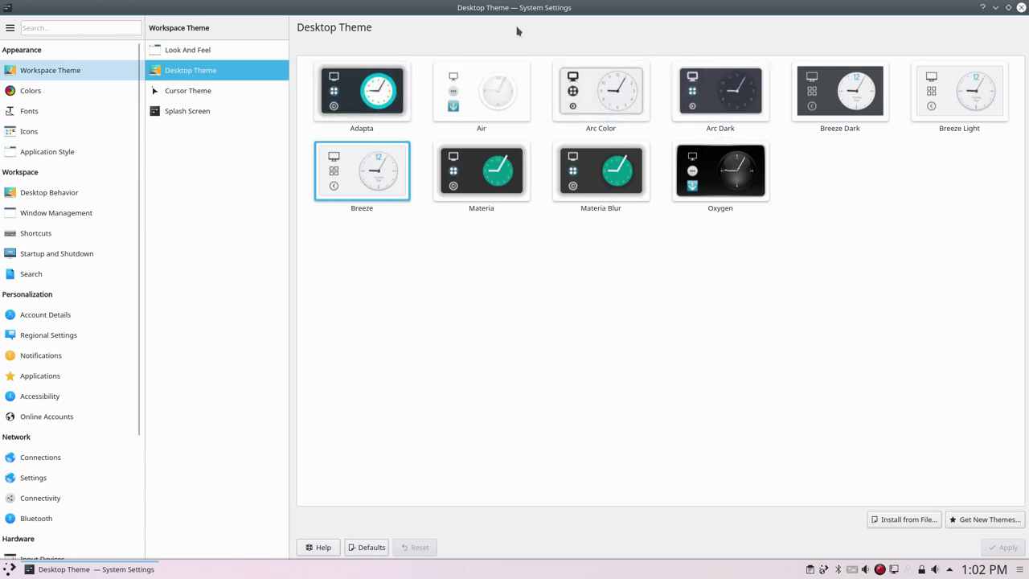
Shrink the settings window and inspect the Materia theme in the Plasma Theme Explorer
{"action": "left_click_drag", "start_coordinate": [526, 16], "coordinate": [460, 72]}
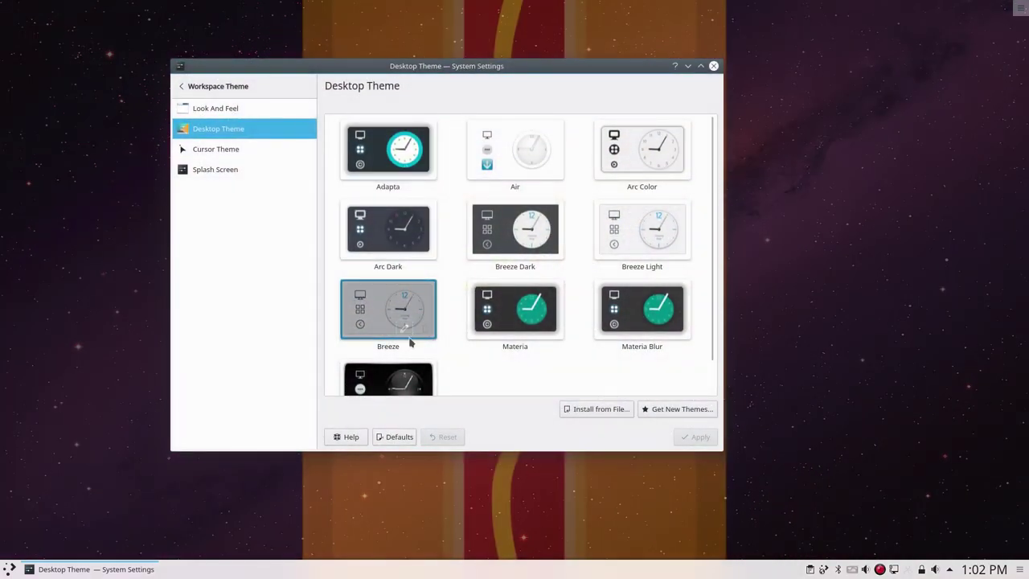
{"action": "left_click", "coordinate": [531, 324]}
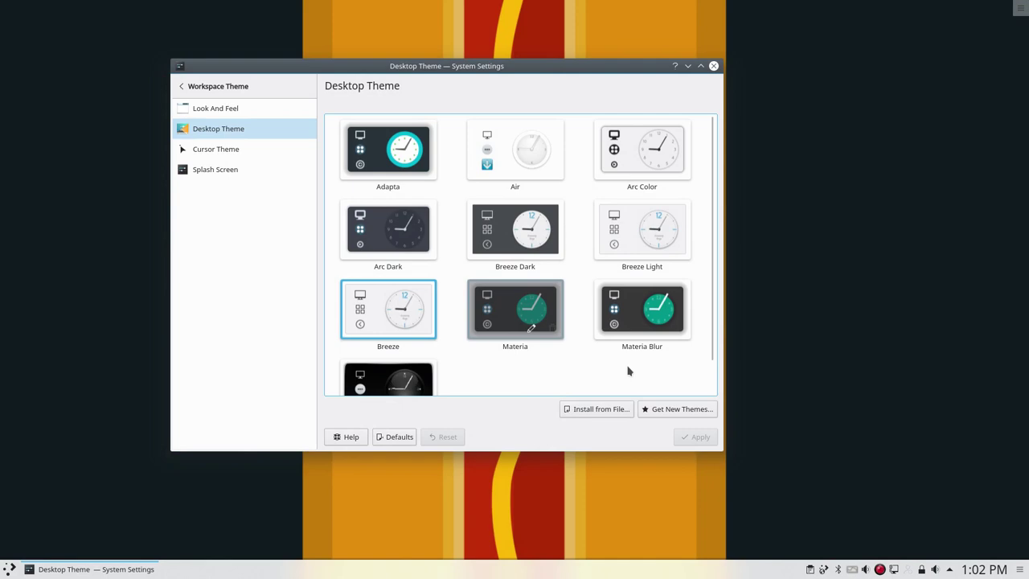
{"action": "left_click_drag", "start_coordinate": [812, 212], "coordinate": [540, 60]}
{"action": "left_click", "coordinate": [750, 60]}
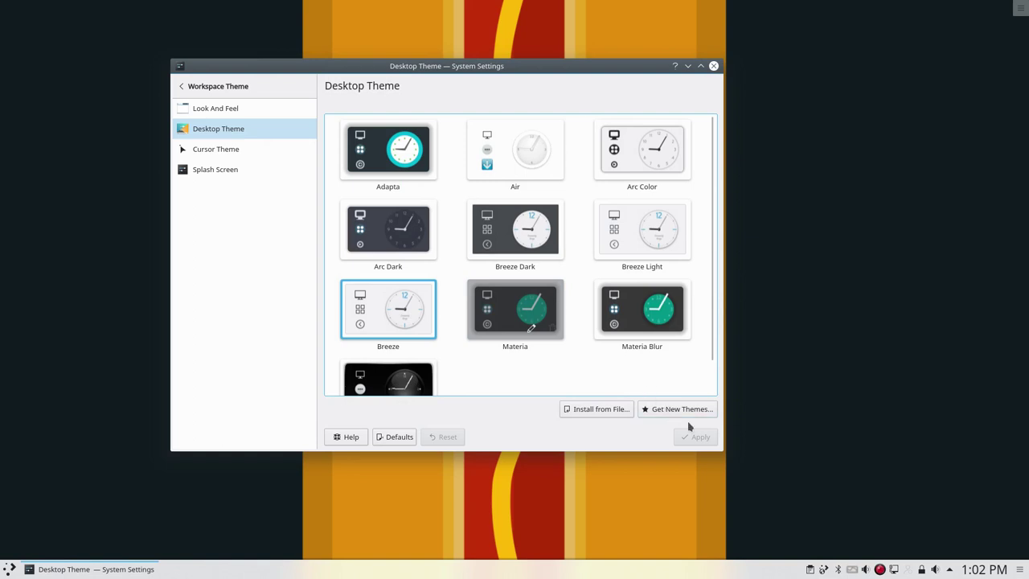
Apply the Materia and then Materia Blur desktop themes, previewing each in the launcher
{"action": "left_click", "coordinate": [562, 322]}
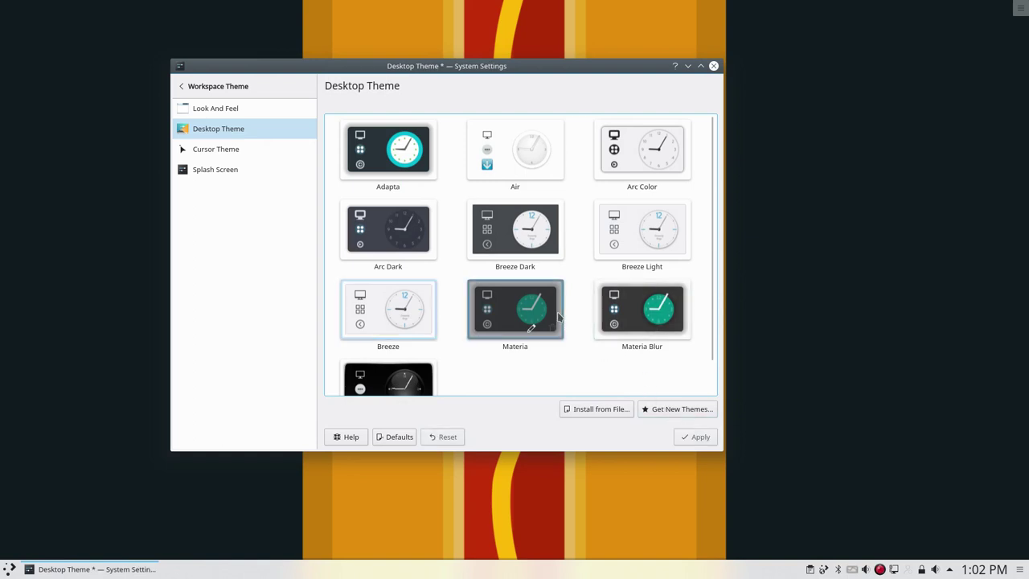
{"action": "left_click", "coordinate": [690, 442]}
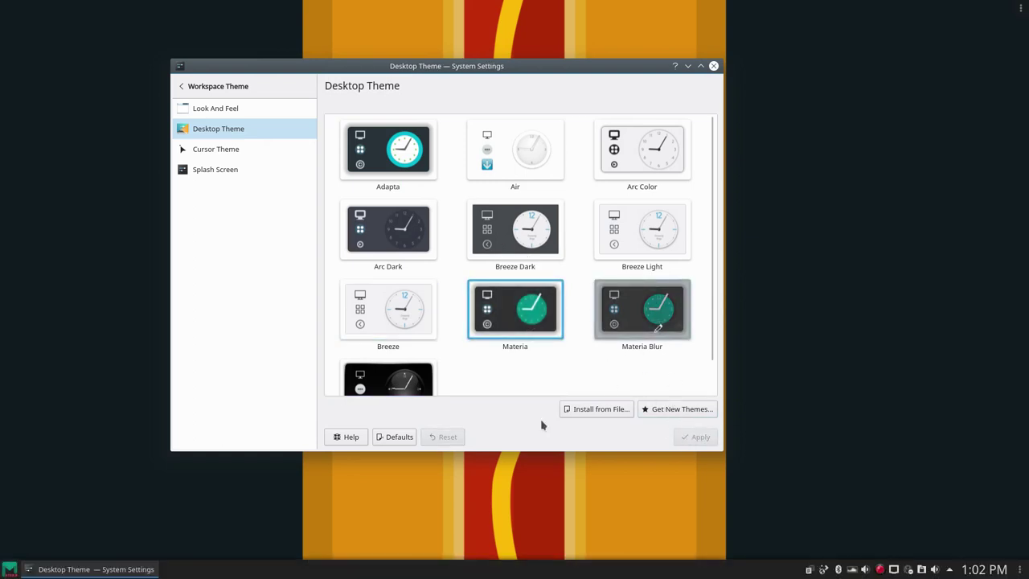
{"action": "left_click", "coordinate": [6, 571]}
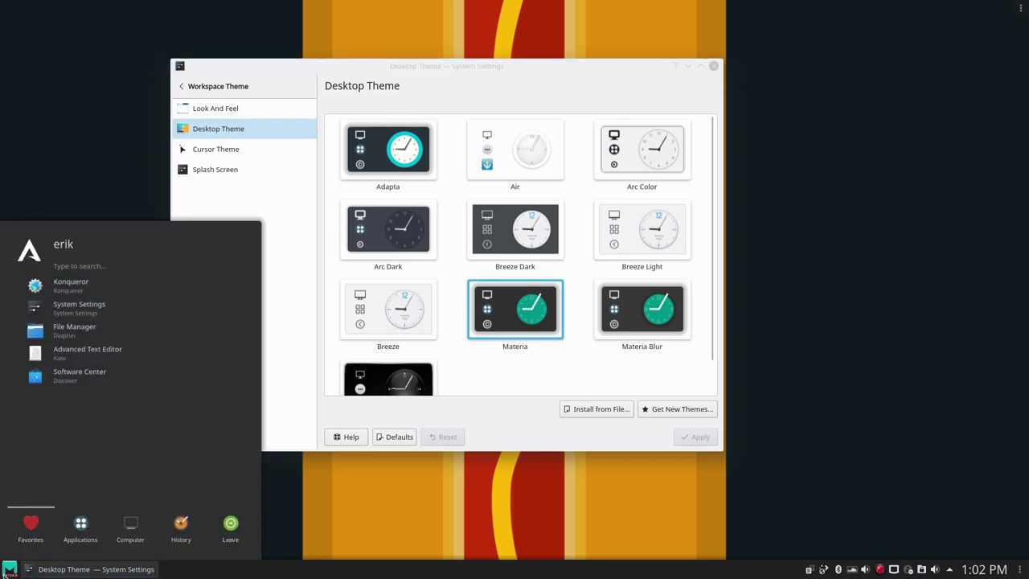
{"action": "left_click", "coordinate": [642, 311]}
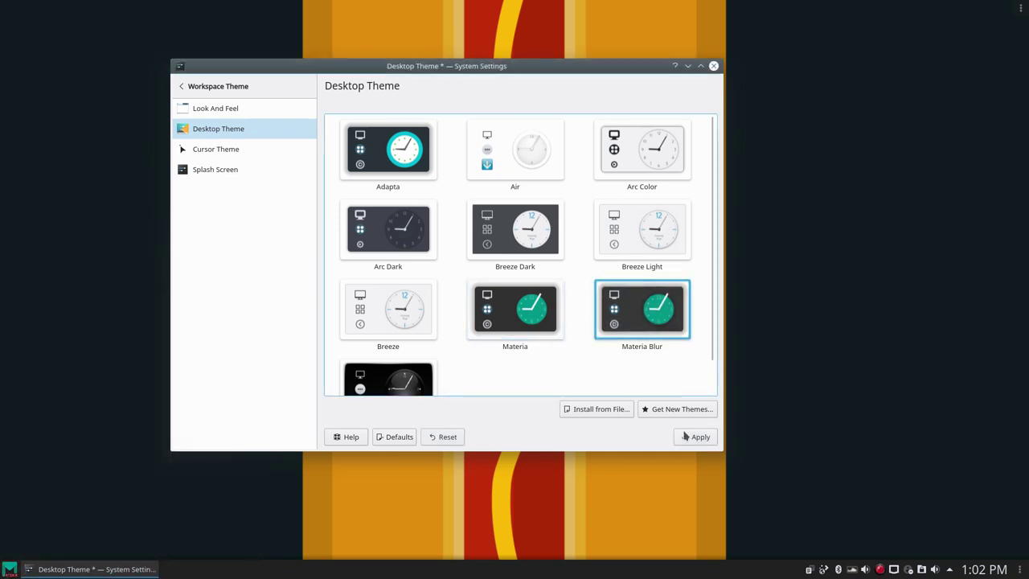
{"action": "left_click", "coordinate": [689, 438]}
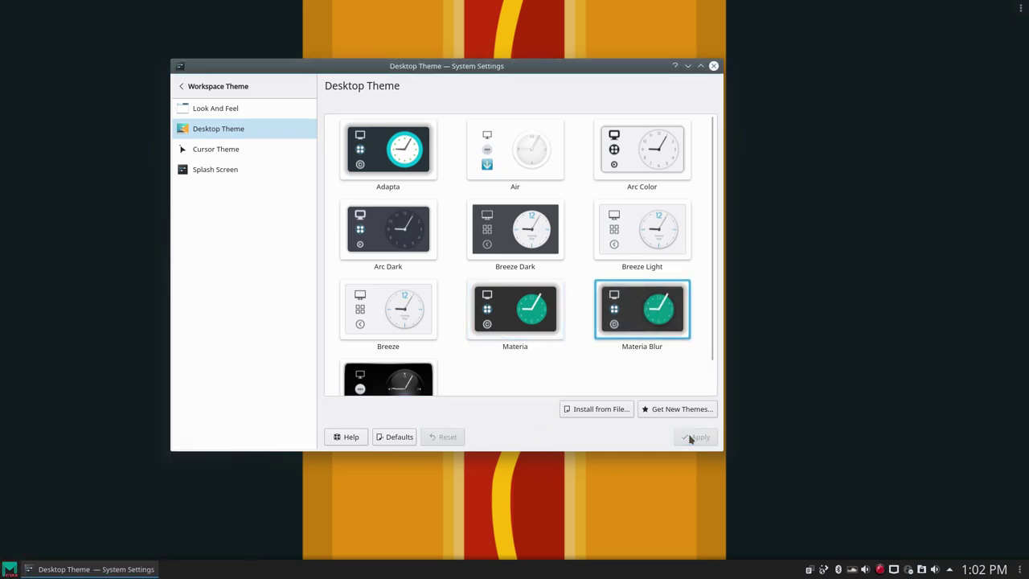
{"action": "left_click", "coordinate": [9, 571]}
{"action": "left_click", "coordinate": [305, 418]}
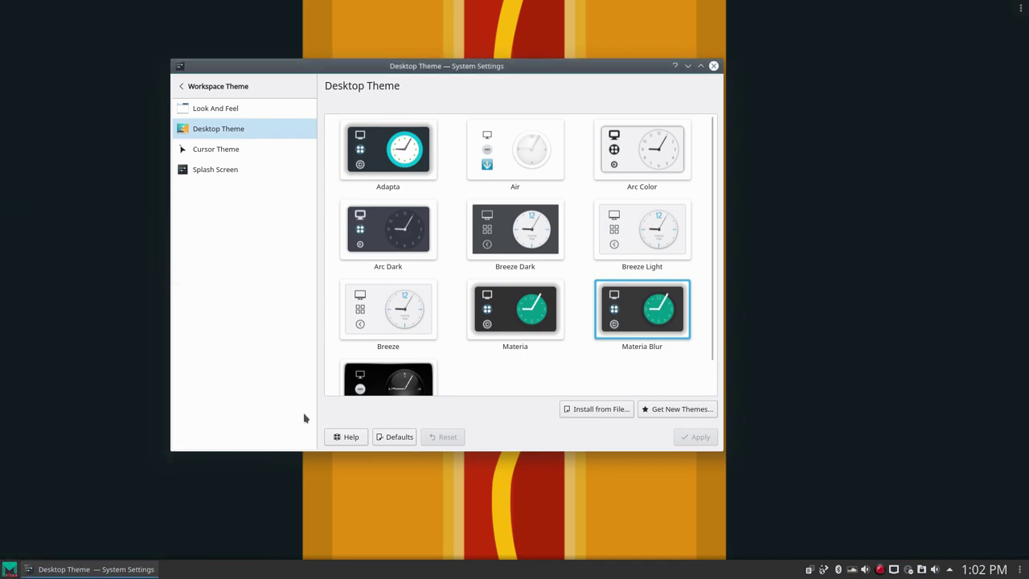
Reapply the Breeze desktop theme and check its styling in the launcher
{"action": "left_click", "coordinate": [403, 327]}
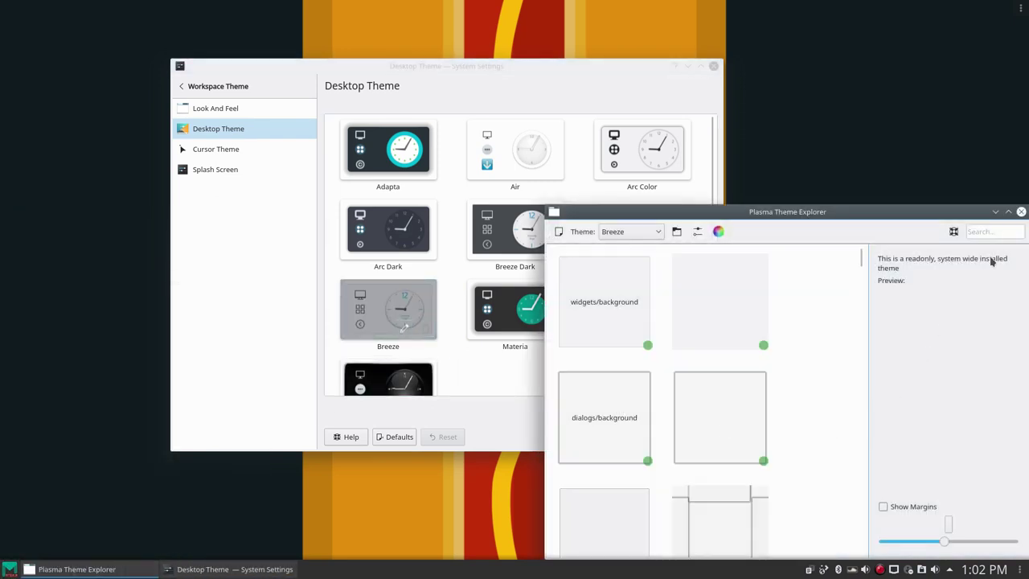
{"action": "left_click", "coordinate": [1021, 212]}
{"action": "left_click", "coordinate": [388, 310]}
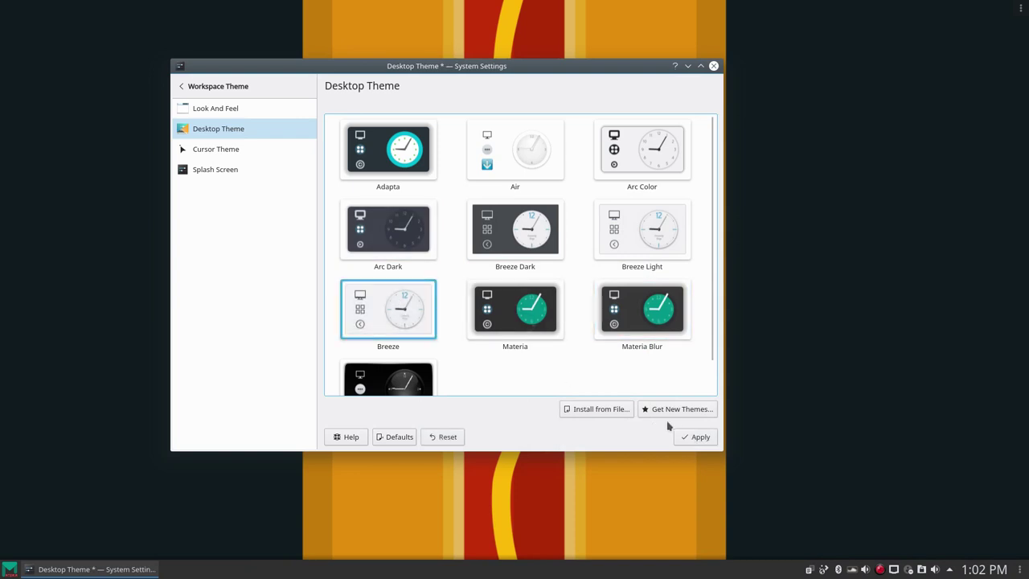
{"action": "left_click", "coordinate": [700, 438]}
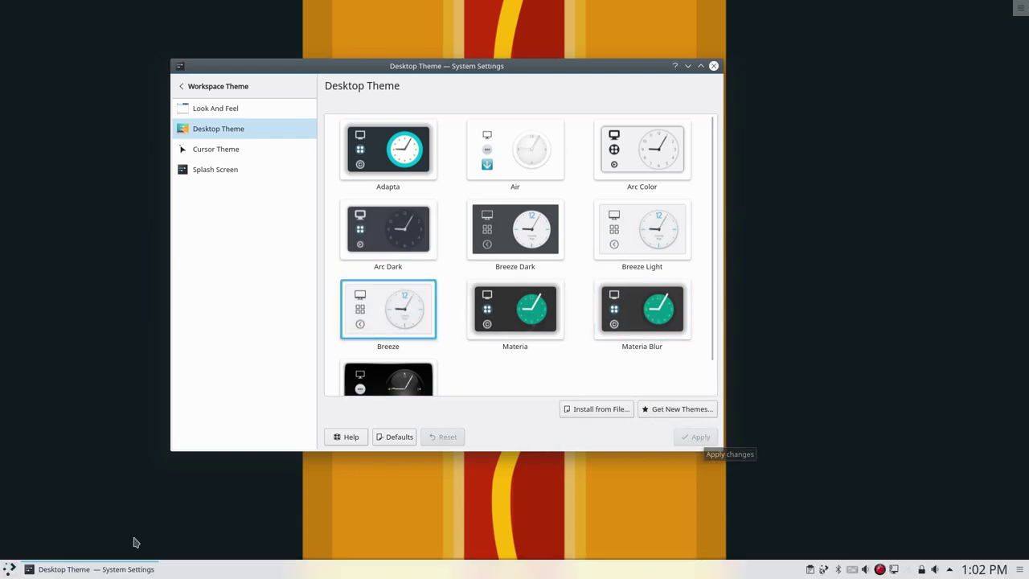
{"action": "left_click", "coordinate": [8, 569]}
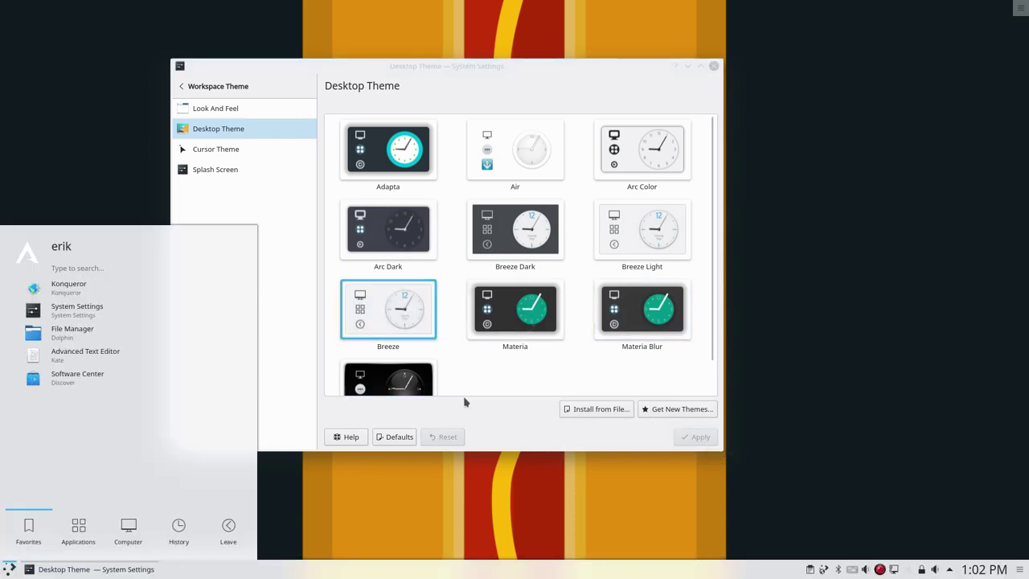
{"action": "left_click", "coordinate": [517, 413]}
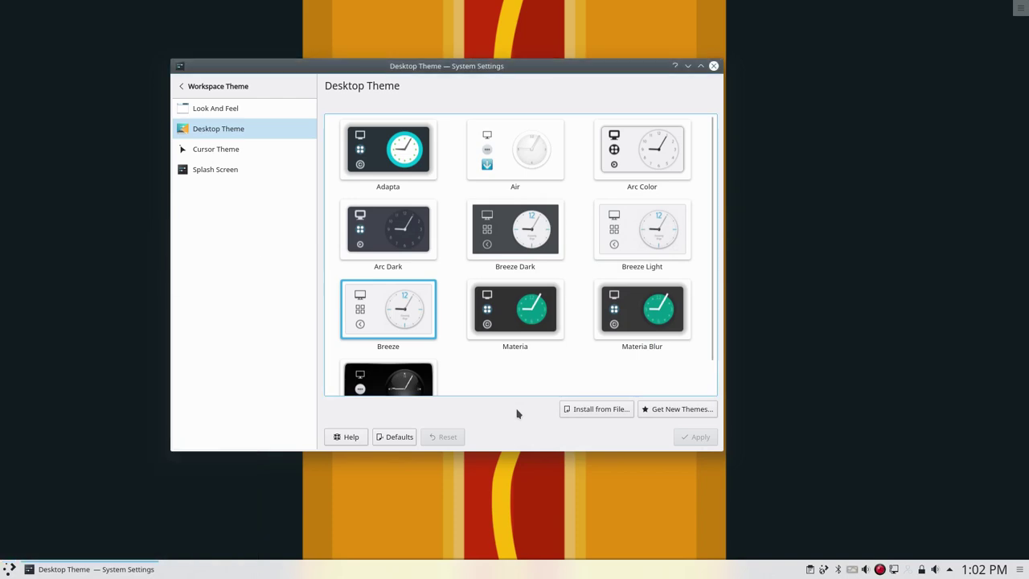
{"action": "left_click", "coordinate": [207, 148]}
Maximize System Settings and apply the Breeze Snow cursor theme
{"action": "double_click", "coordinate": [438, 66]}
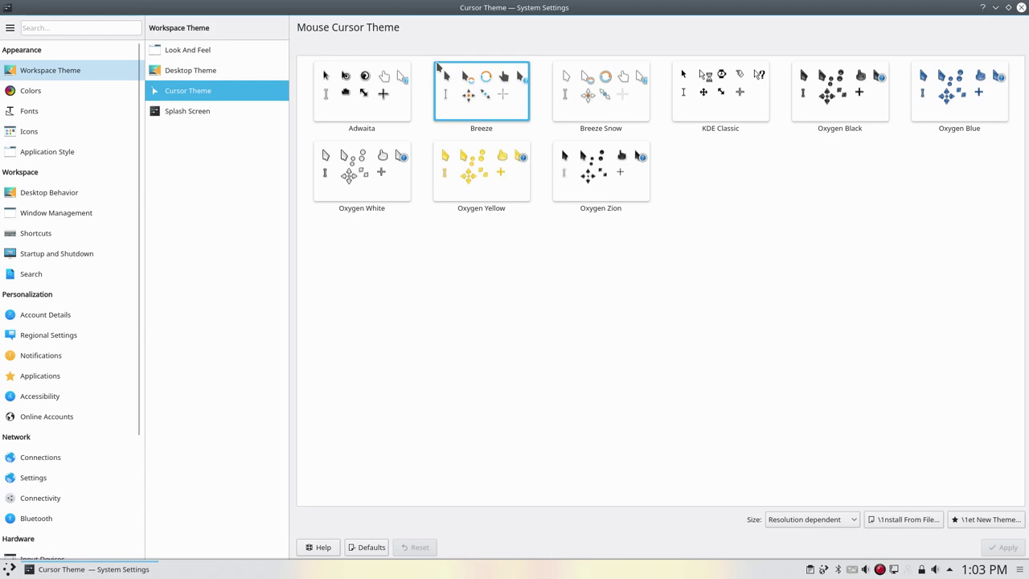
{"action": "left_click", "coordinate": [592, 105]}
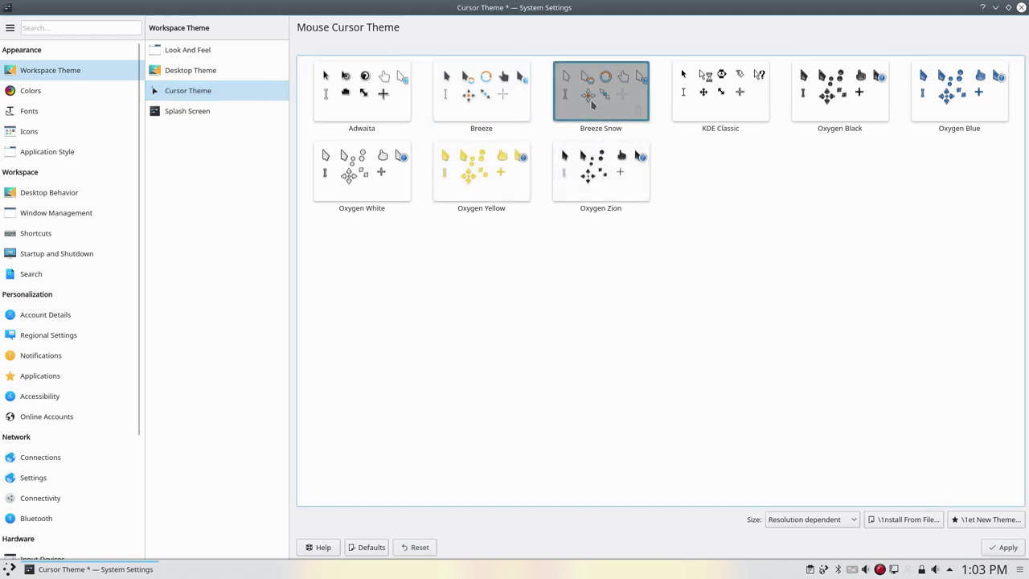
{"action": "left_click", "coordinate": [1005, 547]}
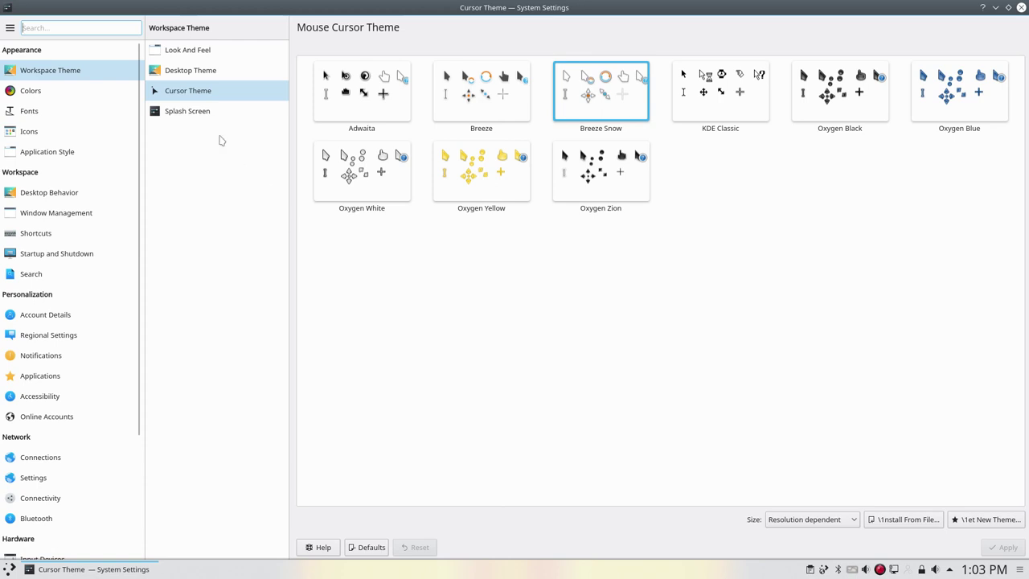
Open the Splash Screen page and preview the theme thumbnails, keeping Breeze
{"action": "left_click", "coordinate": [206, 118]}
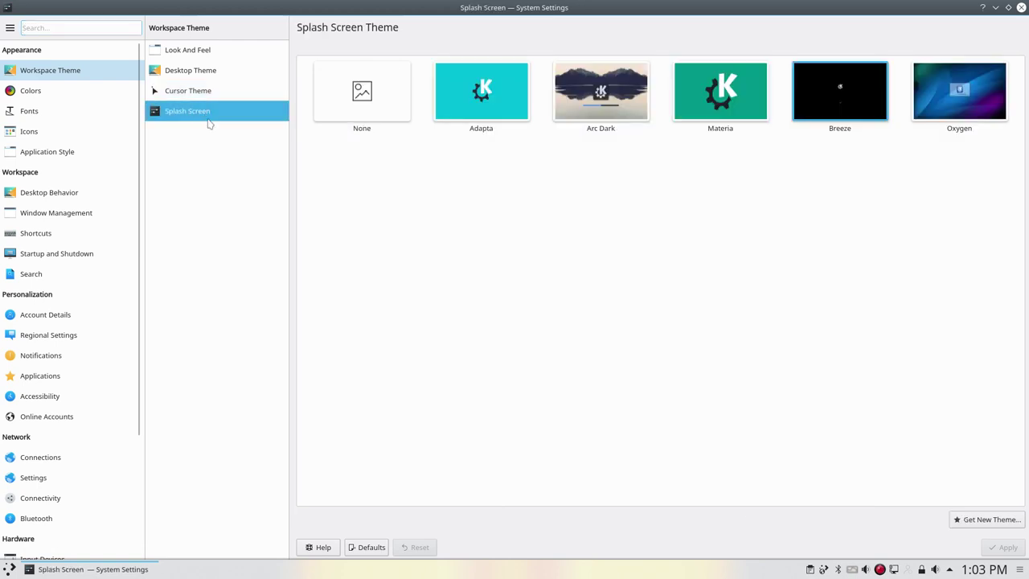
{"action": "mouse_move", "coordinate": [491, 109]}
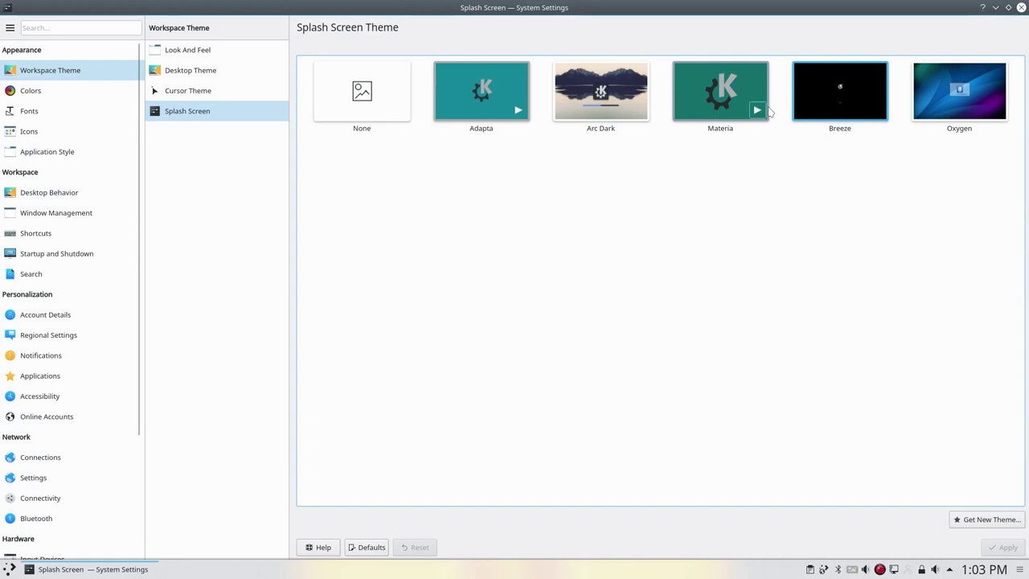
Go to the Fonts page and look at the General font picker without changes
{"action": "mouse_move", "coordinate": [870, 80]}
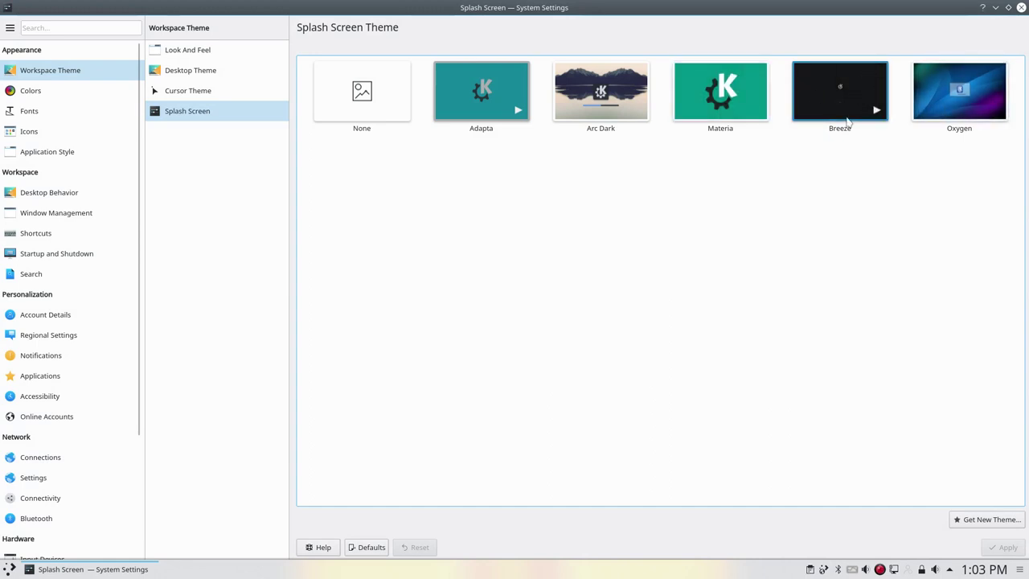
{"action": "left_click", "coordinate": [26, 95]}
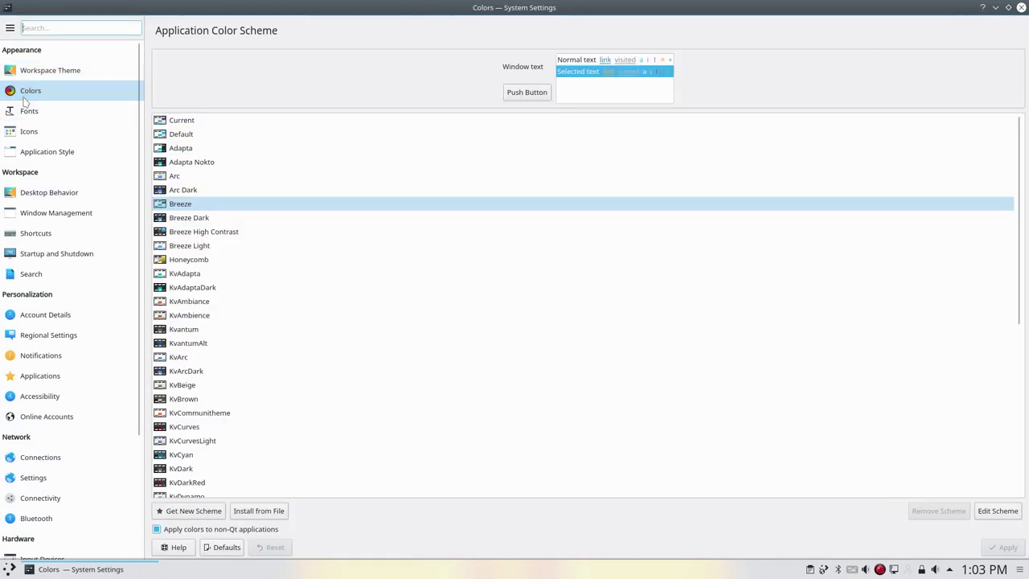
{"action": "scroll", "coordinate": [219, 233], "scroll_direction": "down", "scroll_amount": 7}
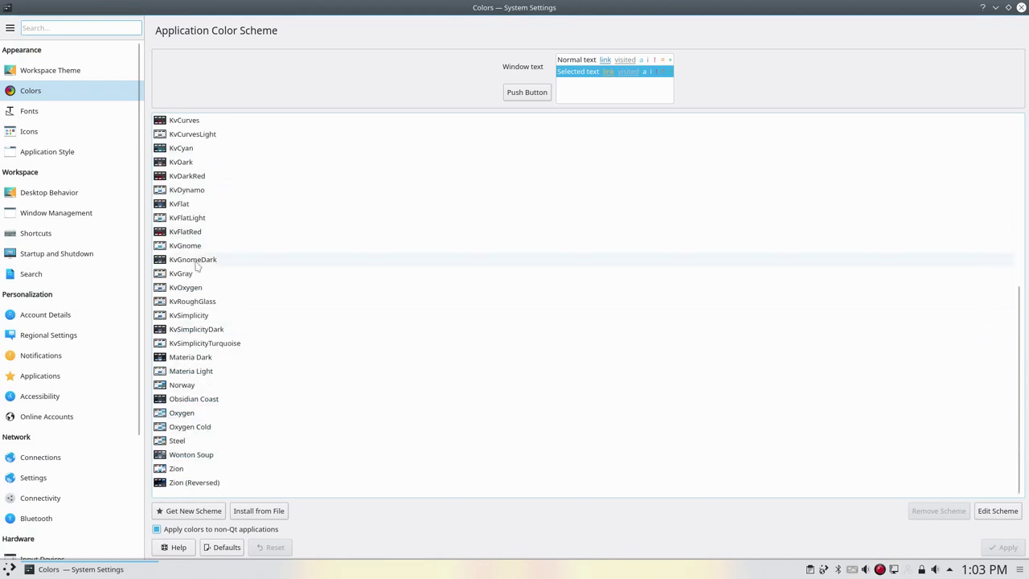
{"action": "left_click", "coordinate": [51, 111]}
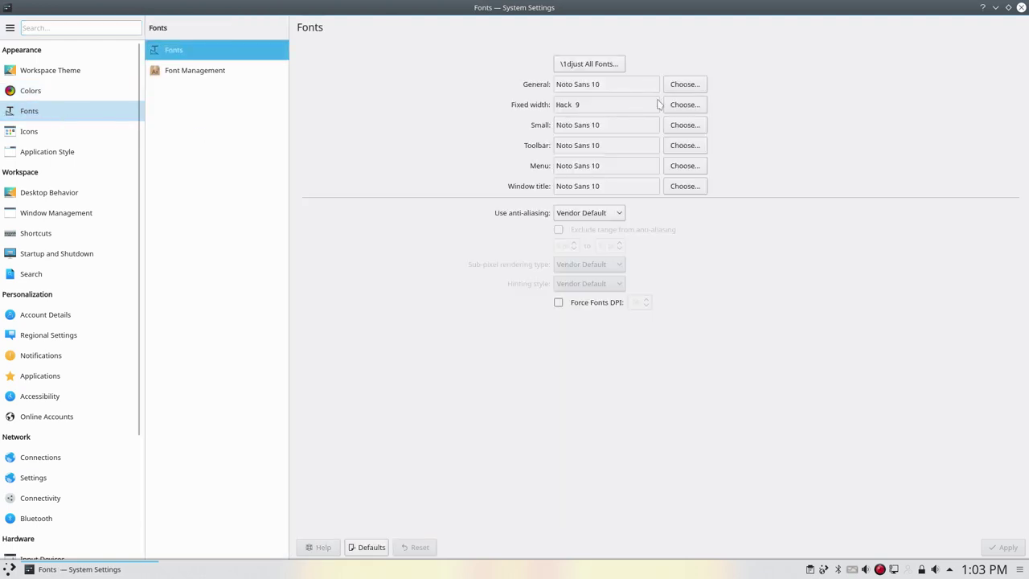
{"action": "left_click", "coordinate": [681, 86]}
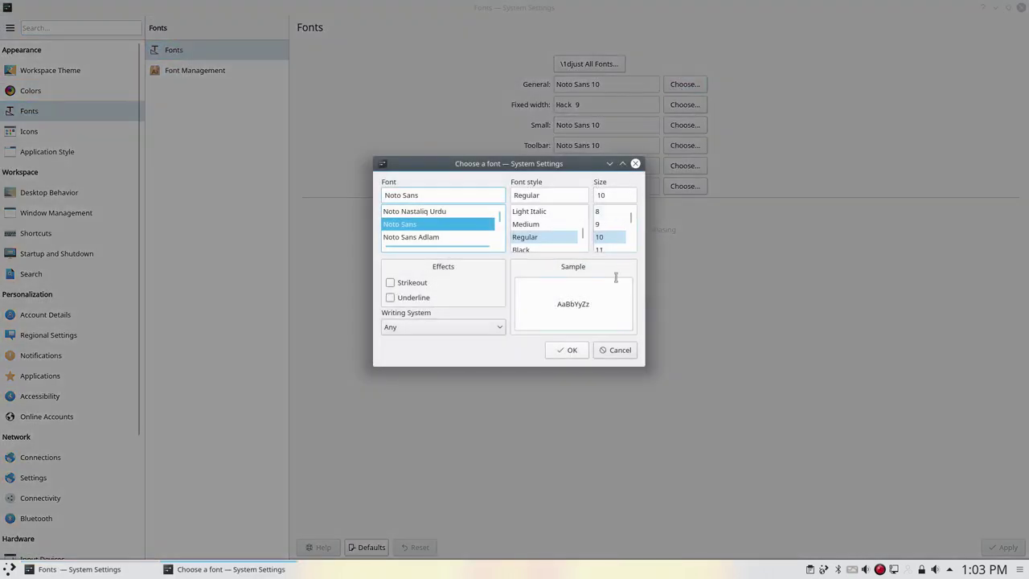
{"action": "left_click", "coordinate": [608, 352]}
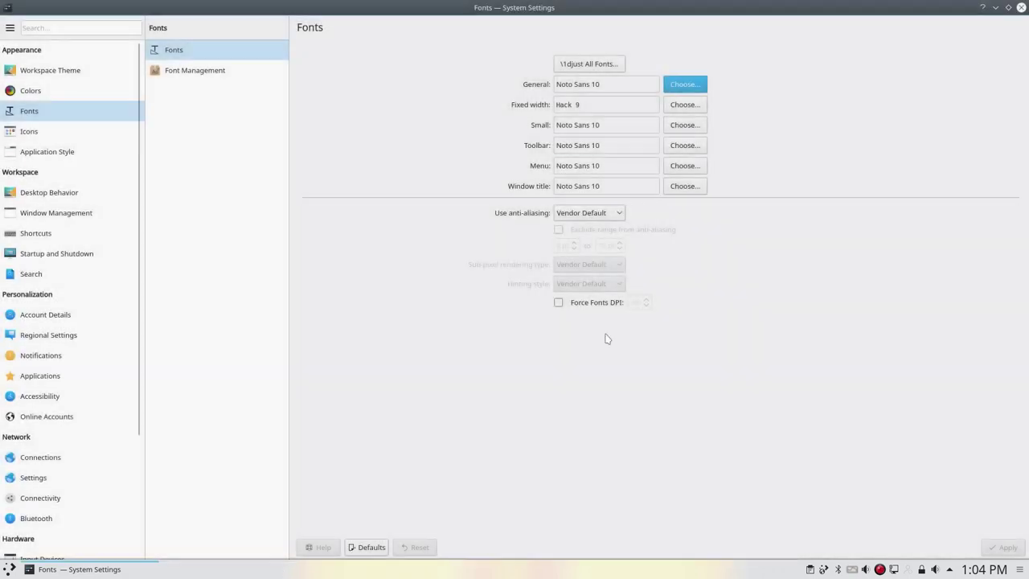
Set all fonts to size 11, then set the fixed-width font back to Hack 9
{"action": "left_click", "coordinate": [592, 64]}
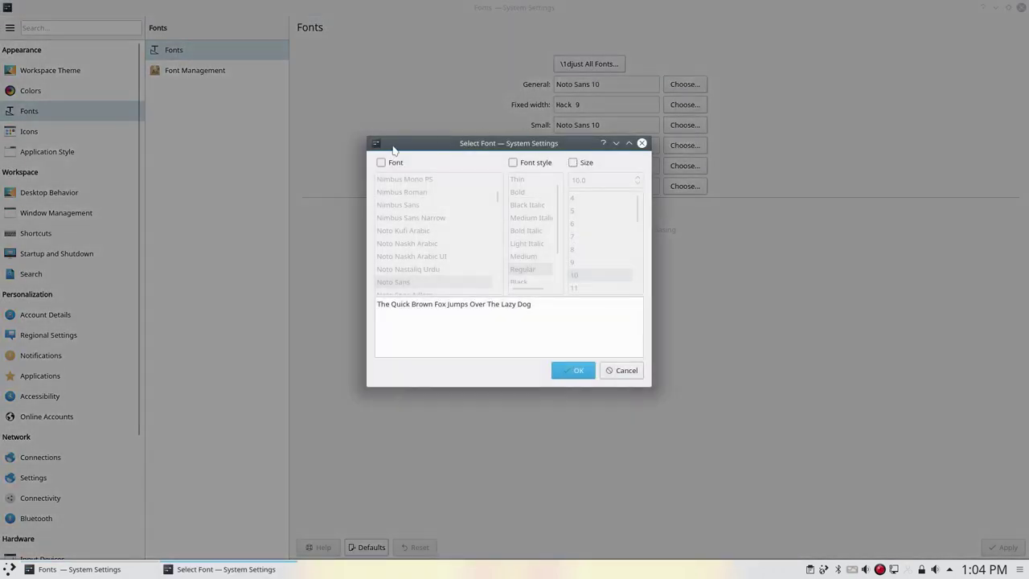
{"action": "left_click", "coordinate": [573, 163]}
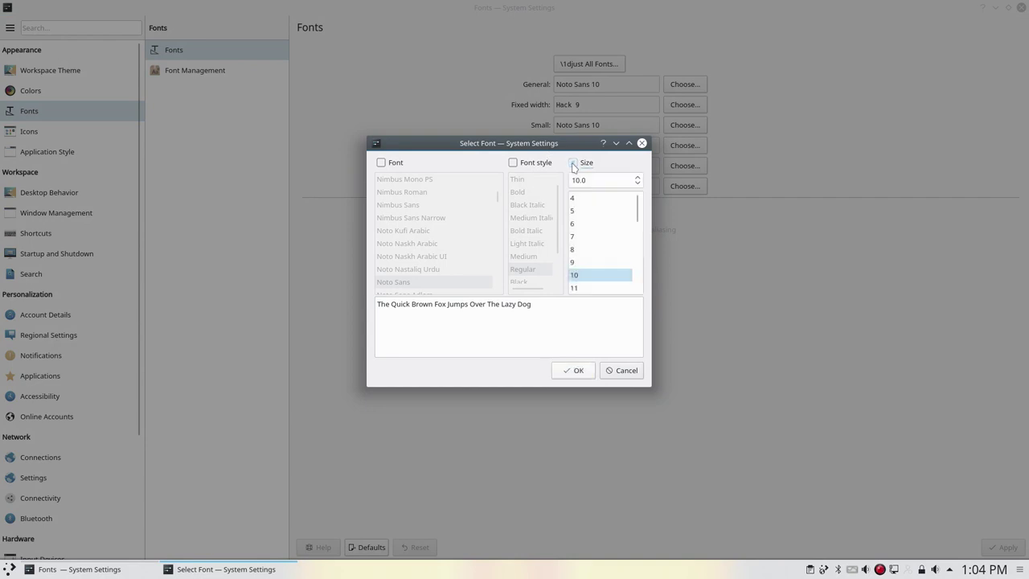
{"action": "left_click", "coordinate": [582, 288]}
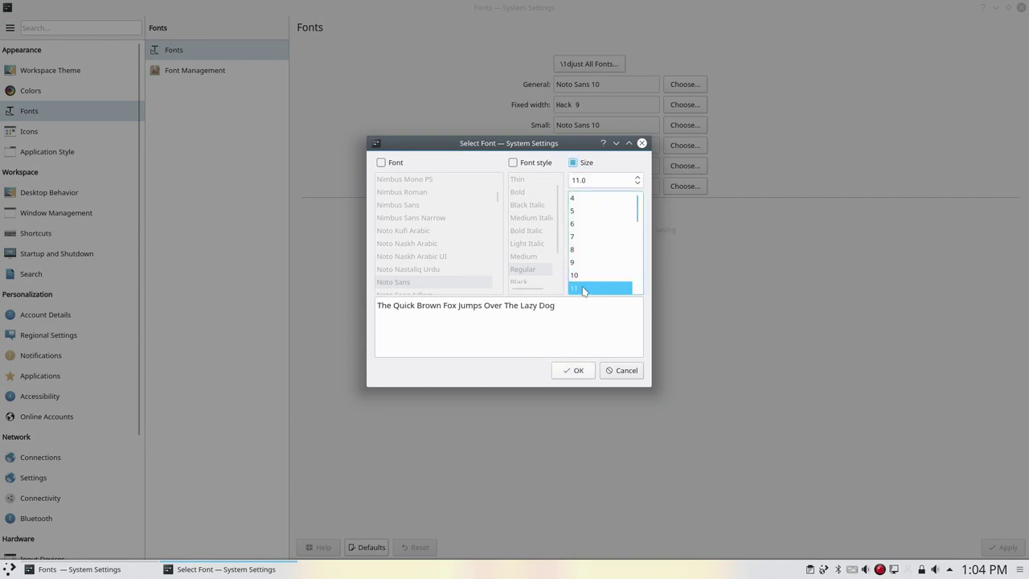
{"action": "left_click", "coordinate": [575, 372]}
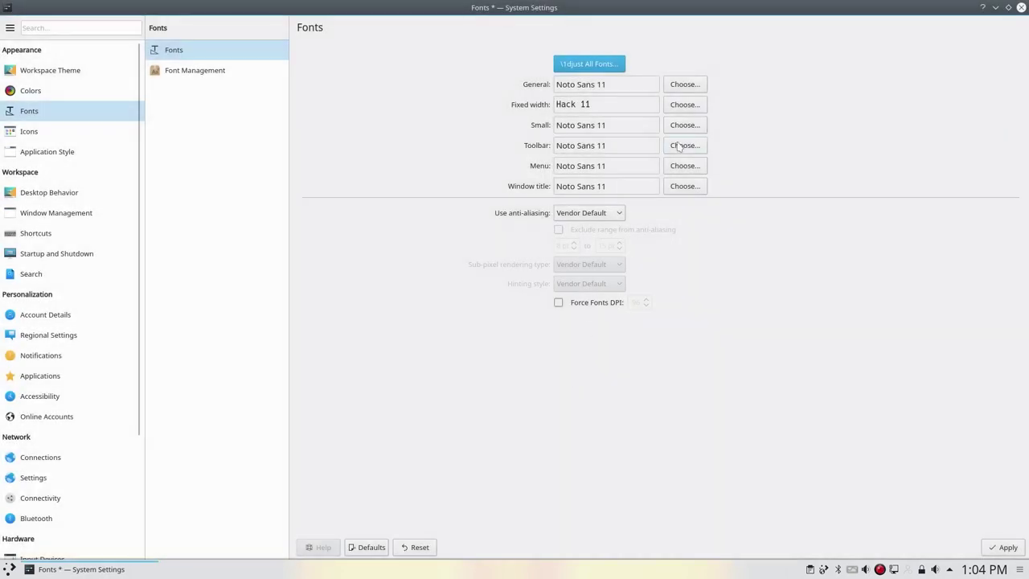
{"action": "left_click", "coordinate": [686, 105]}
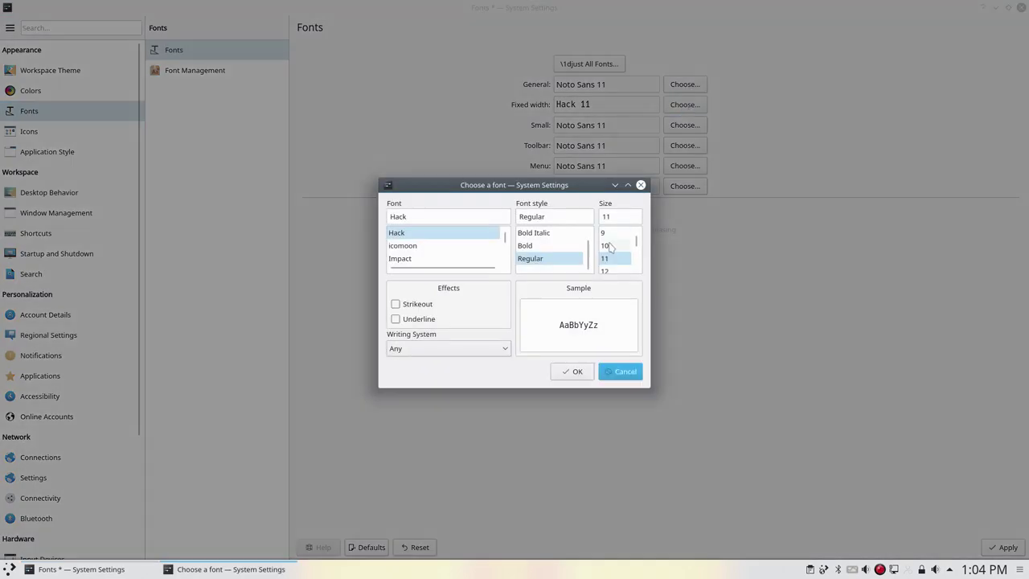
{"action": "left_click", "coordinate": [606, 233]}
{"action": "left_click", "coordinate": [574, 372]}
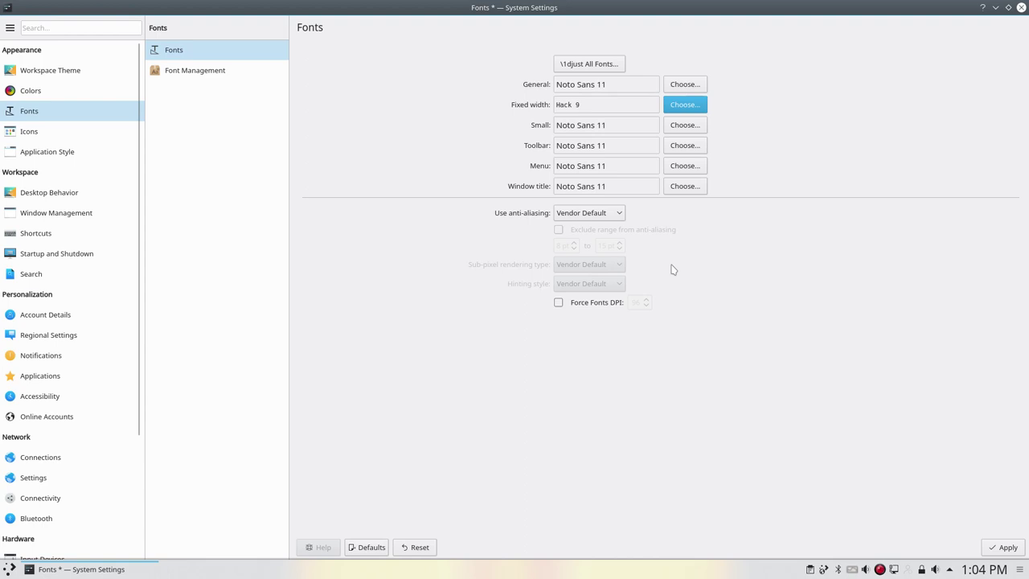
Apply the font changes, dismiss the notice, and open Font Management
{"action": "left_click", "coordinate": [213, 70]}
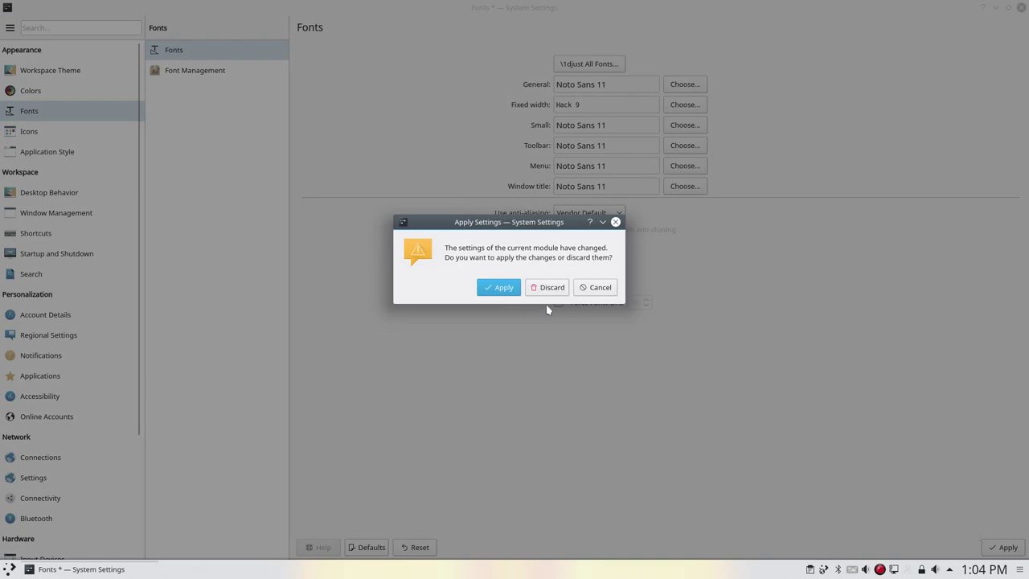
{"action": "left_click", "coordinate": [500, 288]}
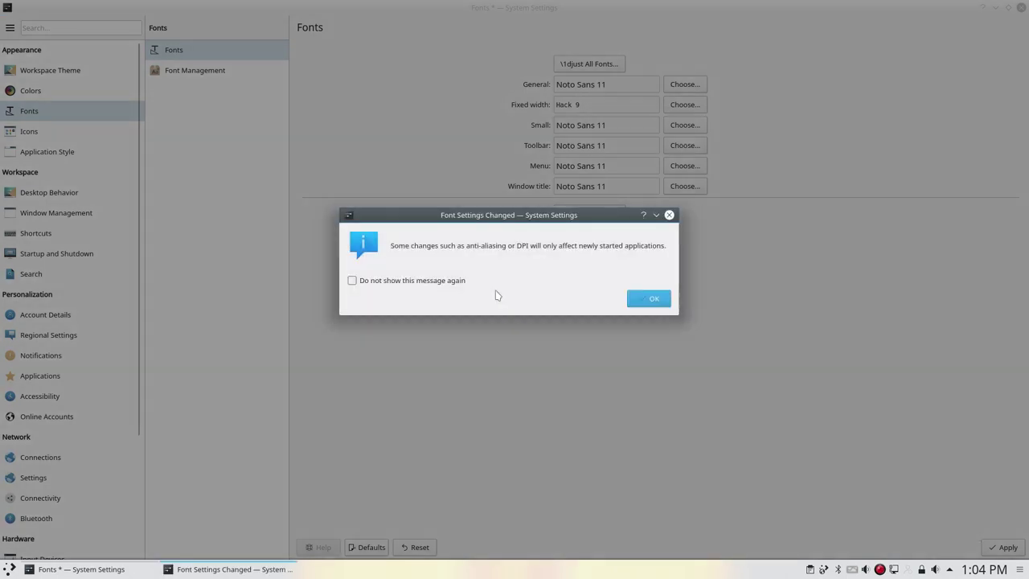
{"action": "left_click", "coordinate": [451, 286]}
{"action": "left_click", "coordinate": [653, 298]}
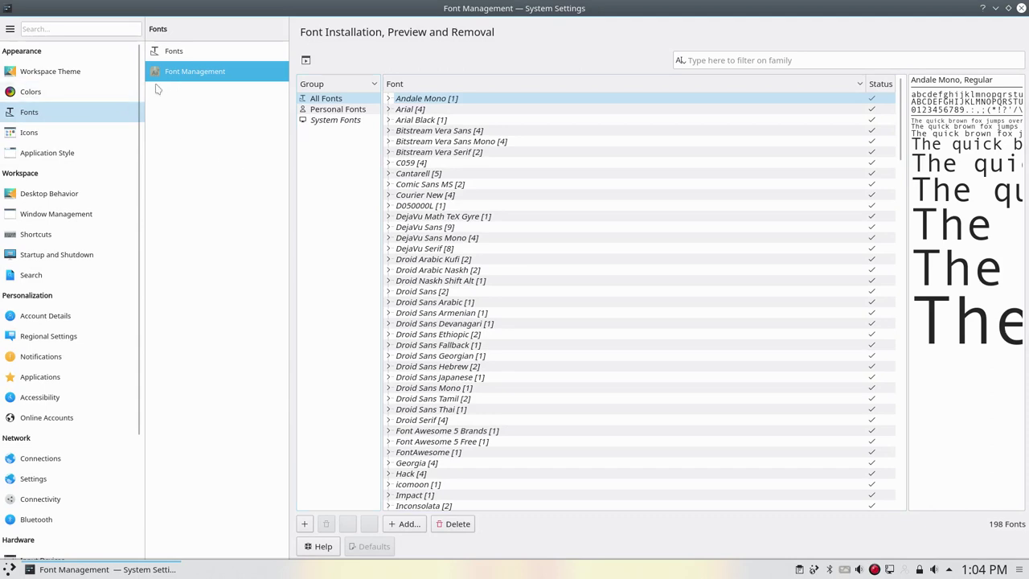
Apply the Sardi Mono Papirus Colora icon theme, then minimize System Settings
{"action": "left_click", "coordinate": [46, 134]}
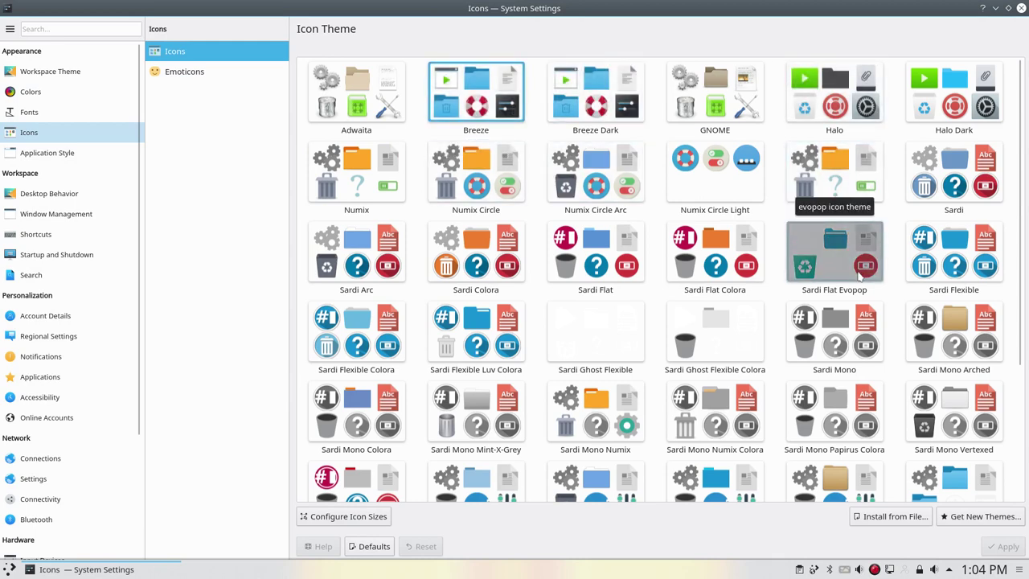
{"action": "scroll", "coordinate": [859, 275], "scroll_direction": "down", "scroll_amount": 1}
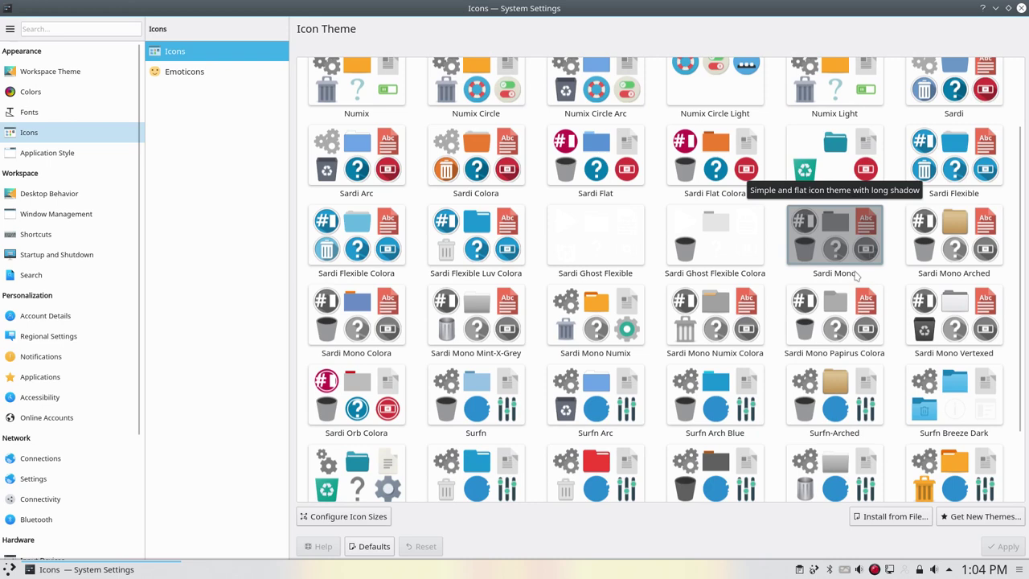
{"action": "scroll", "coordinate": [857, 276], "scroll_direction": "down", "scroll_amount": 1}
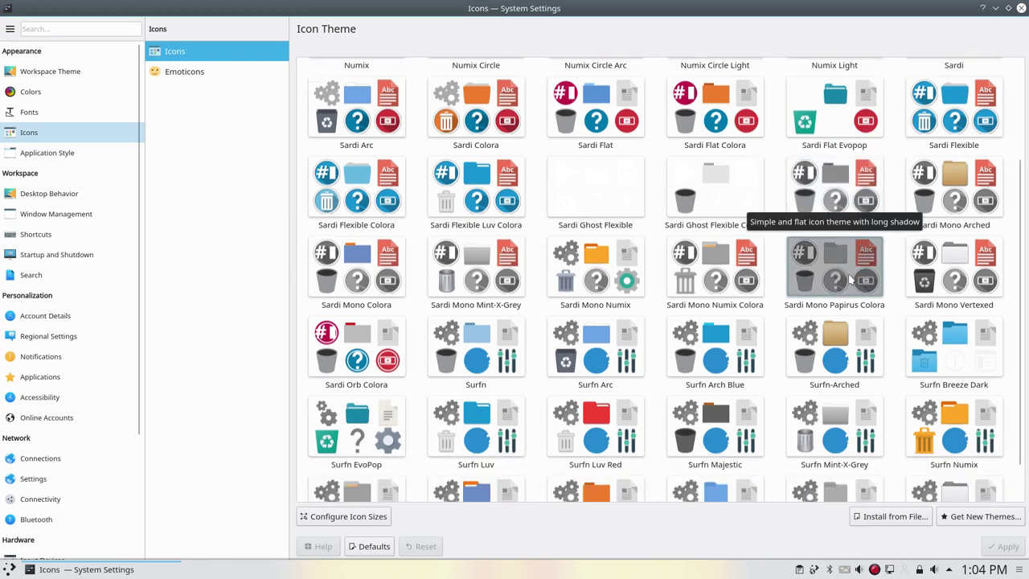
{"action": "scroll", "coordinate": [848, 277], "scroll_direction": "down", "scroll_amount": 1}
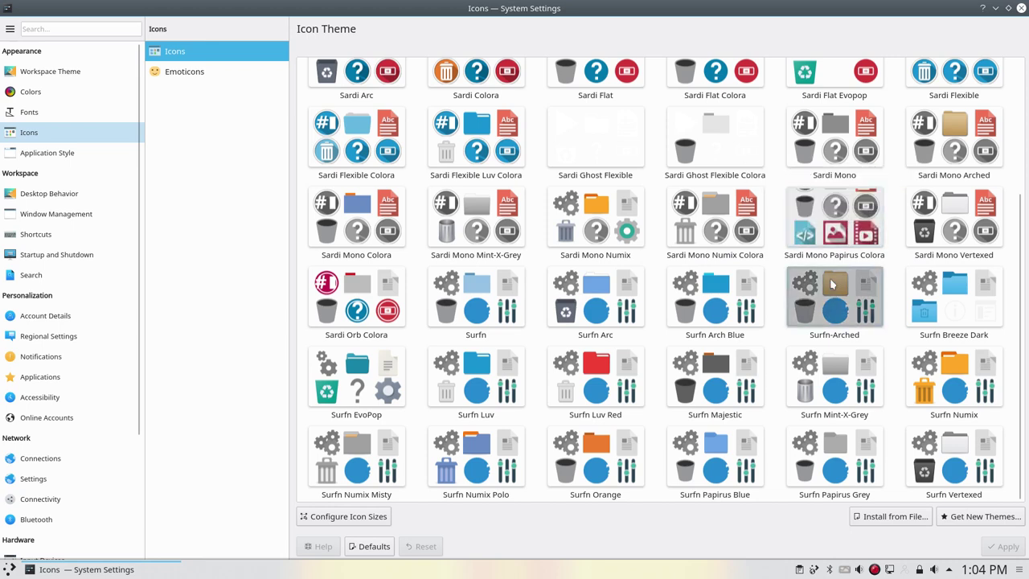
{"action": "left_click", "coordinate": [831, 205]}
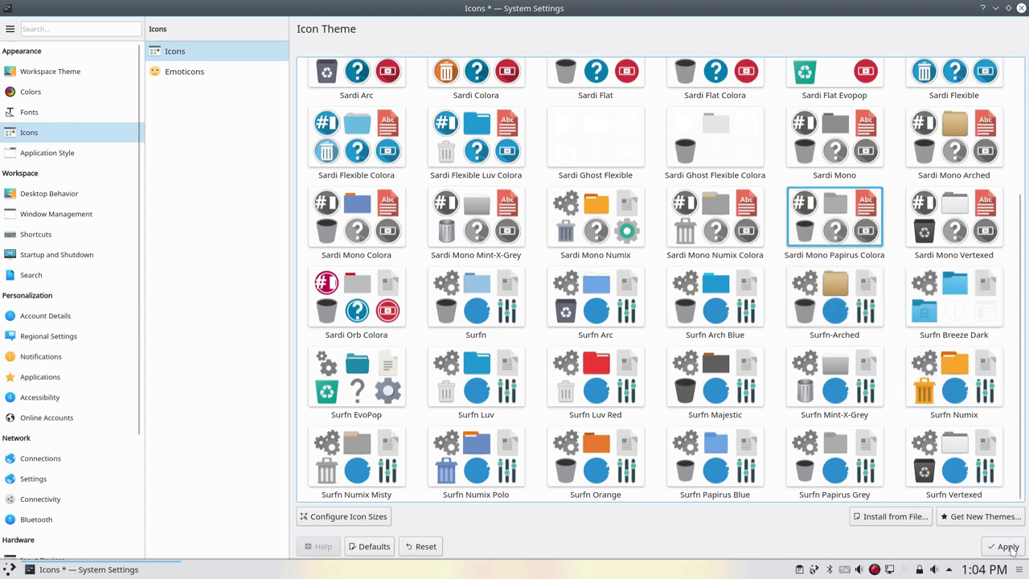
{"action": "left_click", "coordinate": [1008, 547]}
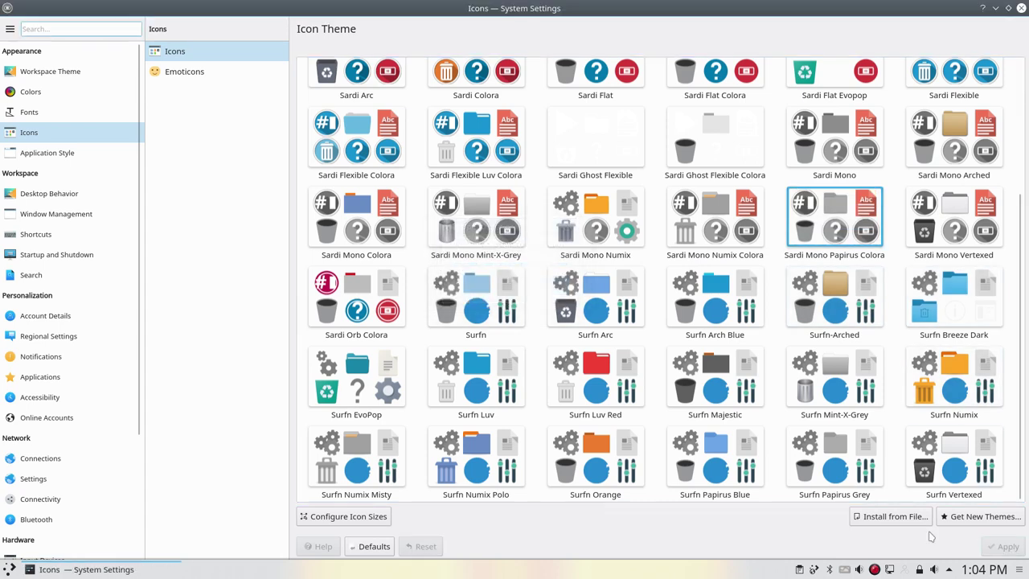
{"action": "left_click", "coordinate": [995, 9]}
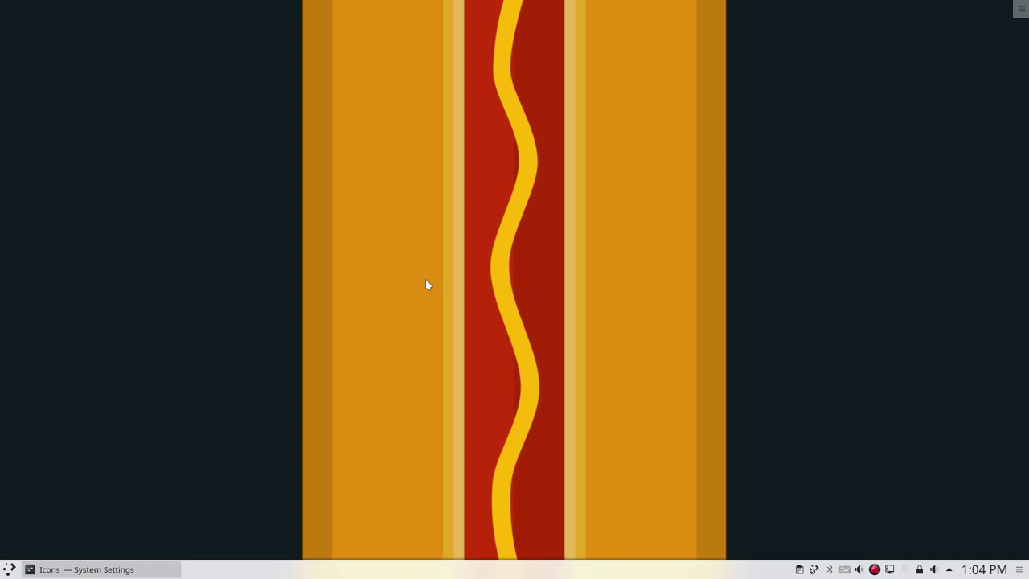
Browse the launcher's Applications, Computer, History and Leave tabs, then close it
{"action": "left_click", "coordinate": [8, 569]}
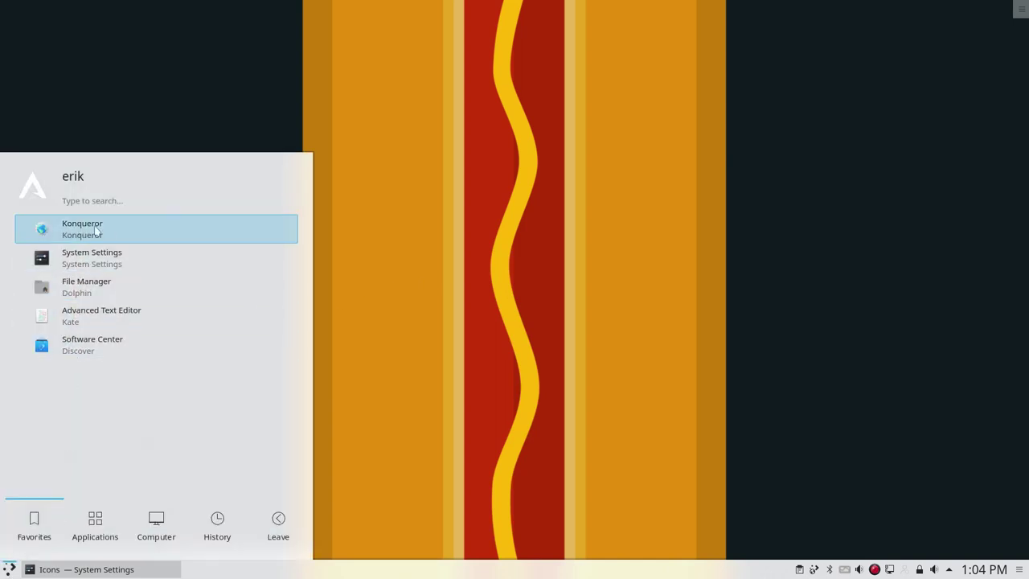
{"action": "left_click", "coordinate": [95, 527]}
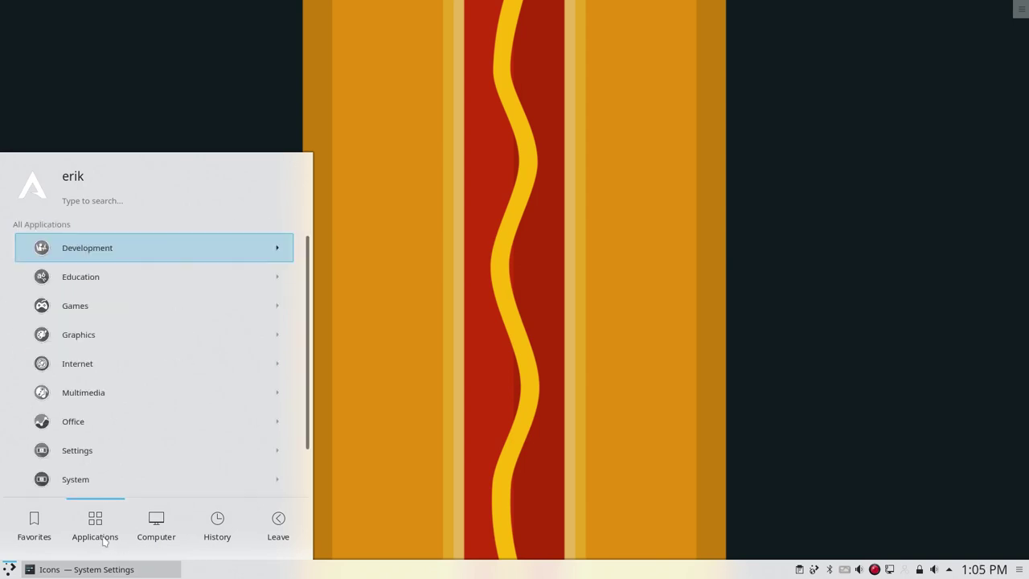
{"action": "left_click", "coordinate": [149, 523]}
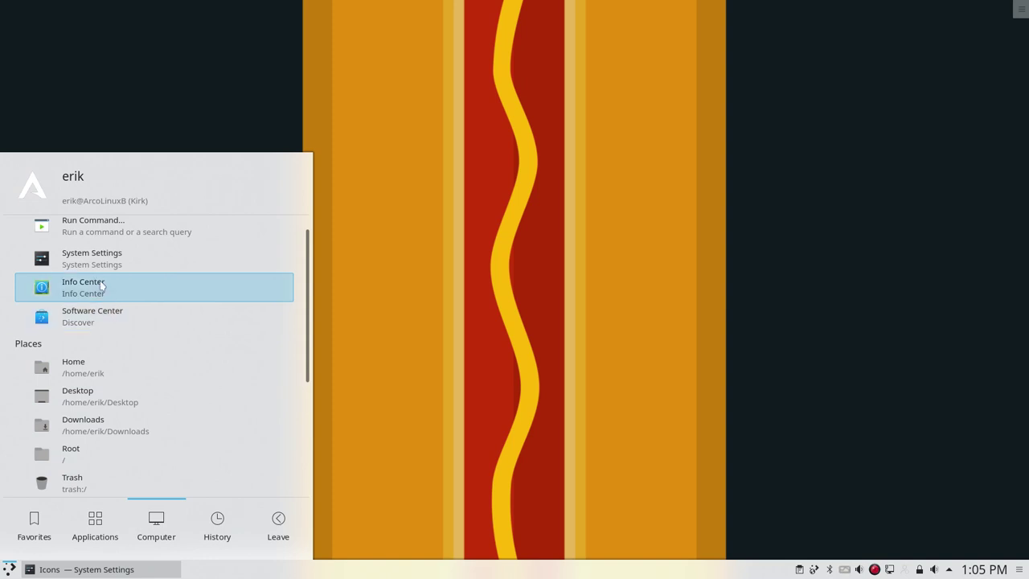
{"action": "left_click", "coordinate": [212, 528]}
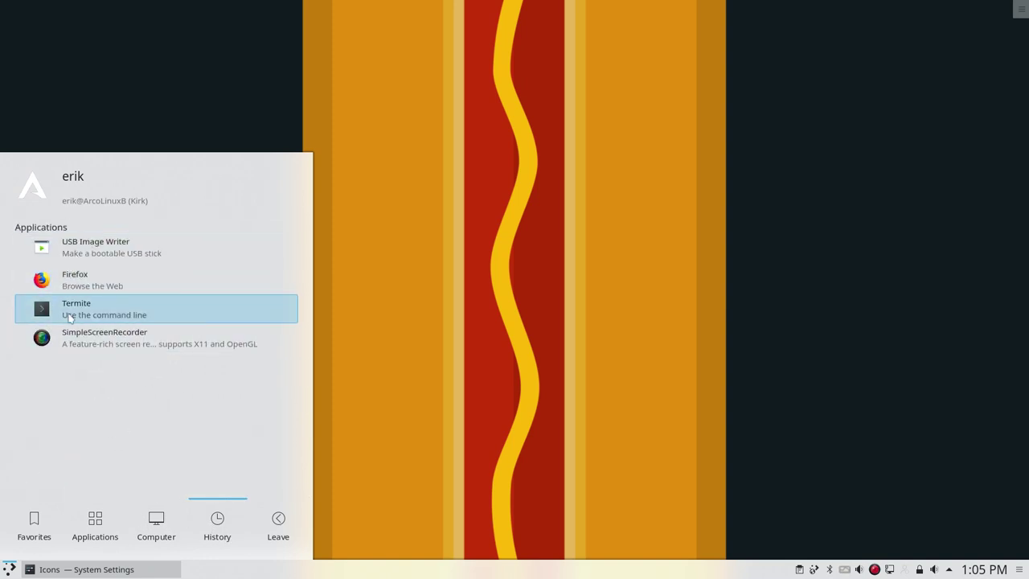
{"action": "left_click", "coordinate": [270, 524]}
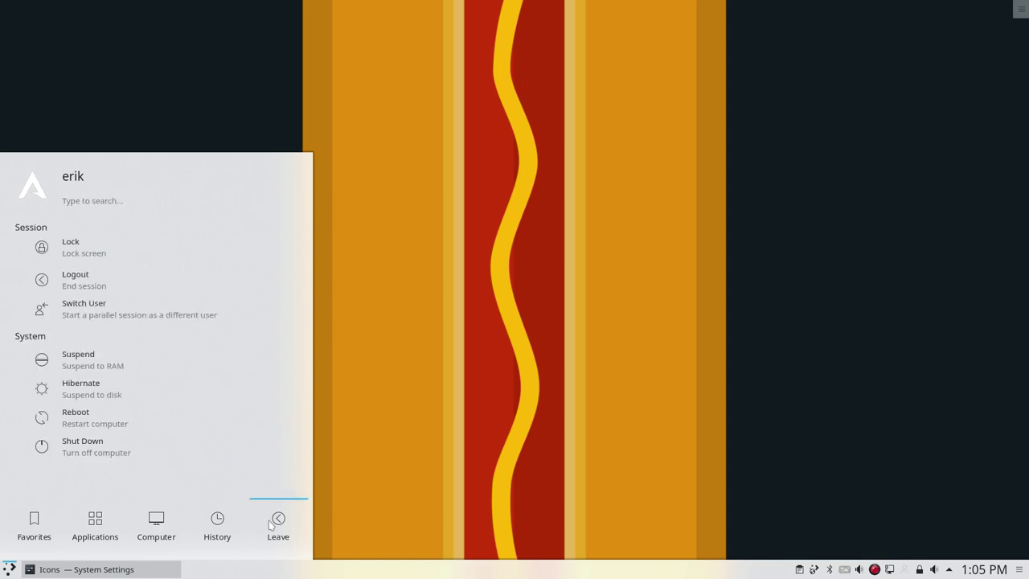
{"action": "left_click", "coordinate": [765, 511]}
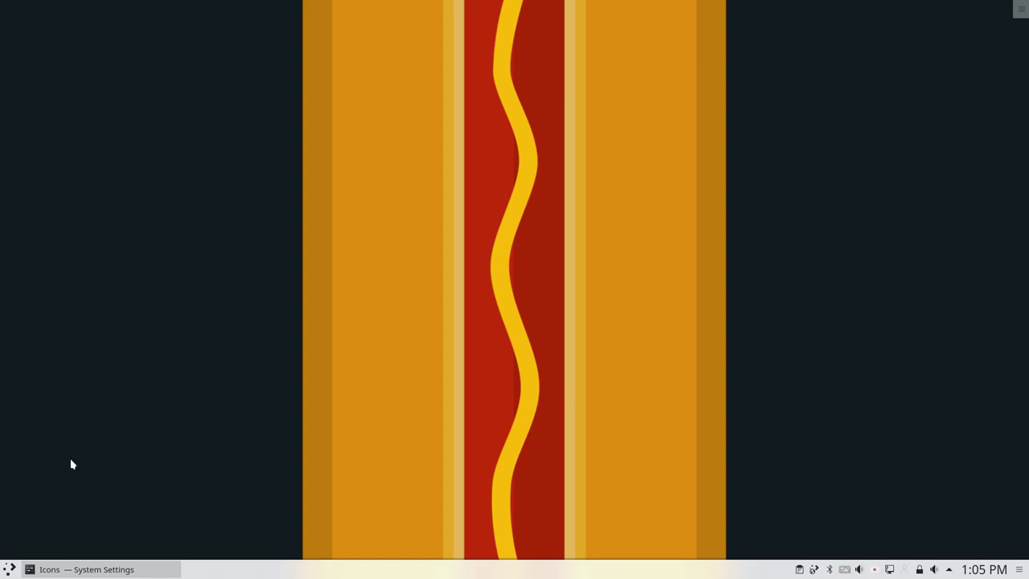
Launch the Konsole terminal from the launcher's Applications > System category
{"action": "left_click", "coordinate": [9, 568]}
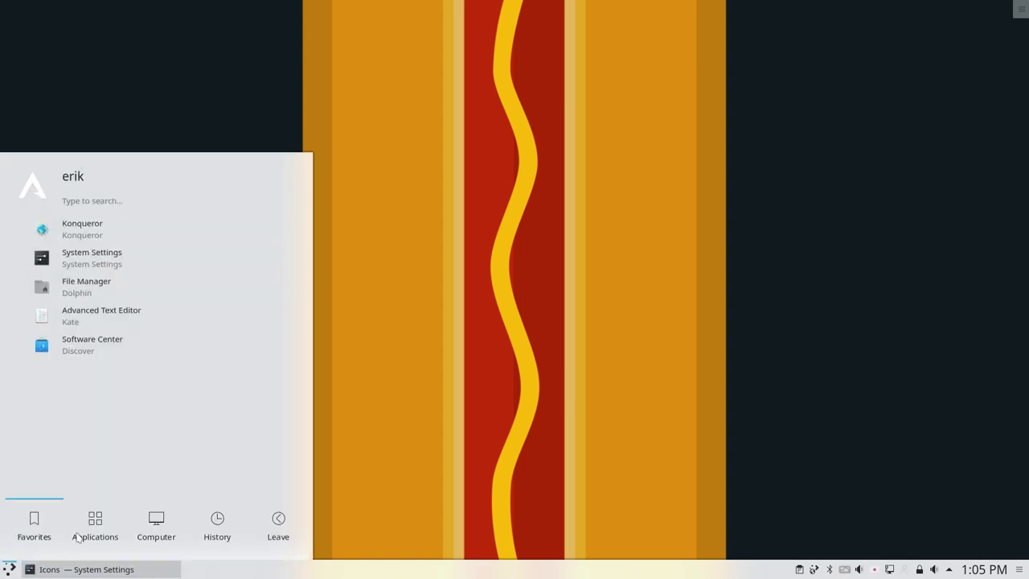
{"action": "left_click", "coordinate": [88, 528]}
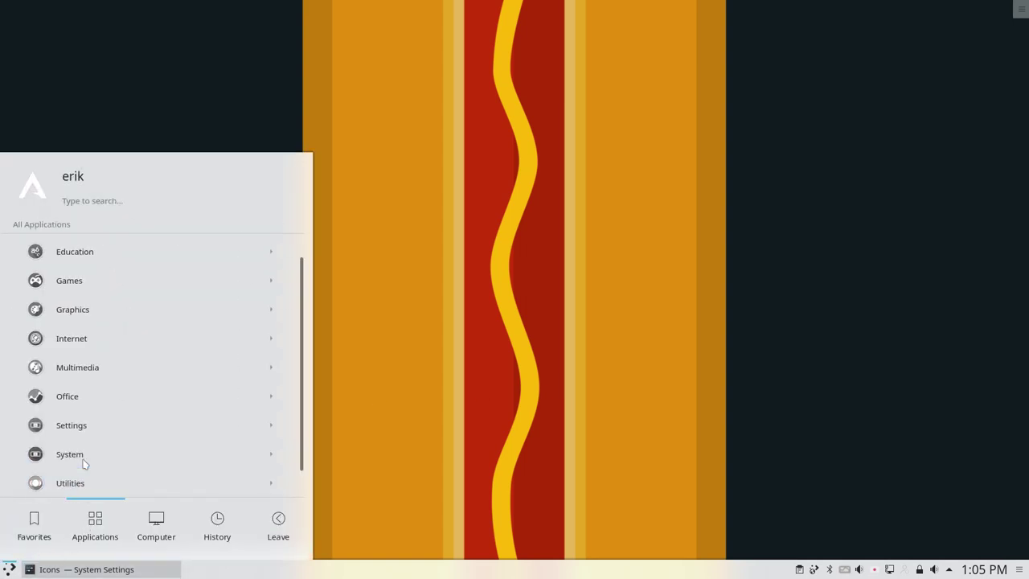
{"action": "left_click", "coordinate": [88, 455]}
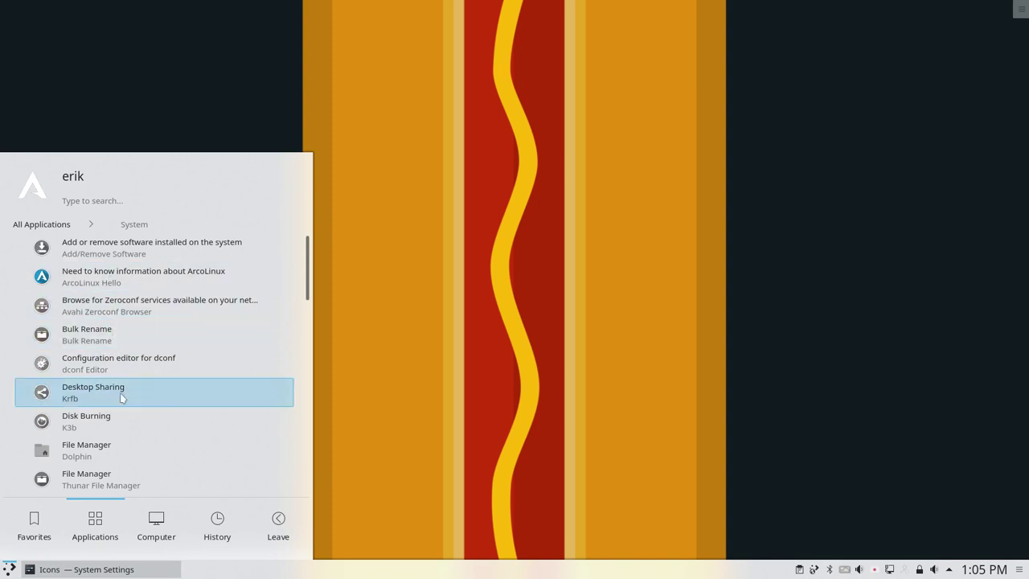
{"action": "scroll", "coordinate": [121, 454], "scroll_direction": "down", "scroll_amount": 5}
{"action": "scroll", "coordinate": [120, 455], "scroll_direction": "down", "scroll_amount": 2}
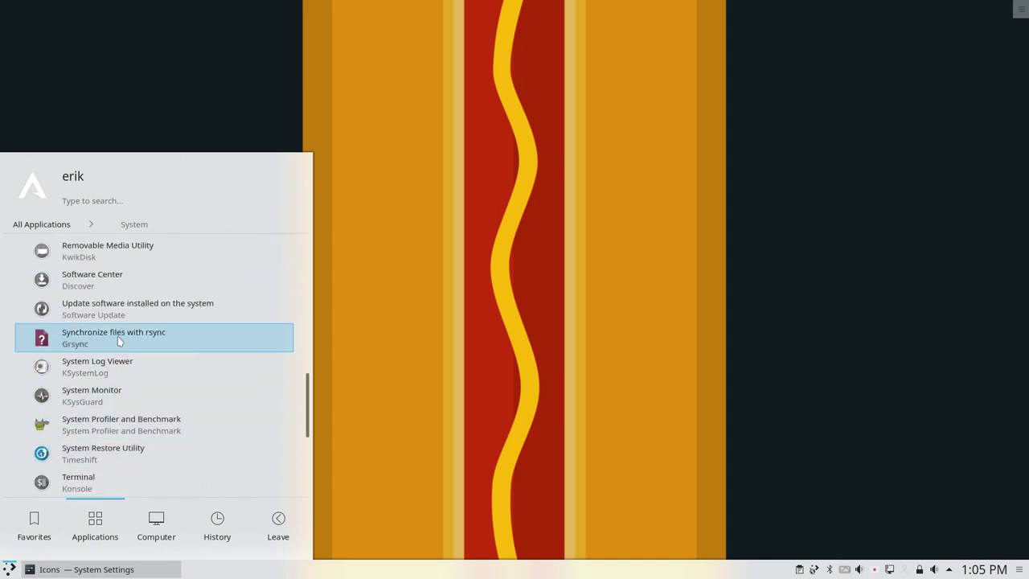
{"action": "scroll", "coordinate": [111, 418], "scroll_direction": "down", "scroll_amount": 4}
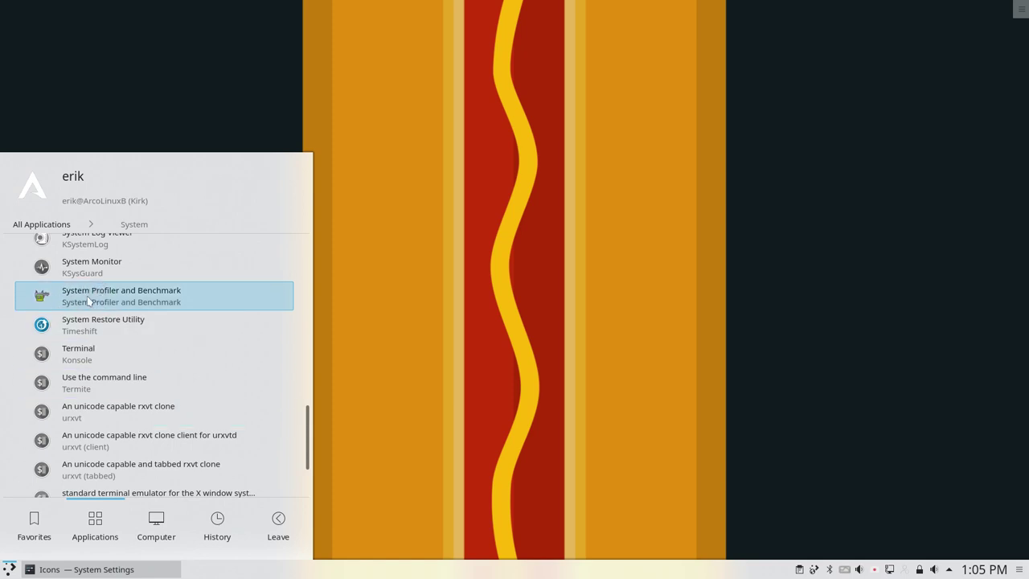
{"action": "left_click", "coordinate": [85, 356]}
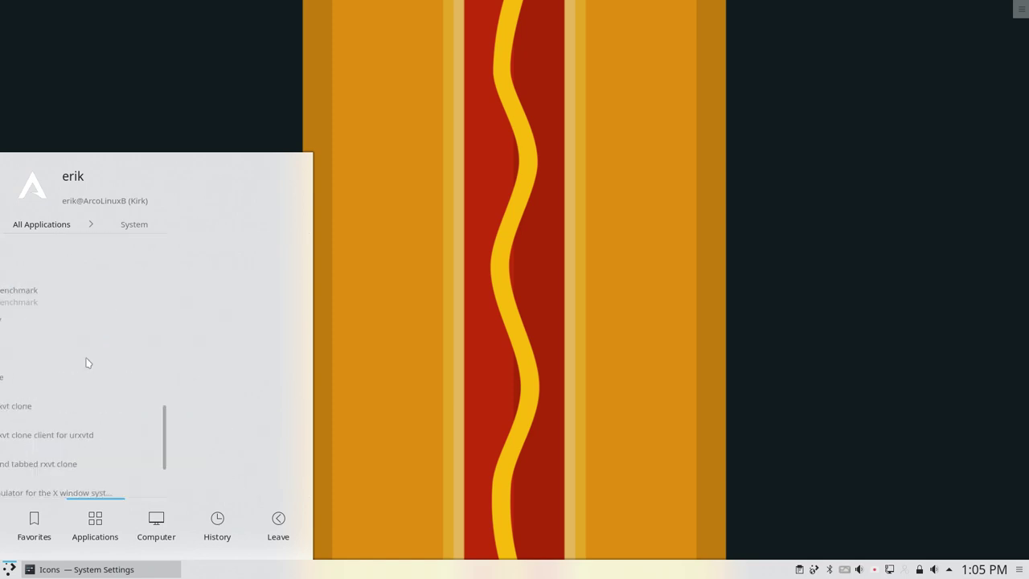
Centre Konsole, run sudo hardcode-fixer with the admin password, then close the terminal
{"action": "left_click_drag", "start_coordinate": [299, 17], "coordinate": [575, 136]}
{"action": "type", "text": "sudo hardc"}
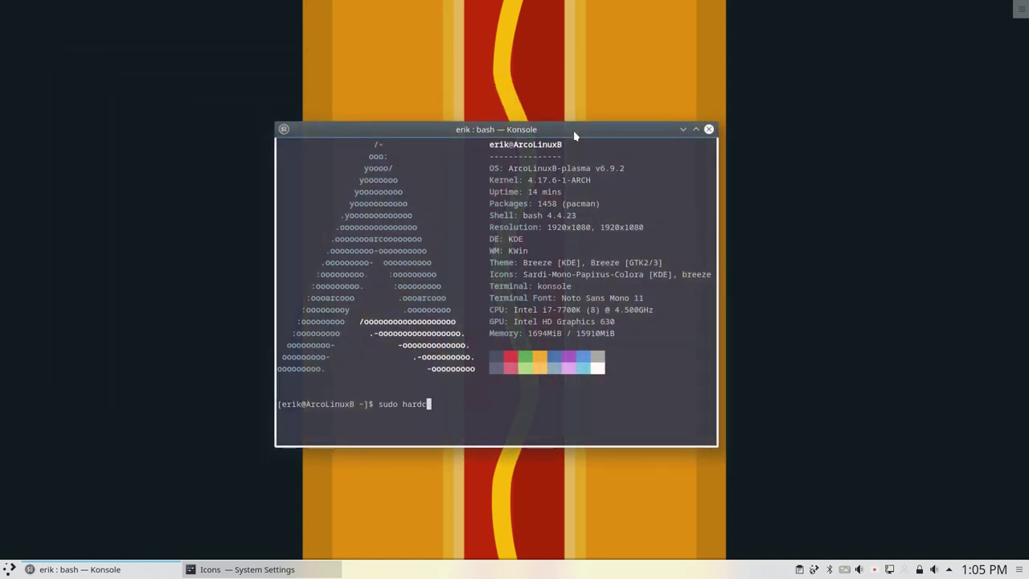
{"action": "key", "text": "Tab"}
{"action": "key", "text": "Return"}
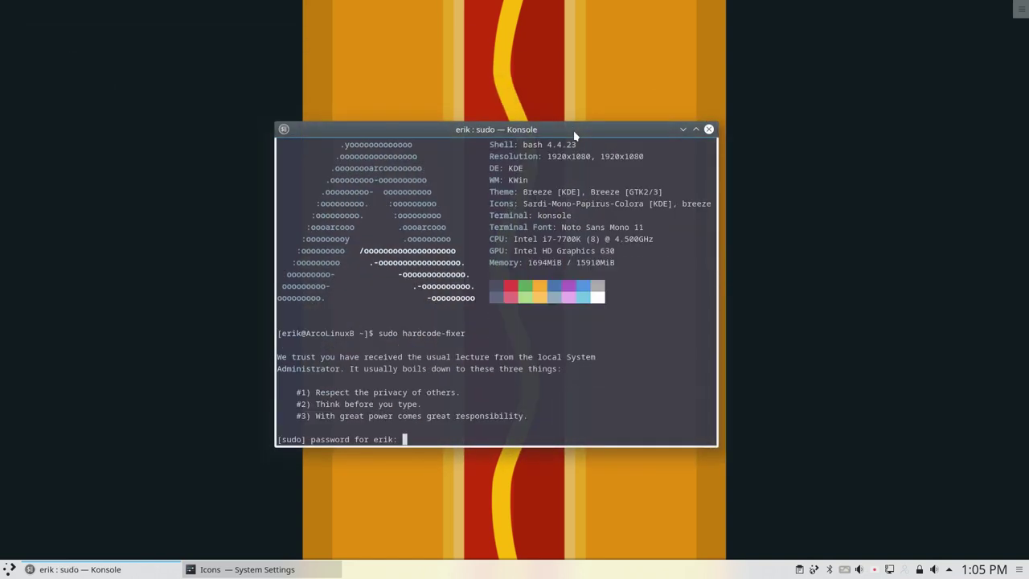
{"action": "key", "text": "Return"}
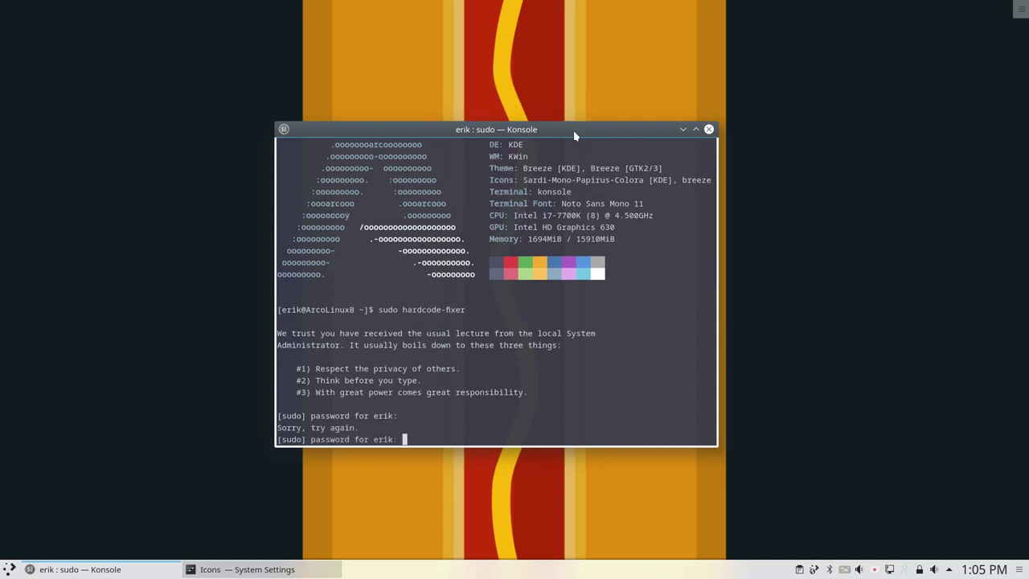
{"action": "key", "text": "Return"}
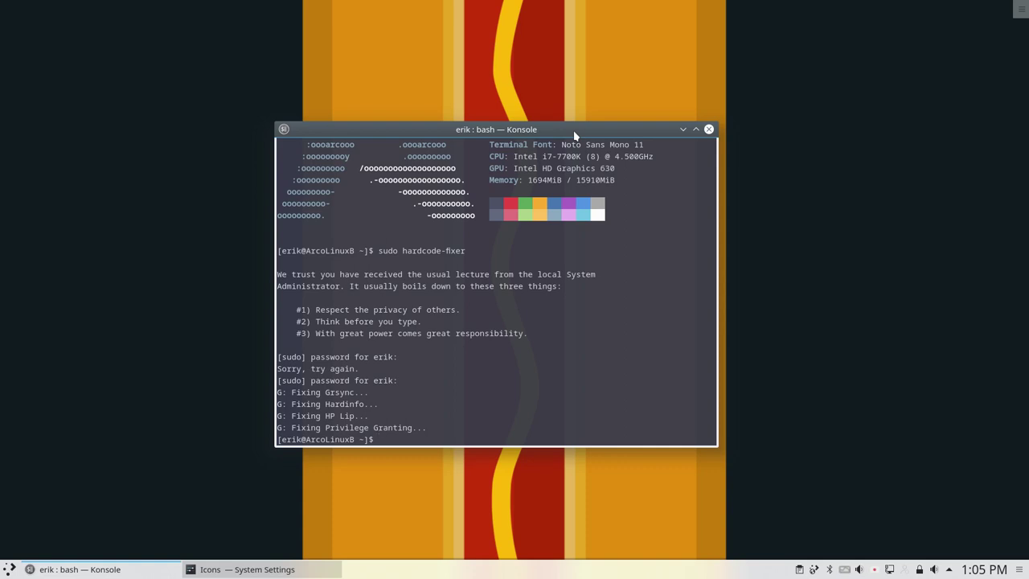
{"action": "left_click", "coordinate": [709, 129]}
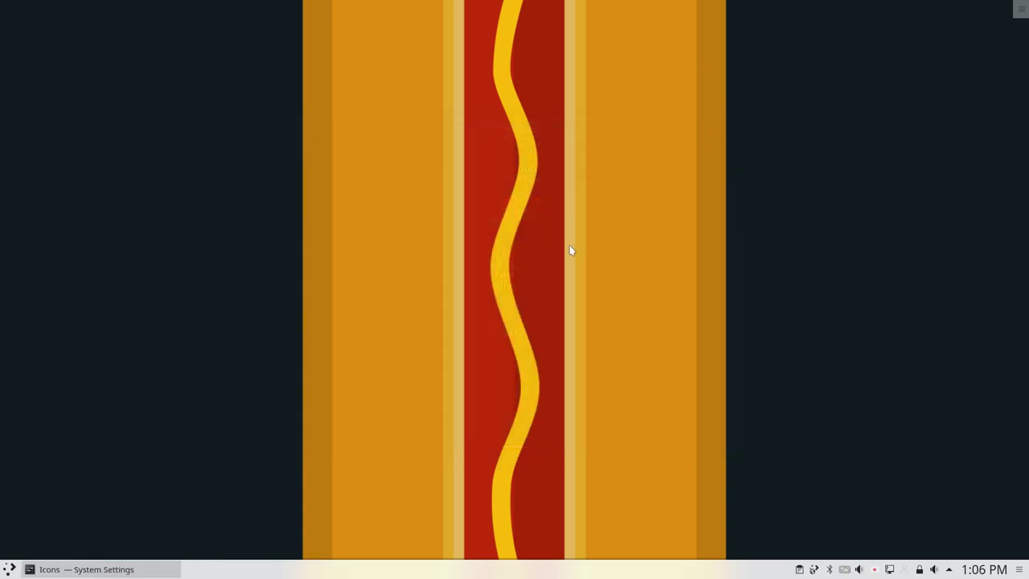
Look through the launcher's Applications and Computer tabs, close it, and reopen it on Favorites
{"action": "left_click", "coordinate": [8, 569]}
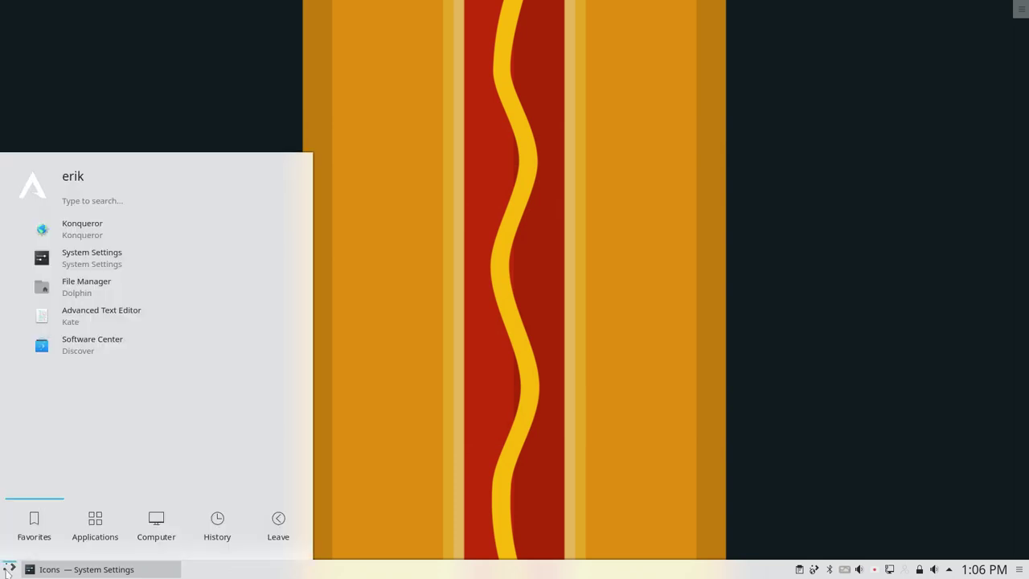
{"action": "left_click", "coordinate": [94, 531]}
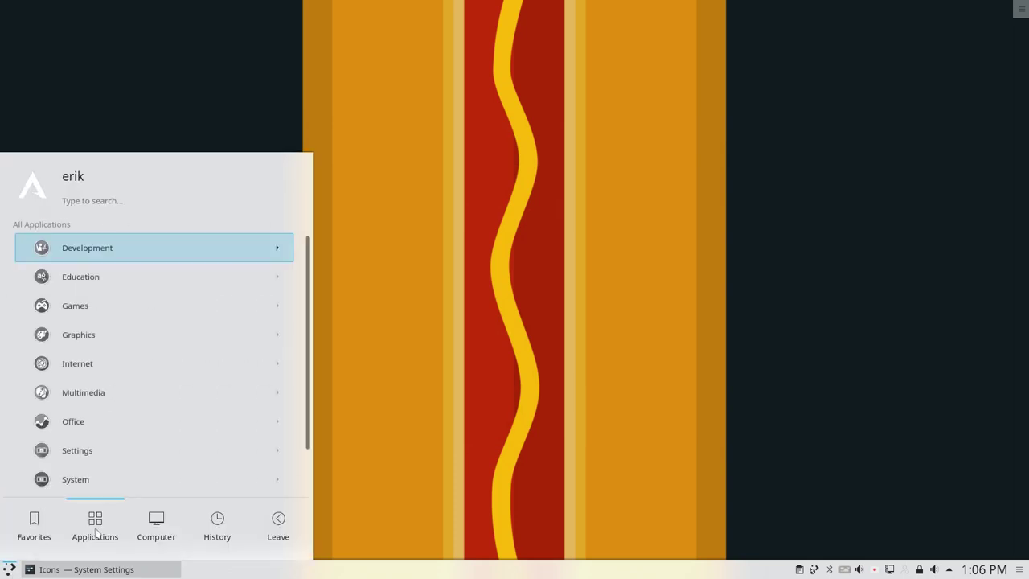
{"action": "left_click", "coordinate": [156, 524]}
{"action": "scroll", "coordinate": [128, 358], "scroll_direction": "down", "scroll_amount": 3}
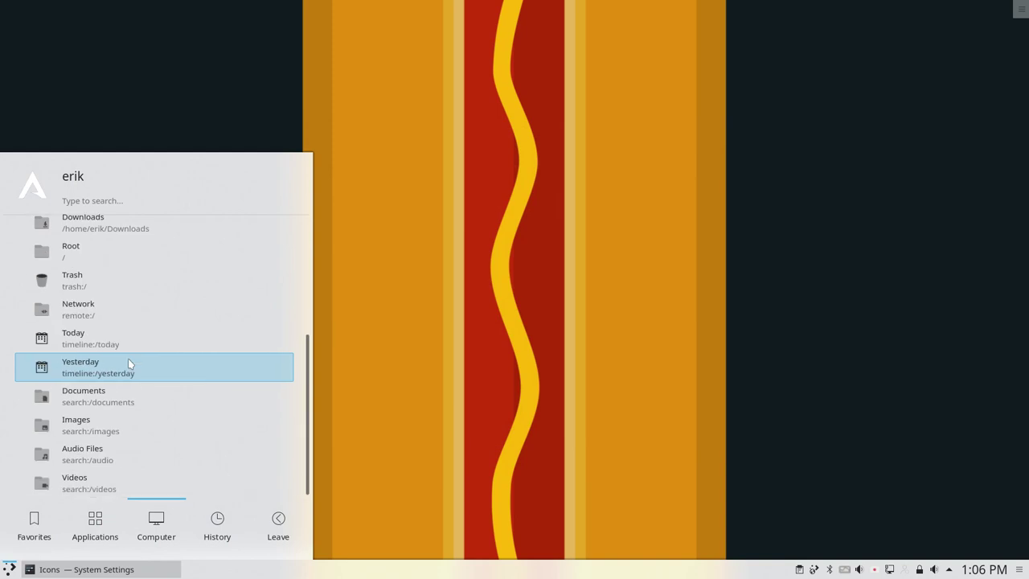
{"action": "scroll", "coordinate": [128, 358], "scroll_direction": "up", "scroll_amount": 3}
{"action": "left_click", "coordinate": [503, 255]}
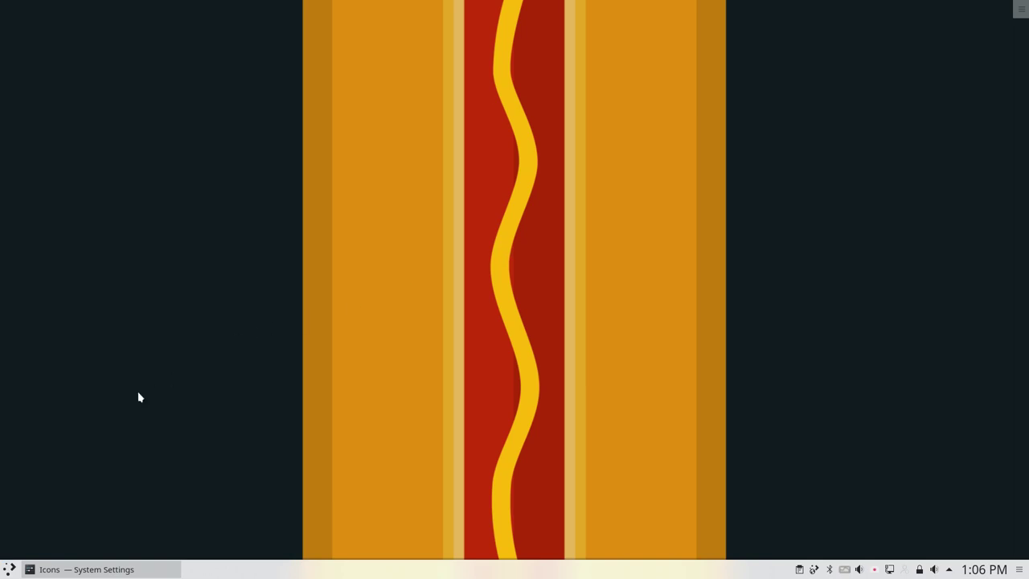
{"action": "left_click", "coordinate": [11, 570]}
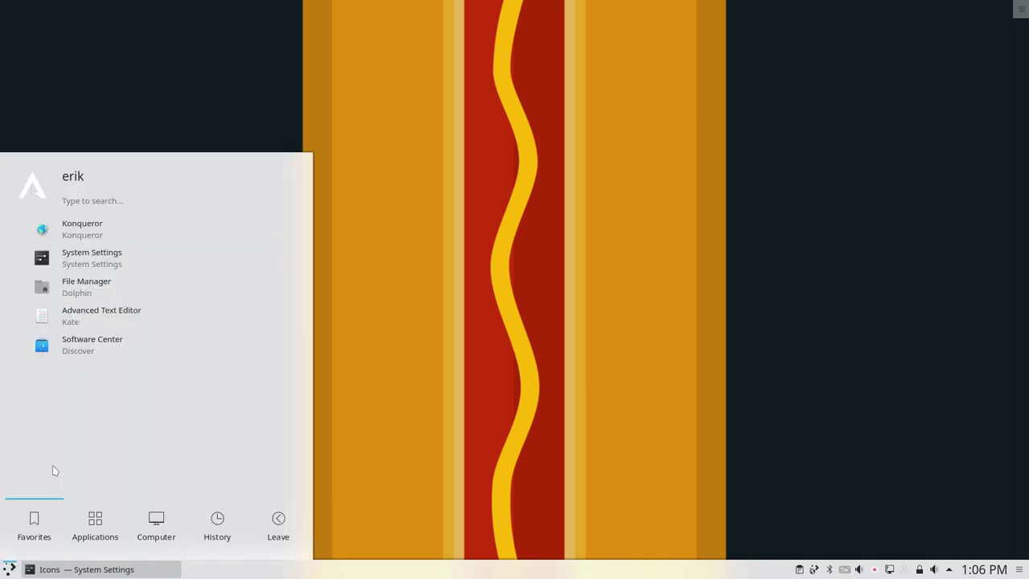
In System Settings, browse Colors and Icons, then open Get New Looks from Look And Feel
{"action": "left_click", "coordinate": [104, 262]}
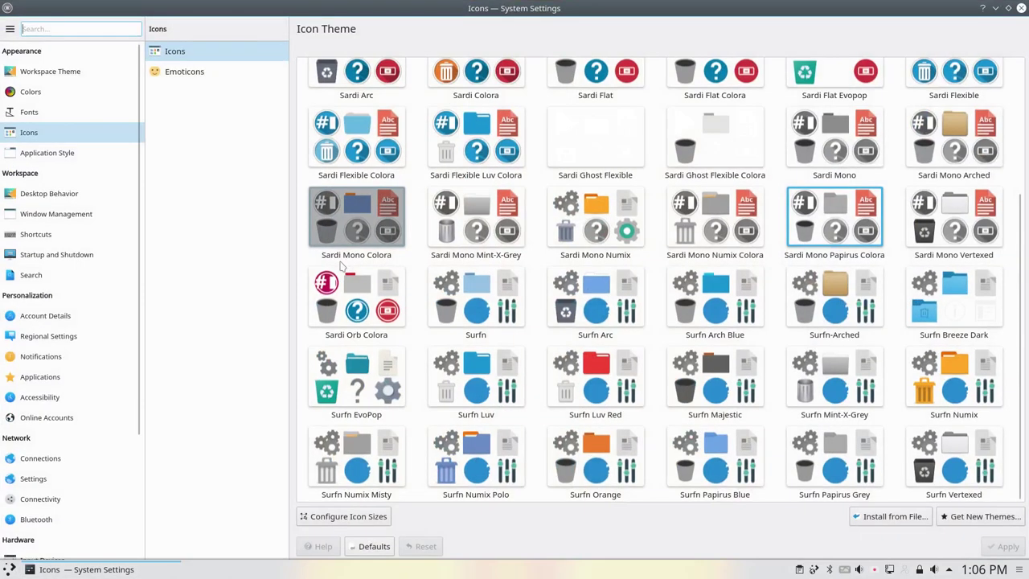
{"action": "left_click", "coordinate": [68, 74]}
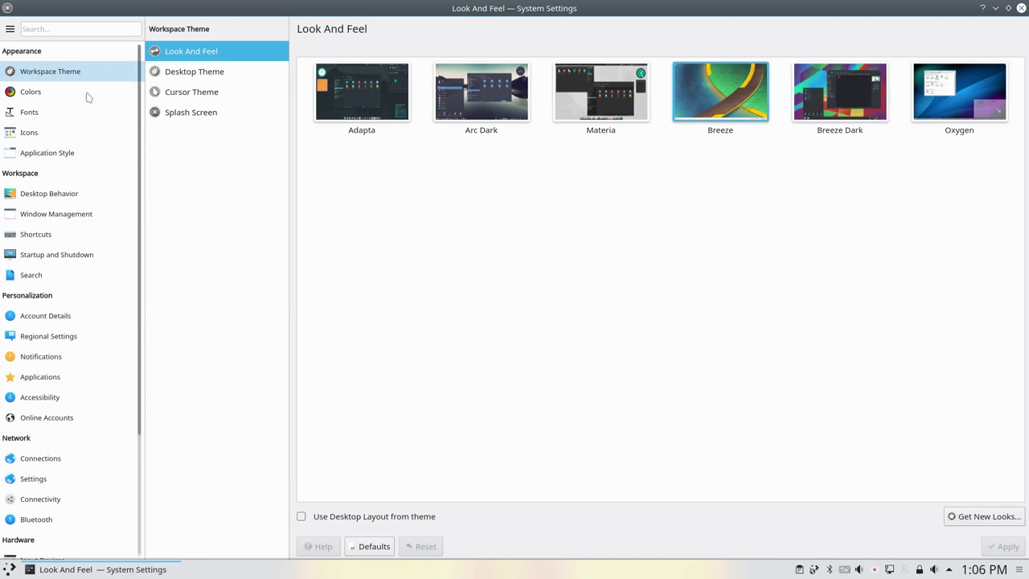
{"action": "left_click", "coordinate": [56, 92]}
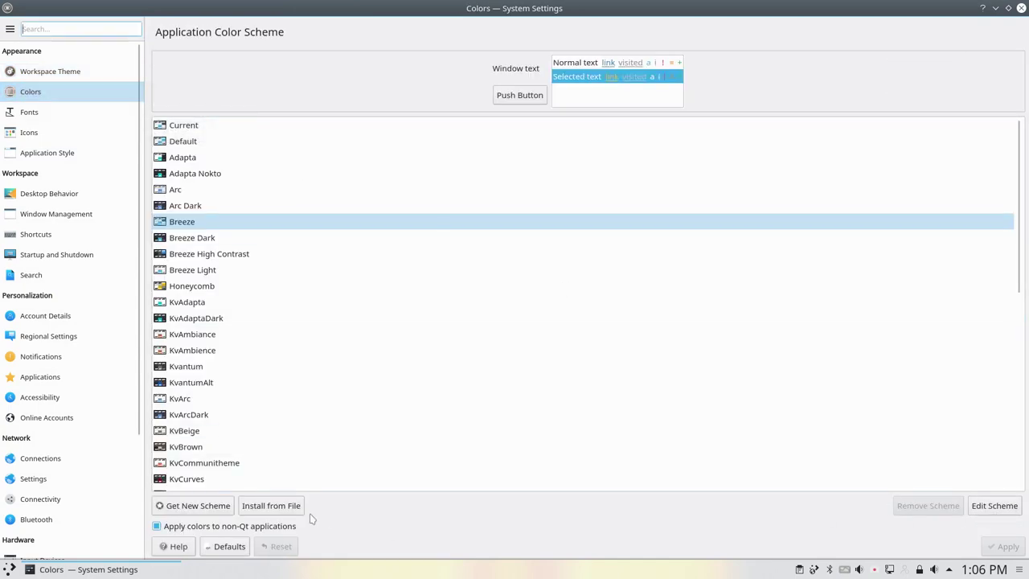
{"action": "left_click", "coordinate": [48, 132]}
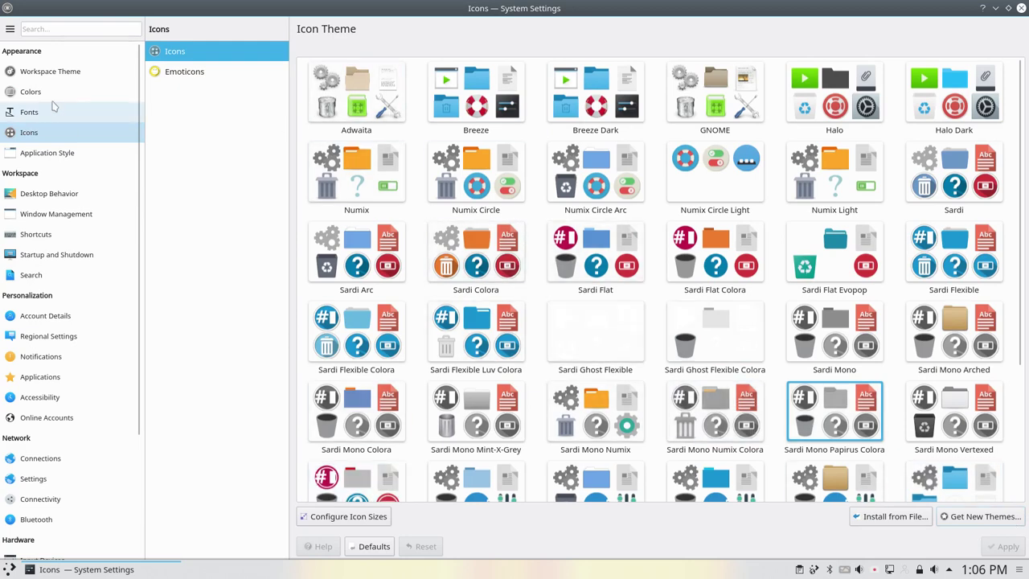
{"action": "left_click", "coordinate": [56, 71]}
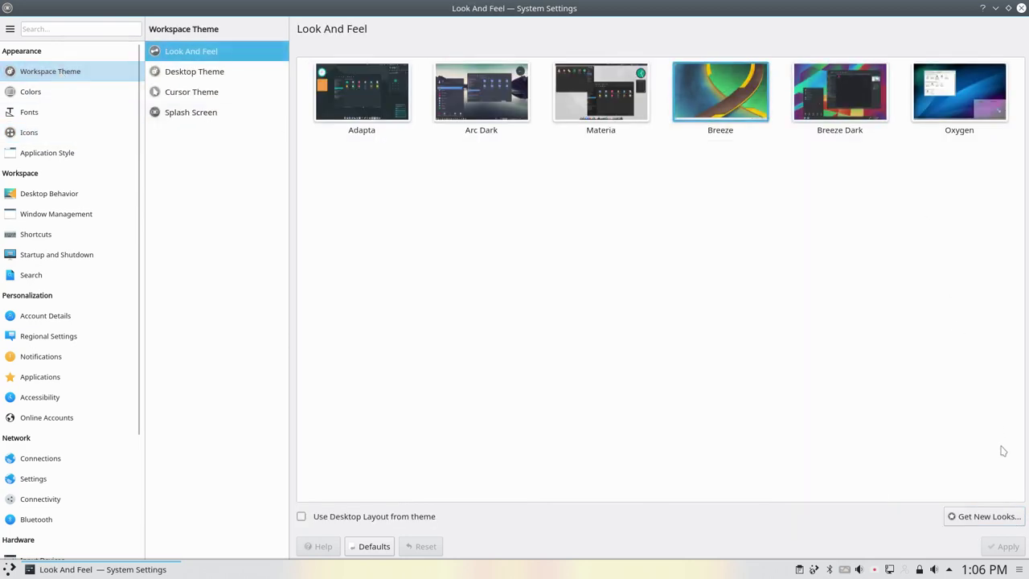
{"action": "left_click", "coordinate": [976, 519]}
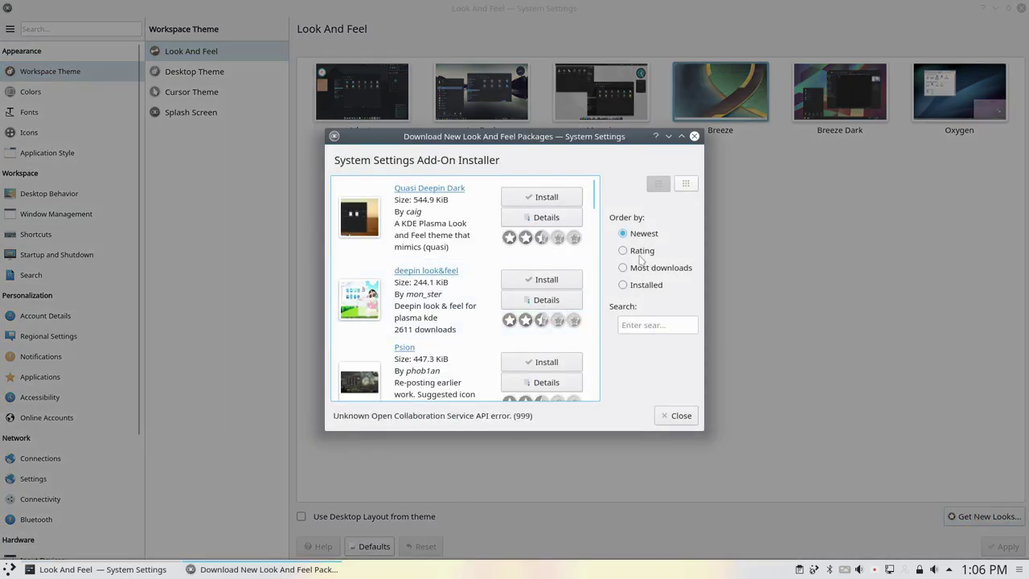
Search 'numi', install the Numix look-and-feel package, and apply Numix as the Look And Feel
{"action": "left_click", "coordinate": [636, 324]}
{"action": "type", "text": "numix"}
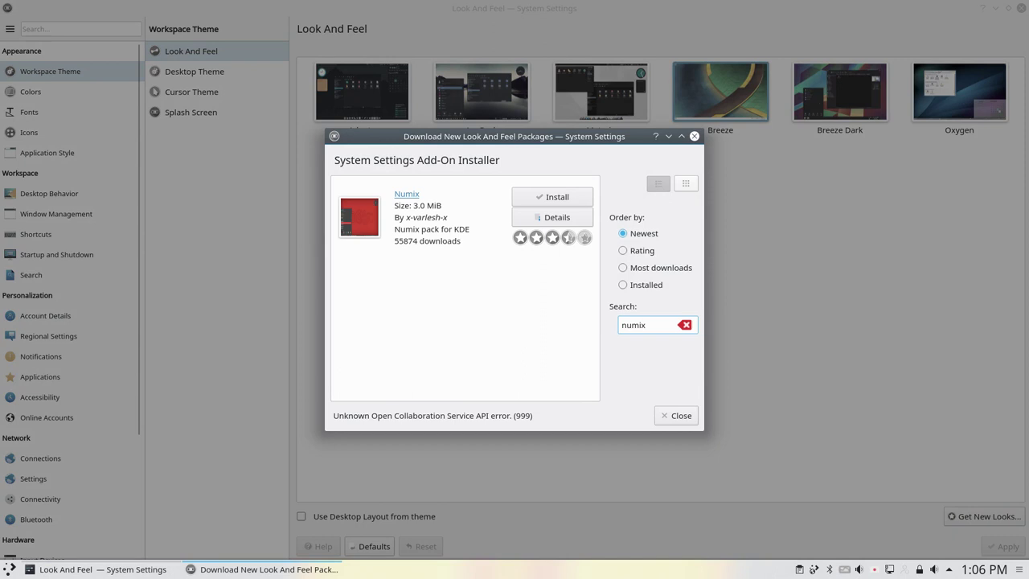
{"action": "left_click", "coordinate": [560, 202]}
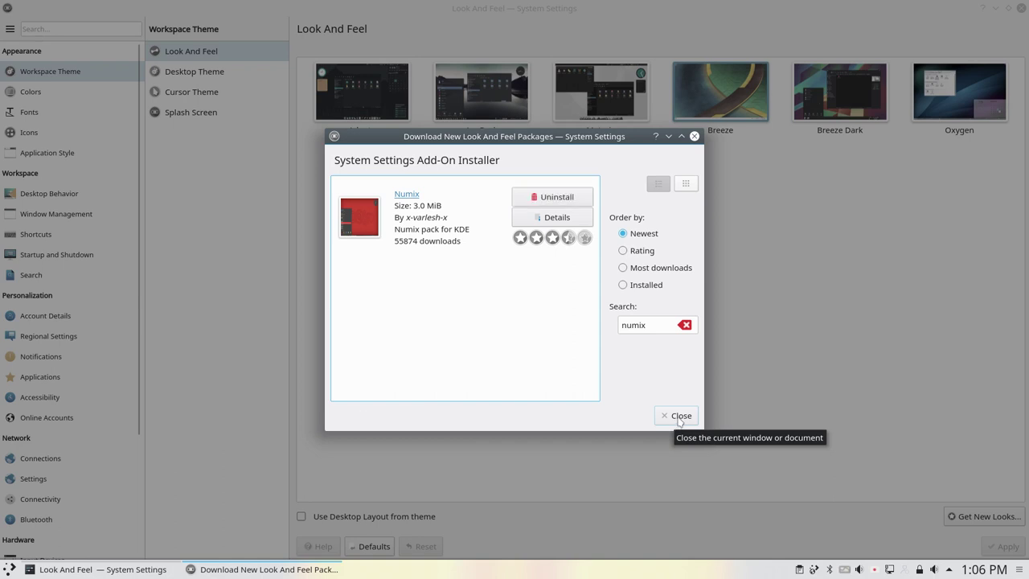
{"action": "left_click", "coordinate": [679, 417]}
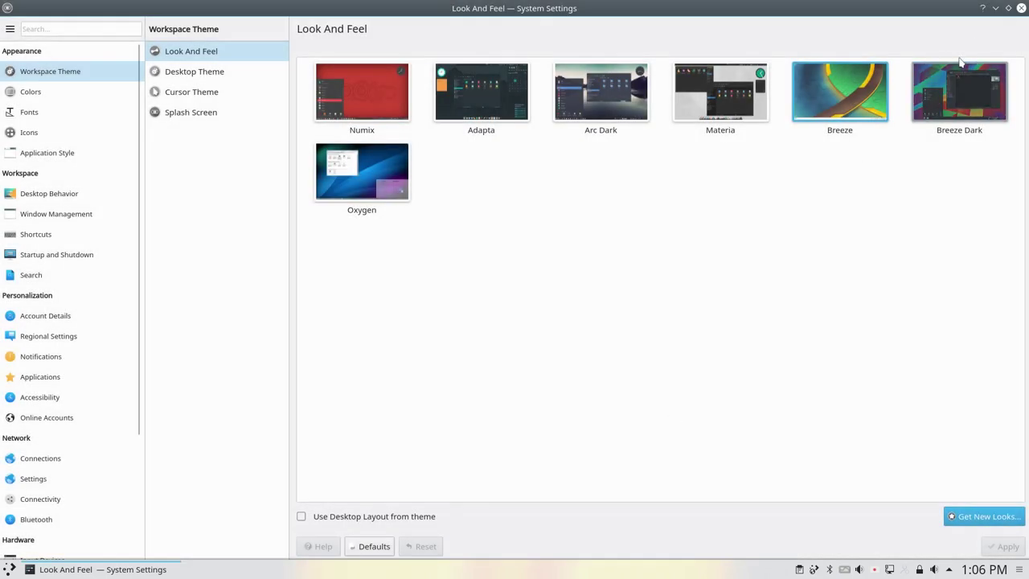
{"action": "left_click", "coordinate": [395, 97]}
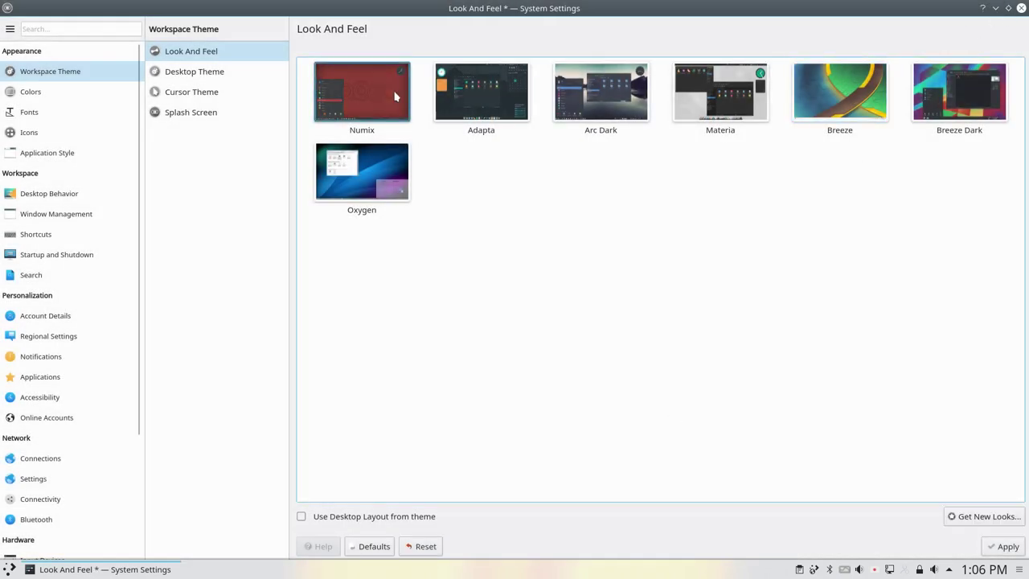
{"action": "left_click", "coordinate": [995, 548]}
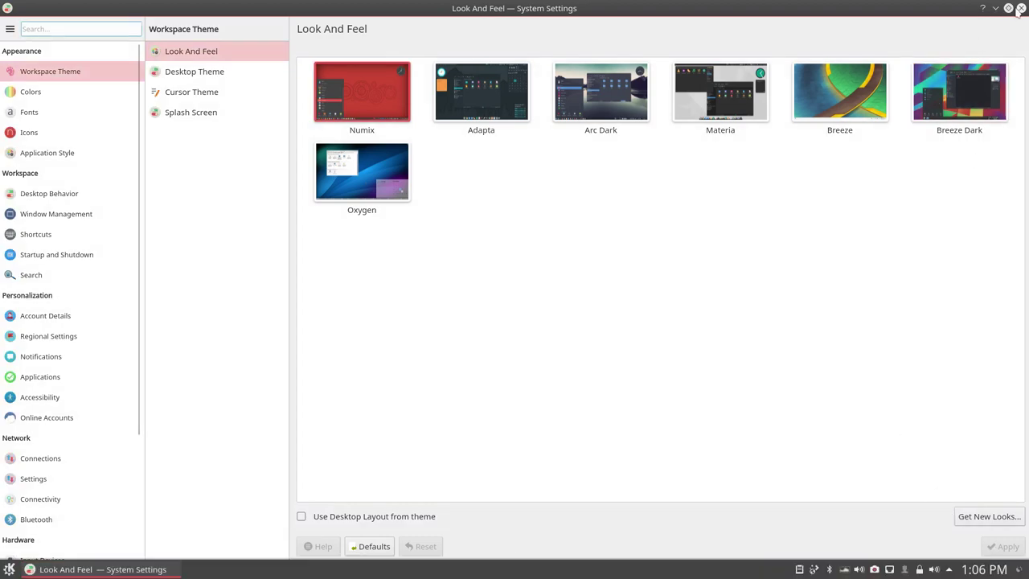
Close System Settings and browse the launcher's sections and recent applications with the keyboard
{"action": "left_click", "coordinate": [1020, 8]}
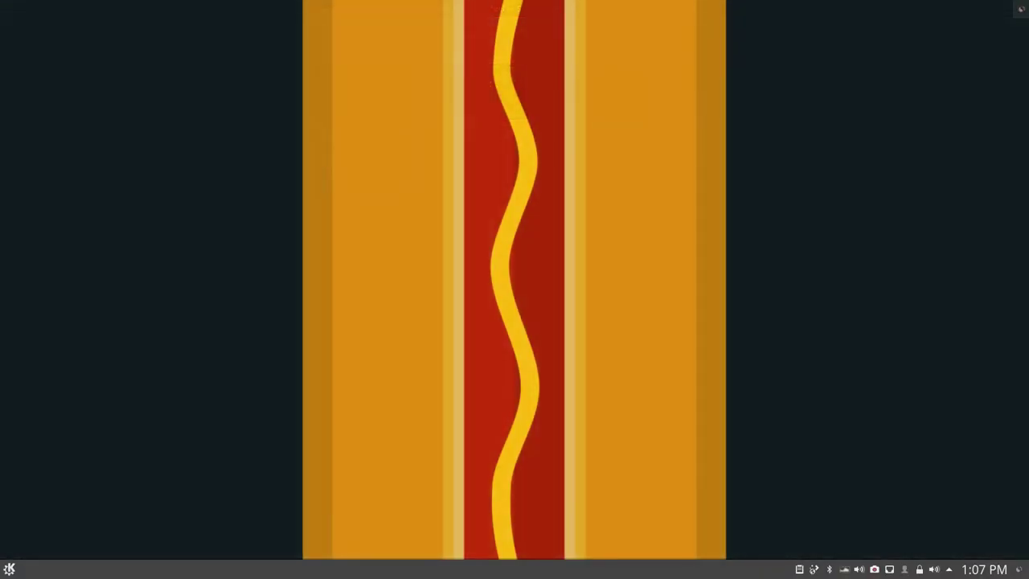
{"action": "key", "text": "super"}
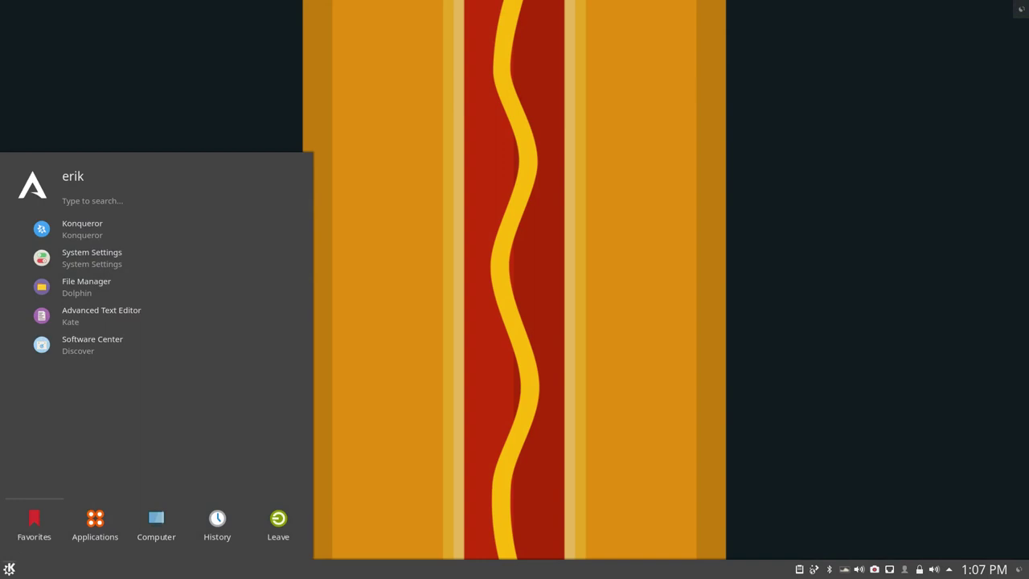
{"action": "key", "text": "Right"}
{"action": "key", "text": "Right"}
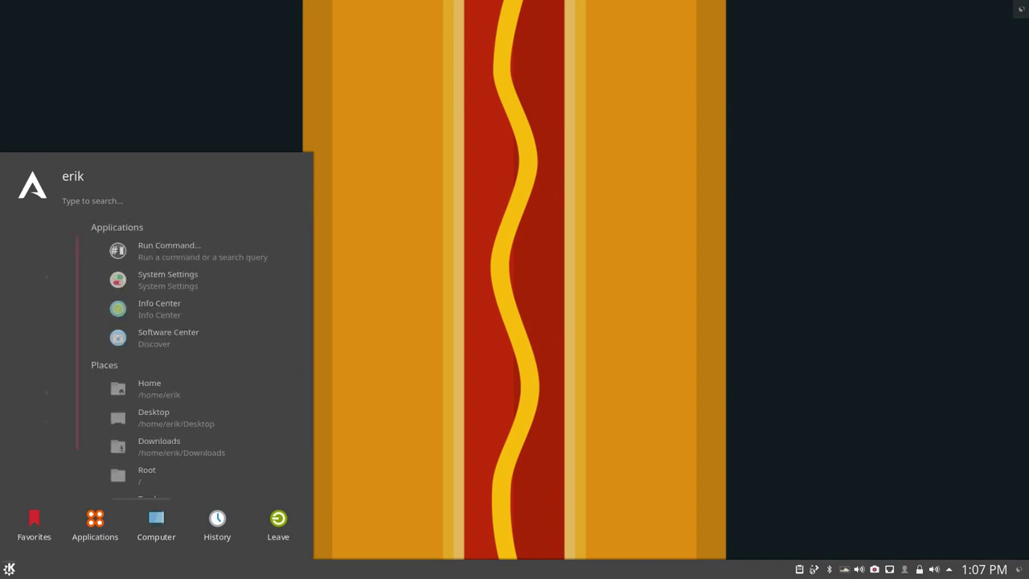
{"action": "key", "text": "Right"}
{"action": "key", "text": "Up"}
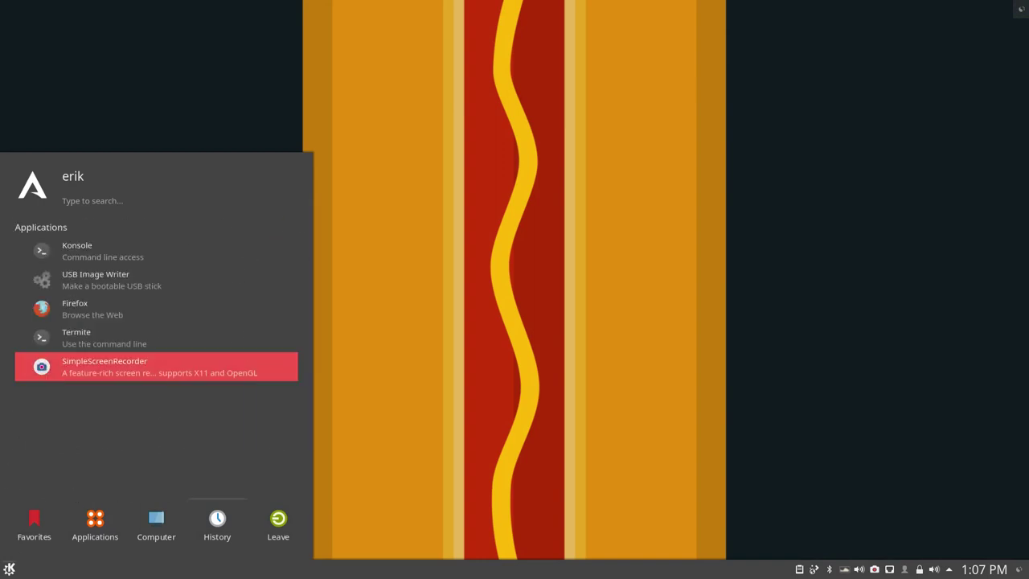
{"action": "key", "text": "Up"}
{"action": "key", "text": "Up"}
{"action": "key", "text": "Up"}
{"action": "key", "text": "Up"}
{"action": "key", "text": "Down"}
{"action": "key", "text": "Down"}
{"action": "key", "text": "Down"}
{"action": "key", "text": "Down"}
{"action": "key", "text": "Return"}
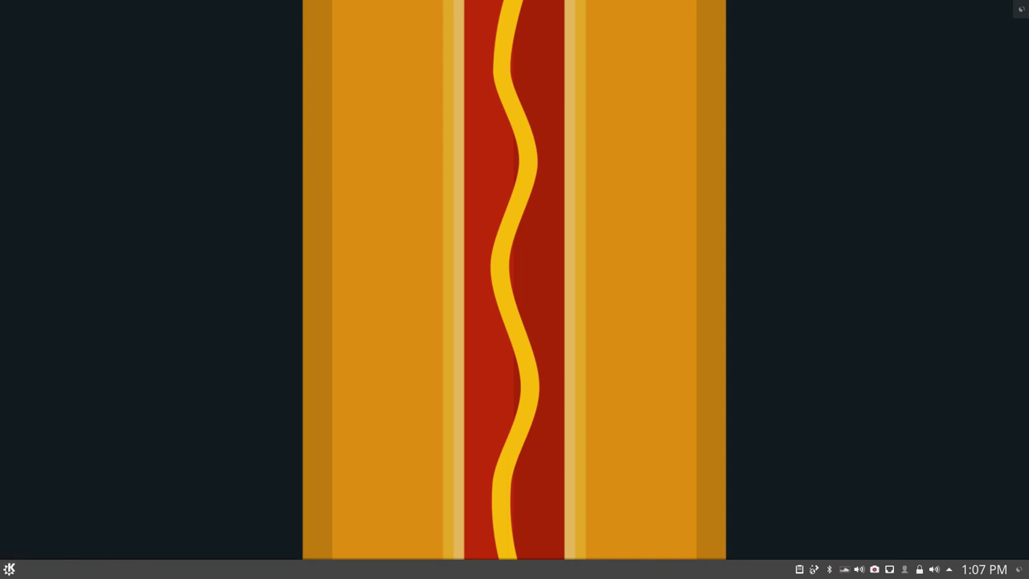
Launch Dolphin from Favorites, centre its window, then launch System Settings
{"action": "key", "text": "super"}
{"action": "key", "text": "Down"}
{"action": "key", "text": "Down"}
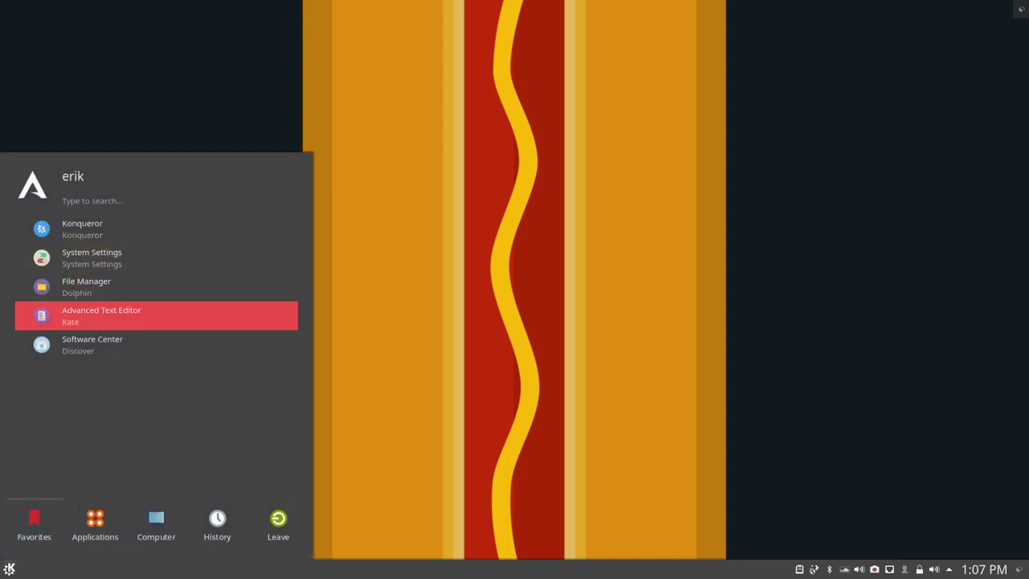
{"action": "key", "text": "Up"}
{"action": "key", "text": "Up"}
{"action": "key", "text": "Down"}
{"action": "key", "text": "Return"}
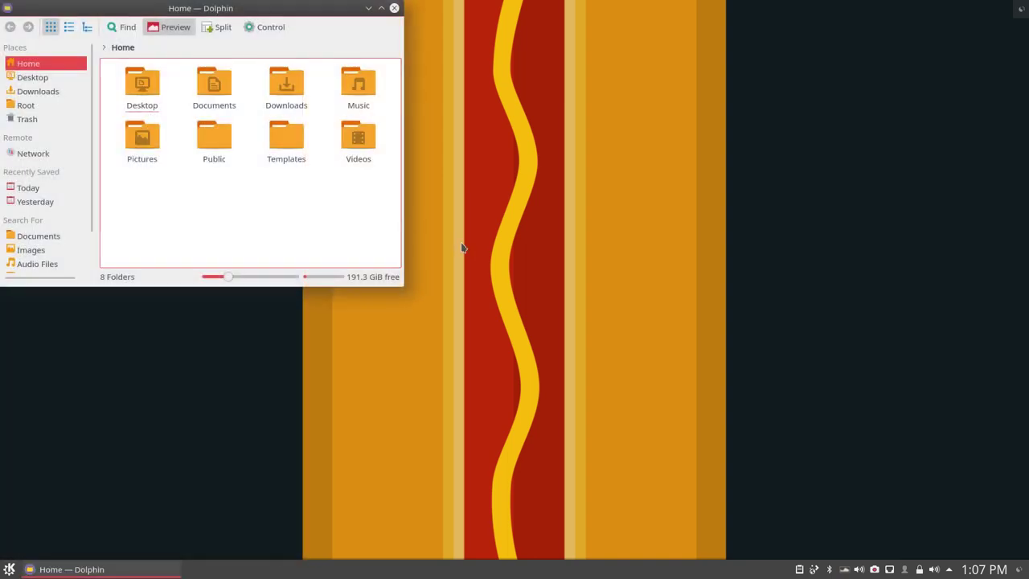
{"action": "left_click_drag", "start_coordinate": [221, 10], "coordinate": [654, 72]}
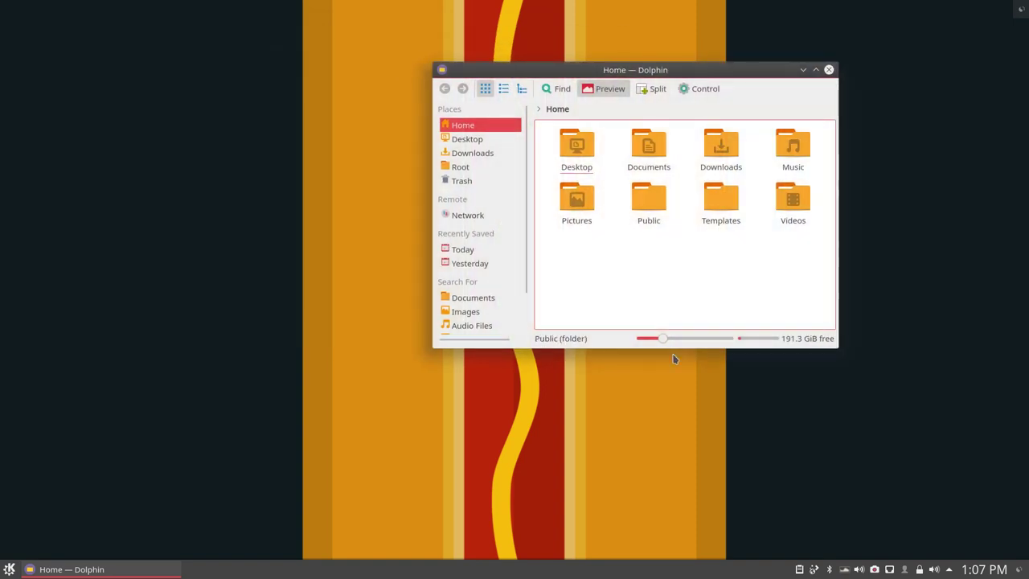
{"action": "left_click", "coordinate": [9, 570]}
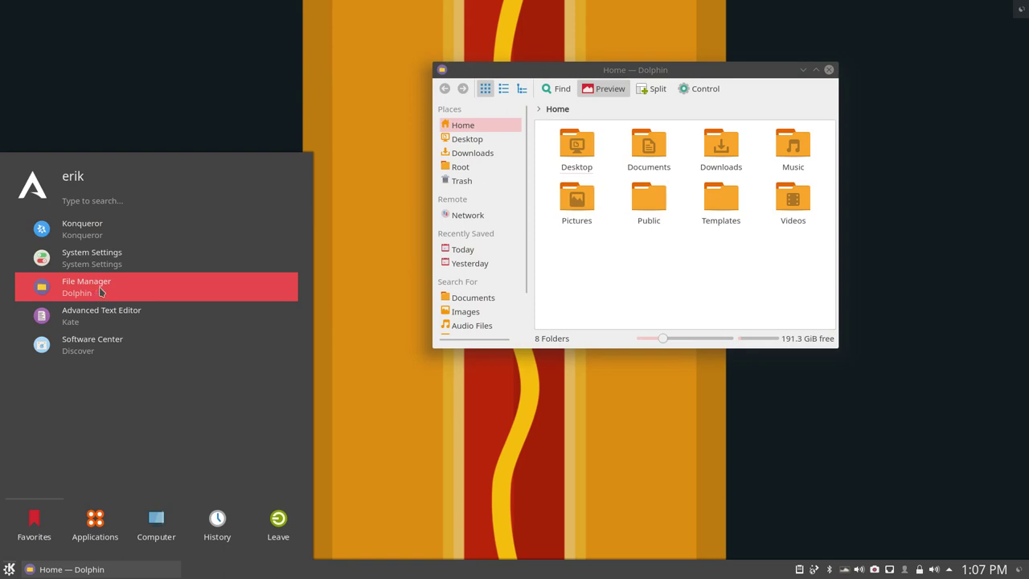
{"action": "left_click", "coordinate": [95, 258]}
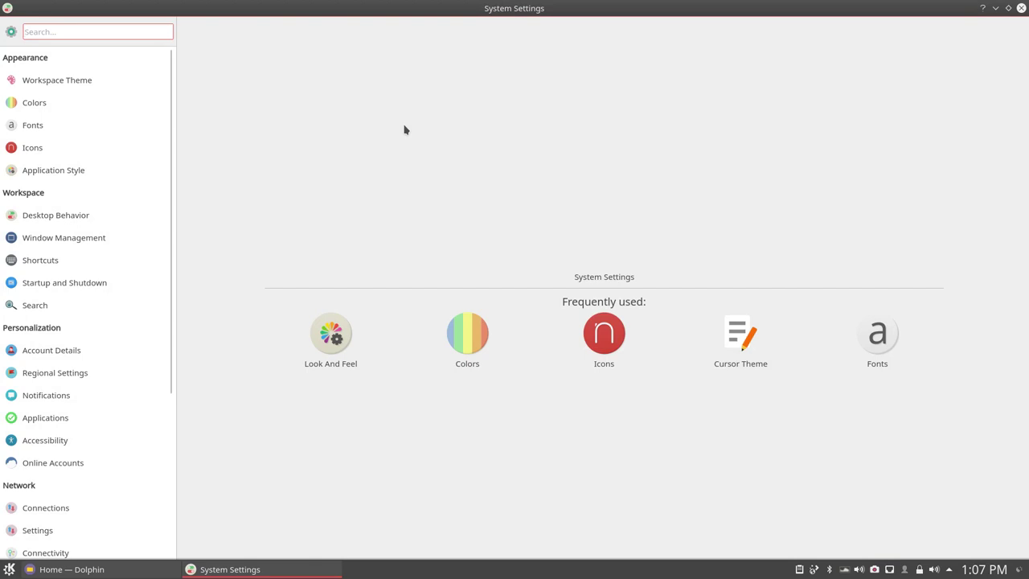
Select and apply the Numix Circle Arc icon theme on the Icons page
{"action": "mouse_move", "coordinate": [64, 85]}
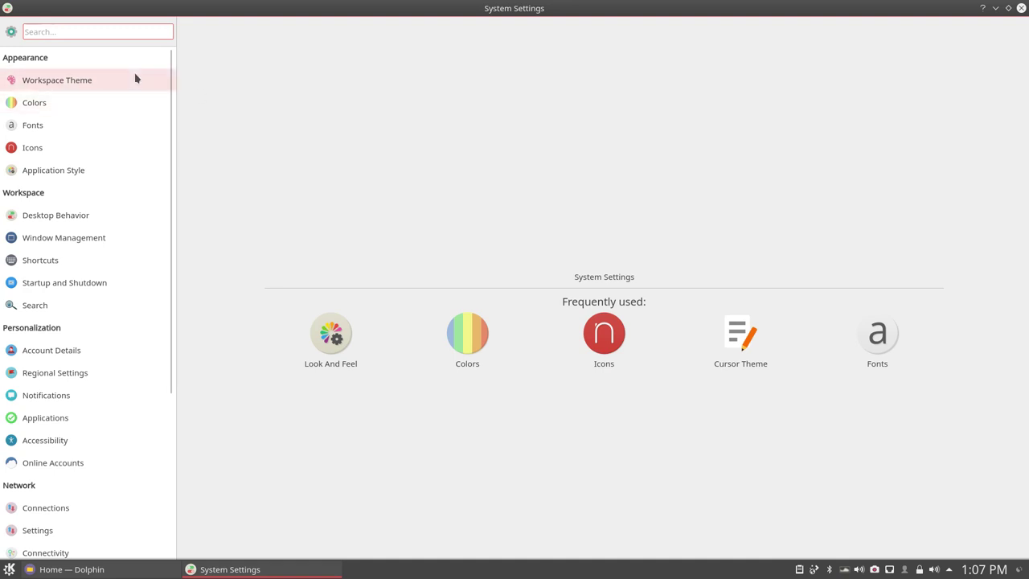
{"action": "mouse_move", "coordinate": [136, 78]}
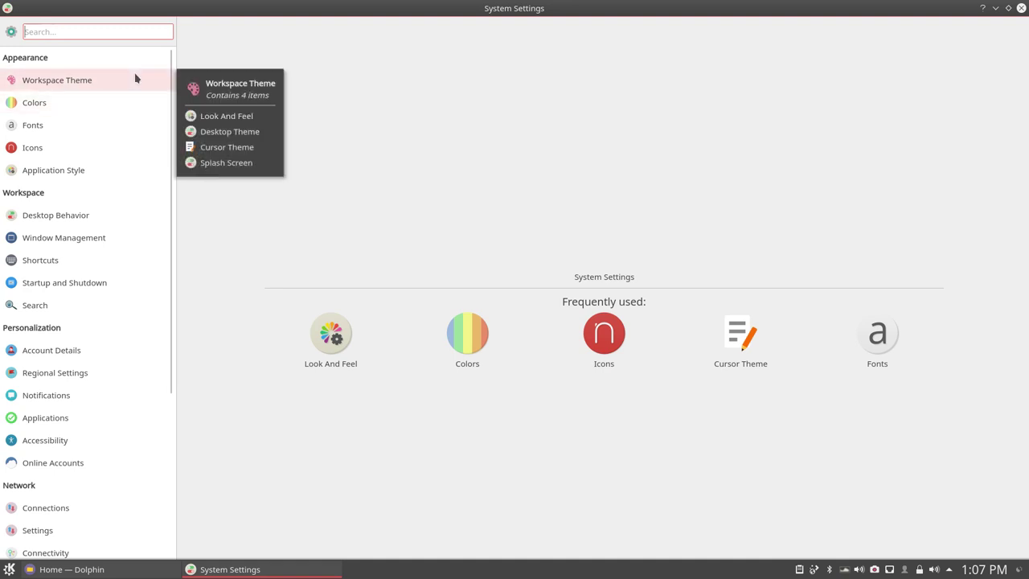
{"action": "left_click", "coordinate": [41, 149]}
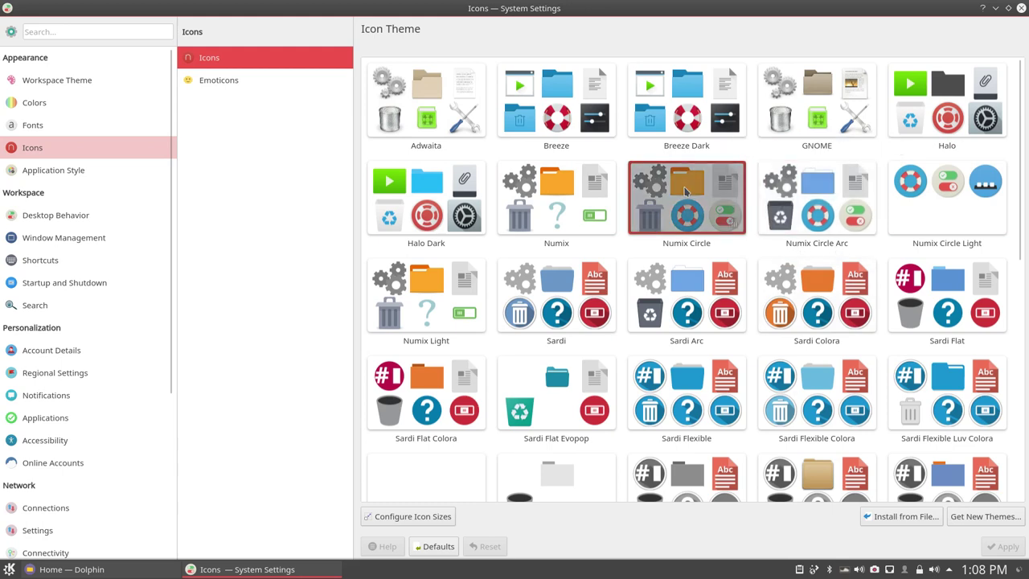
{"action": "left_click", "coordinate": [820, 191]}
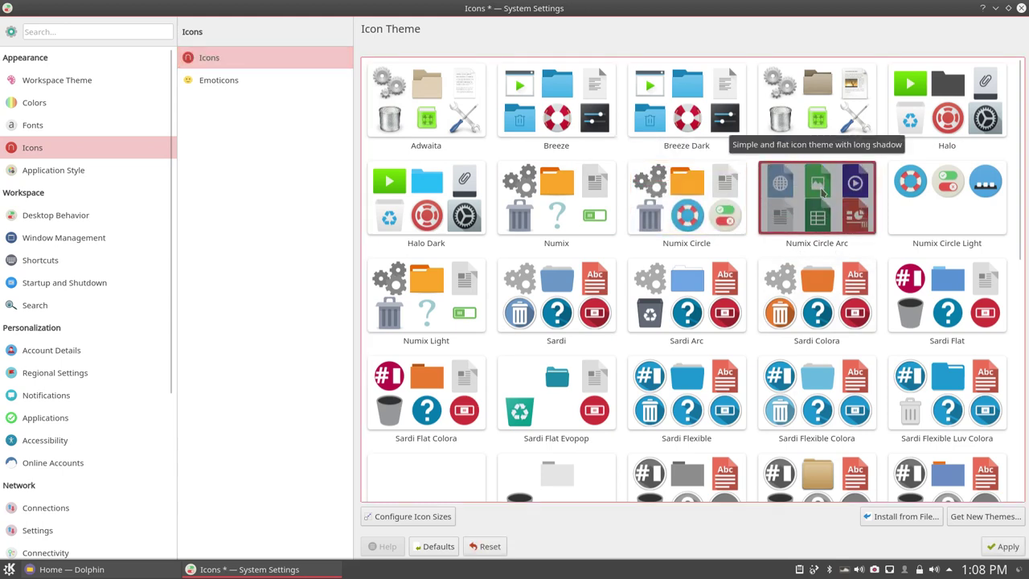
{"action": "left_click", "coordinate": [1005, 547]}
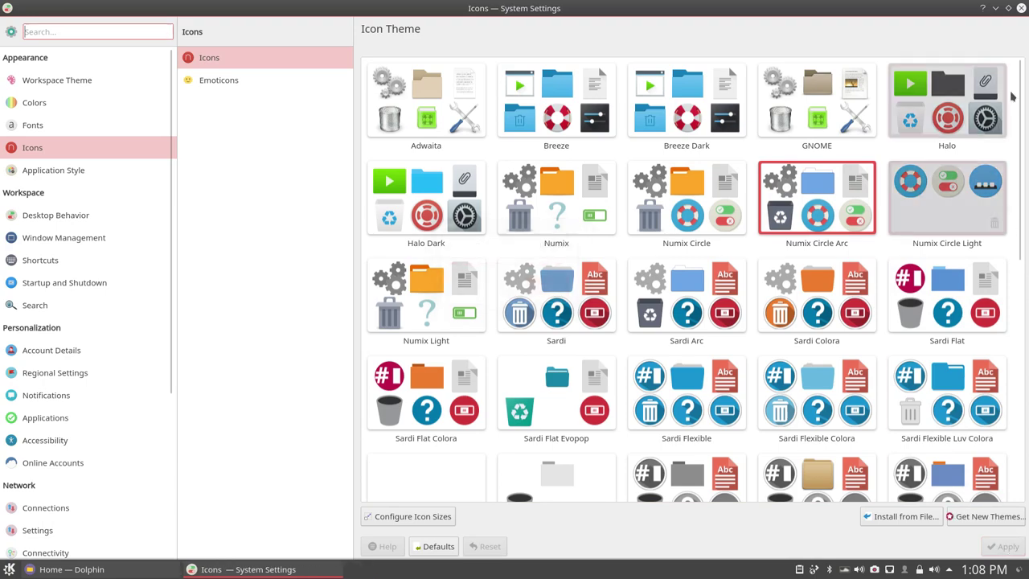
Close System Settings and Dolphin, reopen Dolphin from the launcher, and shift it left and down
{"action": "left_click", "coordinate": [1021, 8]}
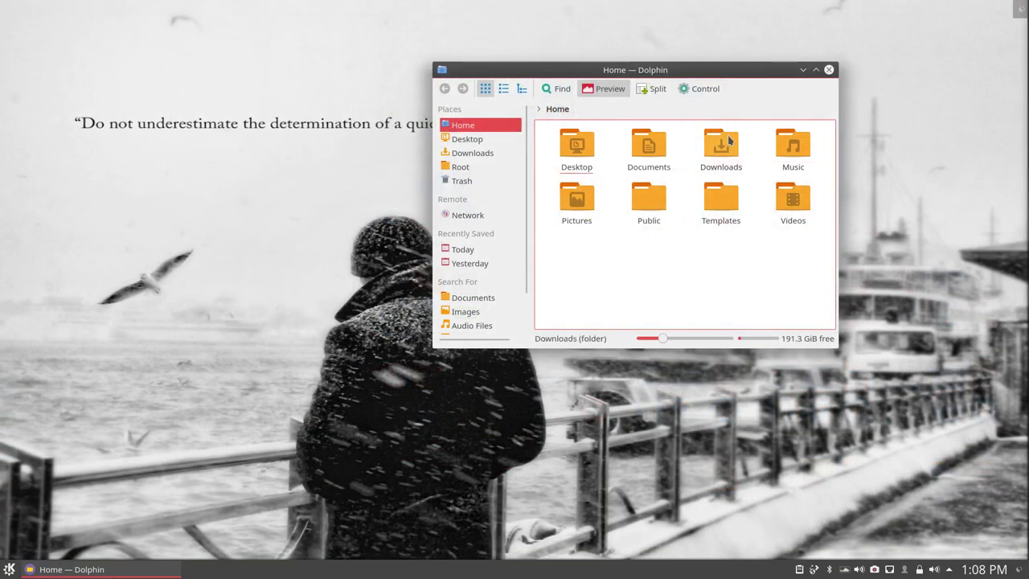
{"action": "left_click", "coordinate": [829, 69]}
{"action": "key", "text": "super"}
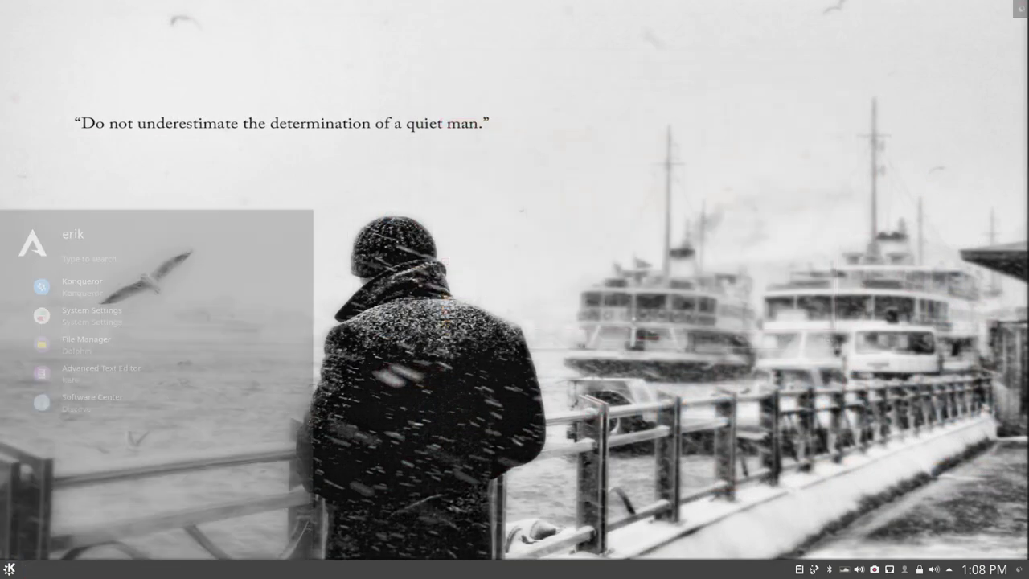
{"action": "left_click", "coordinate": [251, 287]}
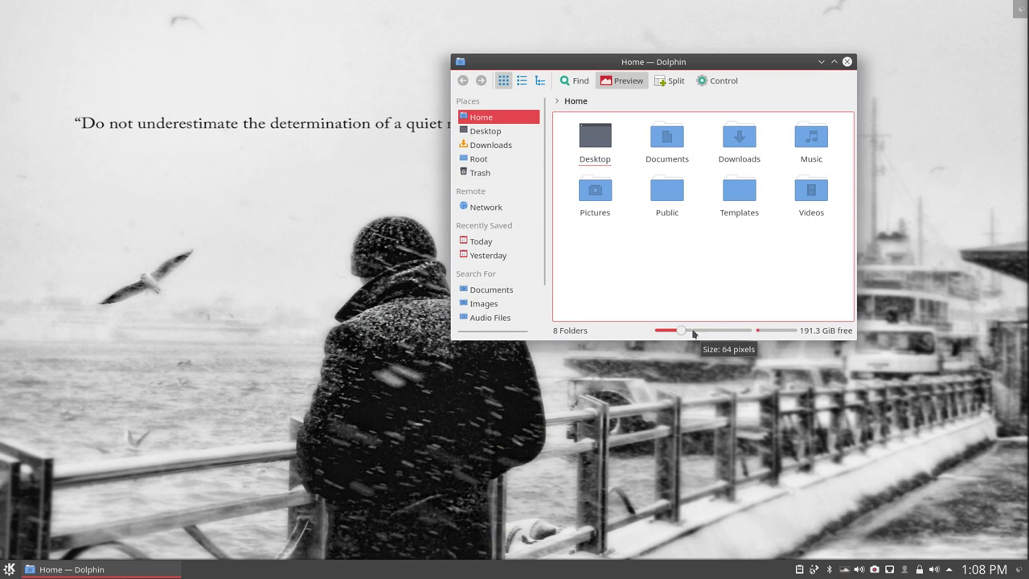
{"action": "left_click_drag", "start_coordinate": [686, 64], "coordinate": [620, 102]}
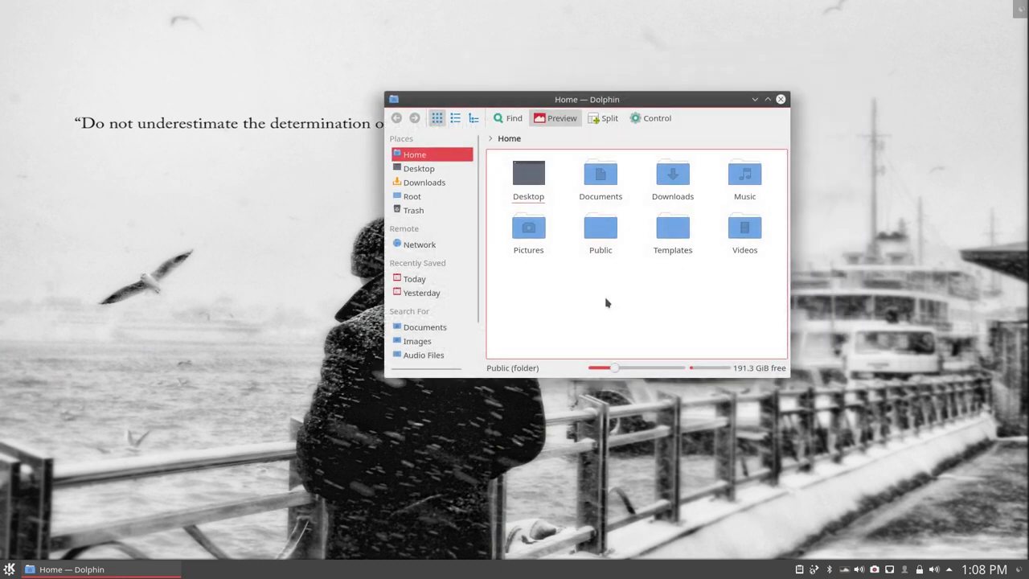